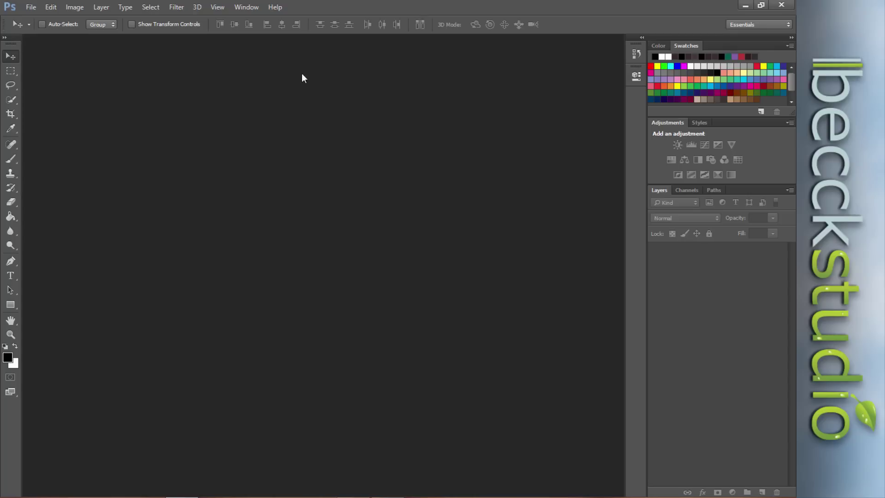
- Look through the Help version info and the Filter, File and Select menus without choosing anything
{"action": "left_click", "coordinate": [275, 7]}
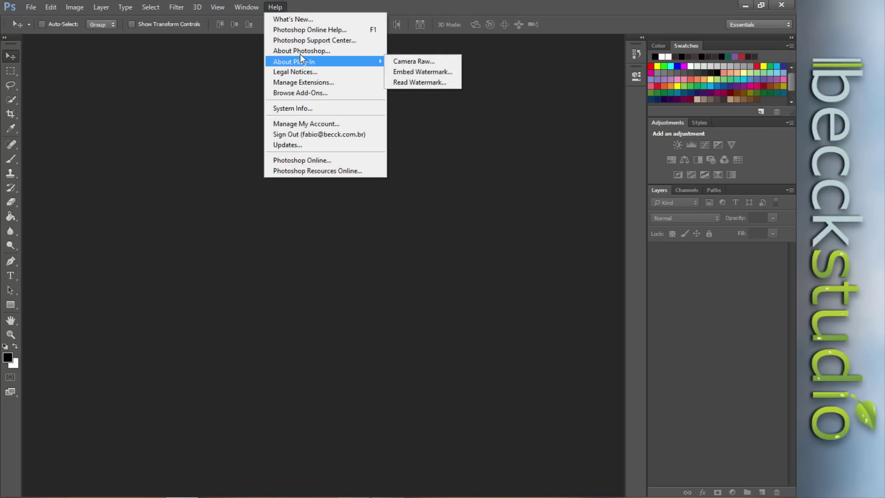
{"action": "left_click", "coordinate": [303, 51]}
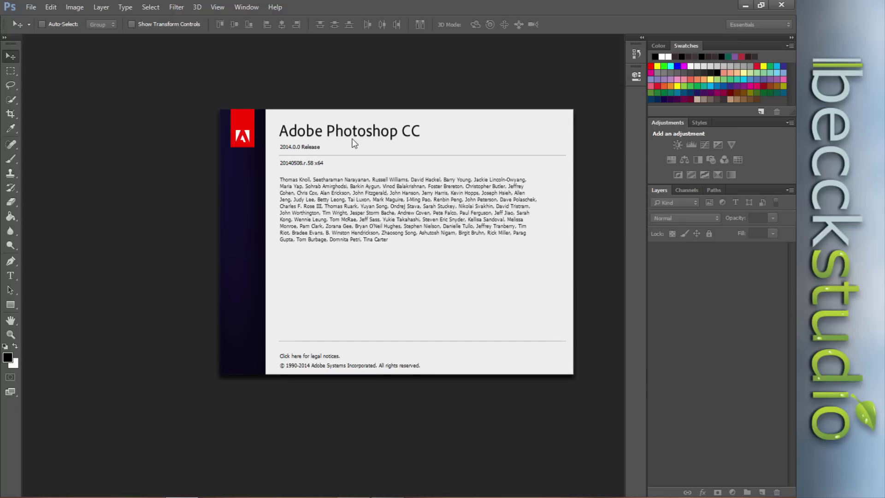
{"action": "left_click", "coordinate": [416, 9]}
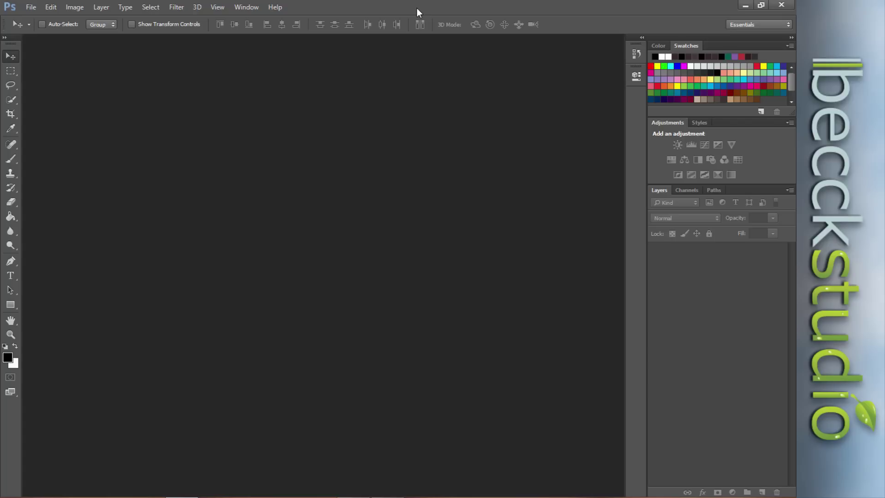
{"action": "left_click", "coordinate": [176, 8]}
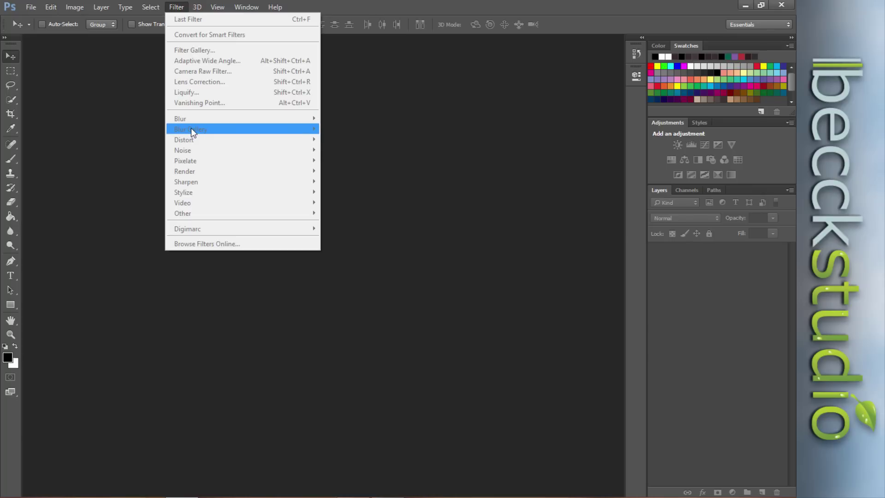
{"action": "left_click", "coordinate": [368, 97]}
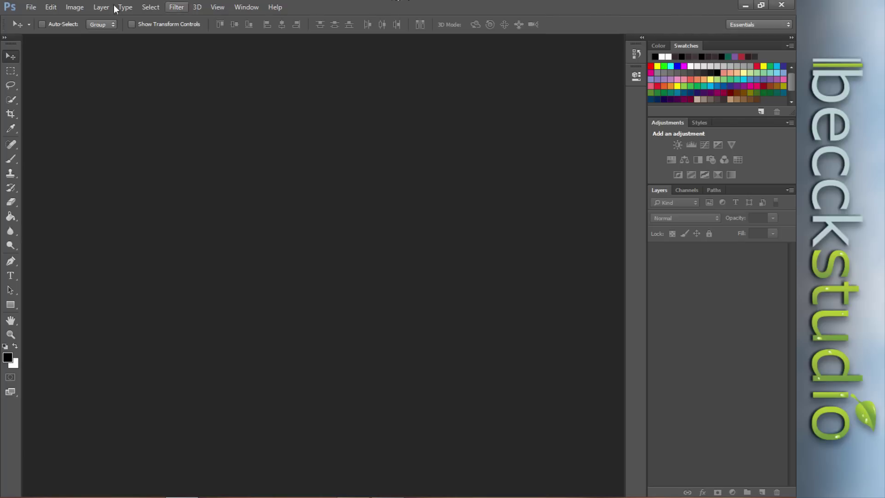
{"action": "left_click", "coordinate": [31, 7]}
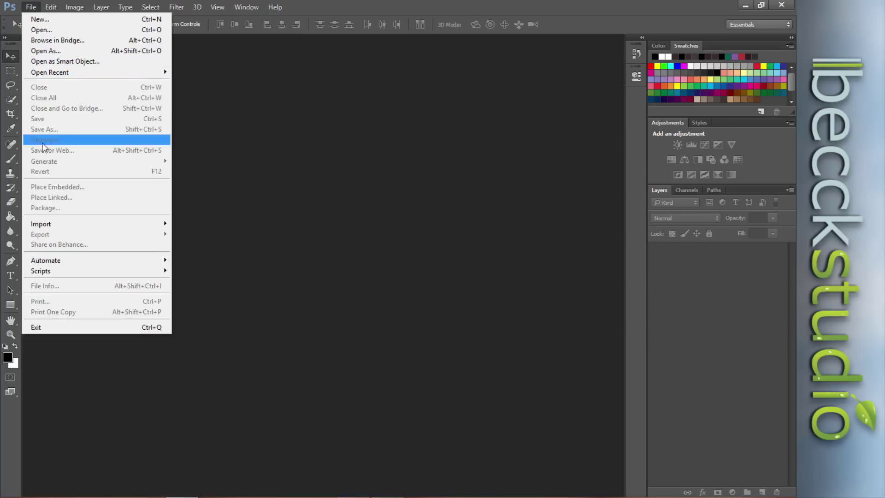
{"action": "left_click", "coordinate": [442, 8]}
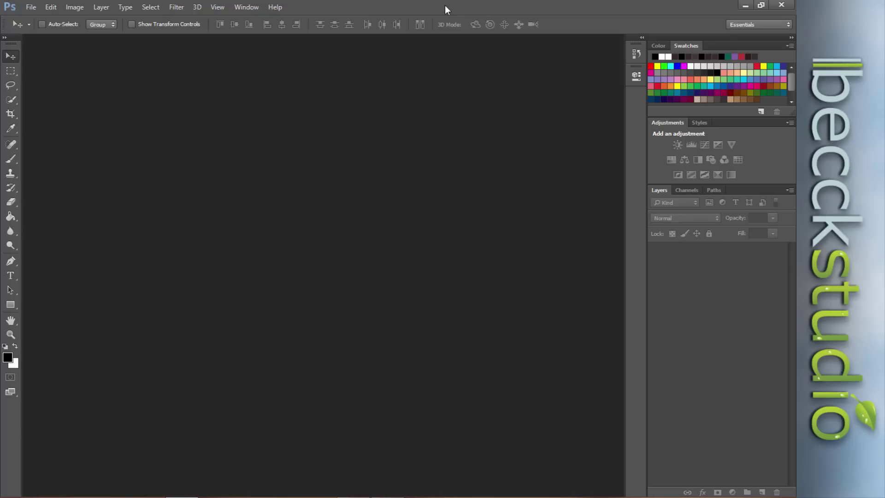
{"action": "left_click", "coordinate": [150, 10]}
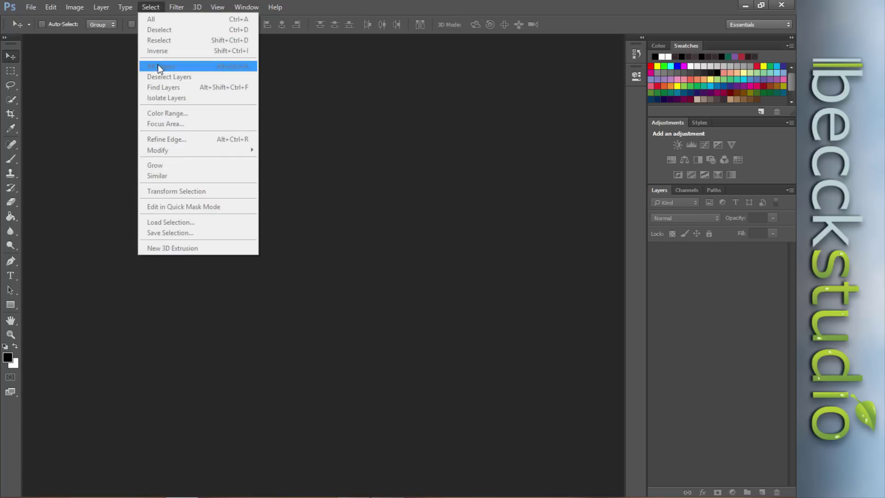
{"action": "left_click", "coordinate": [366, 1]}
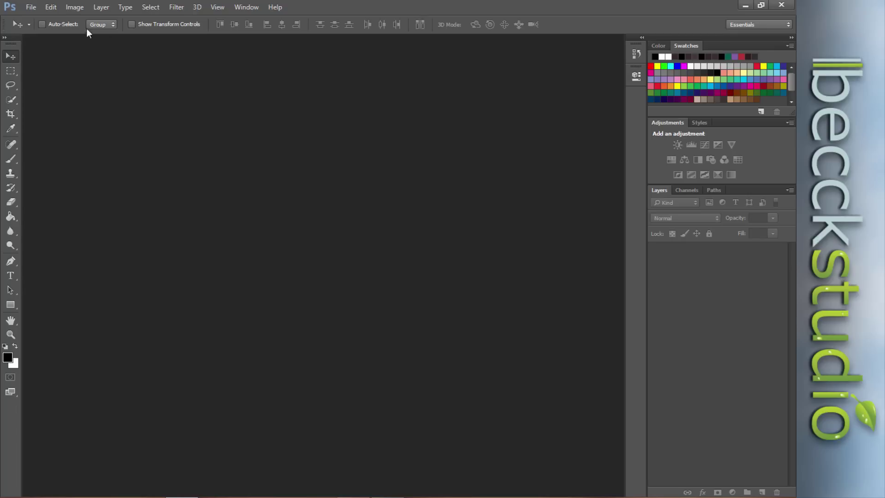
- Start a new document using the Web preset at 1024 × 768 px and 300 ppi
{"action": "left_click", "coordinate": [31, 7]}
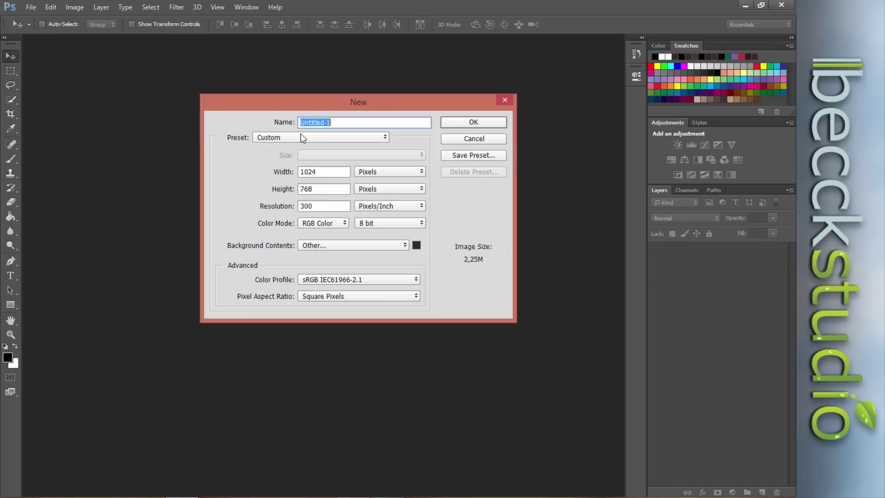
{"action": "left_click_drag", "start_coordinate": [347, 105], "coordinate": [341, 101]}
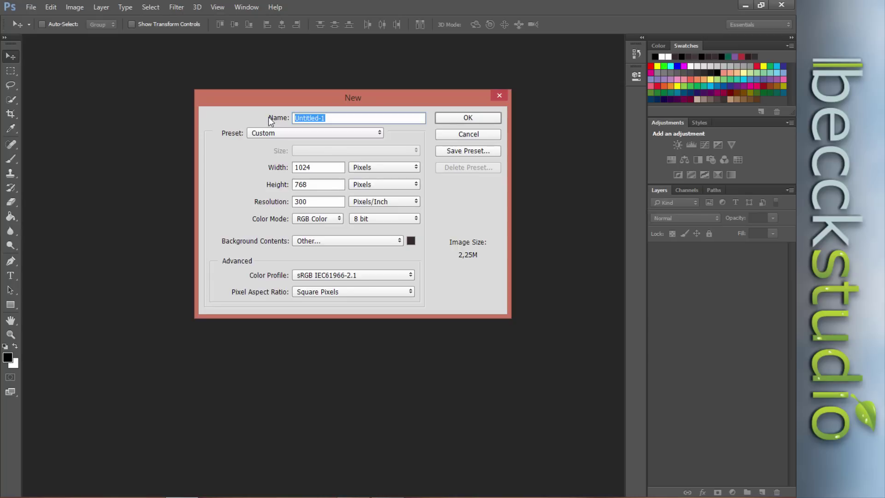
{"action": "left_click_drag", "start_coordinate": [316, 104], "coordinate": [314, 90]}
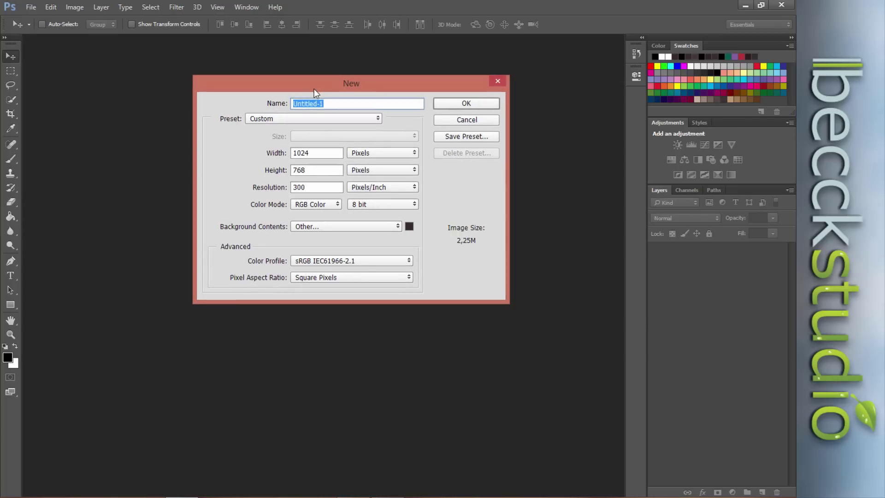
{"action": "left_click", "coordinate": [289, 119]}
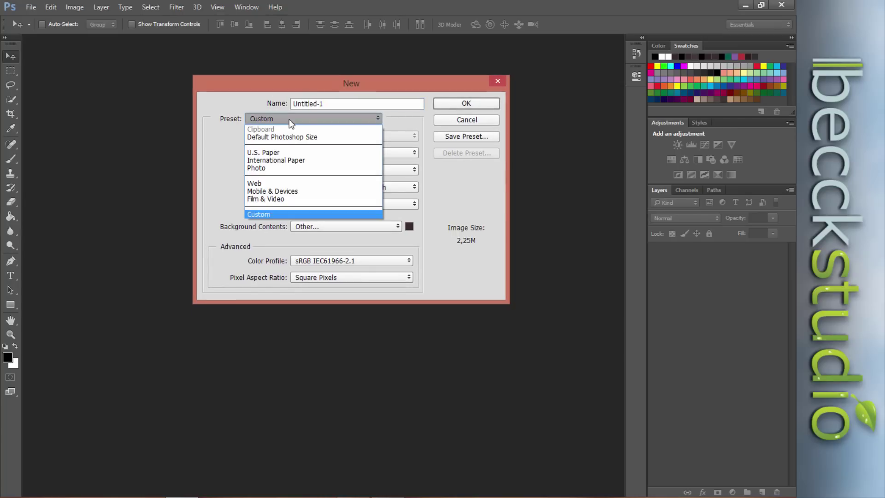
{"action": "left_click", "coordinate": [270, 183]}
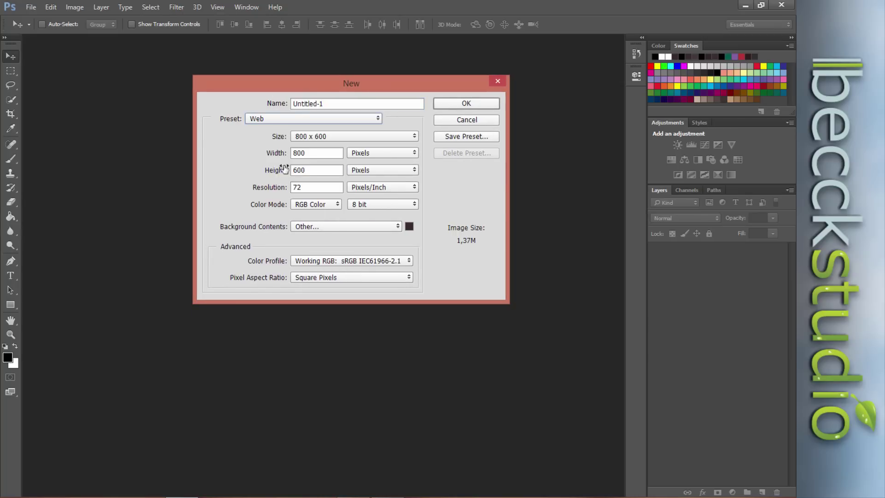
{"action": "left_click", "coordinate": [353, 136]}
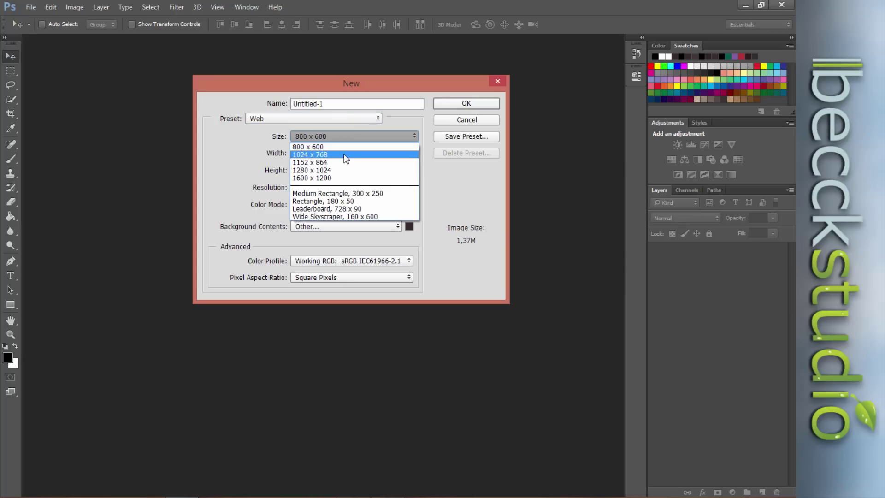
{"action": "left_click", "coordinate": [324, 150]}
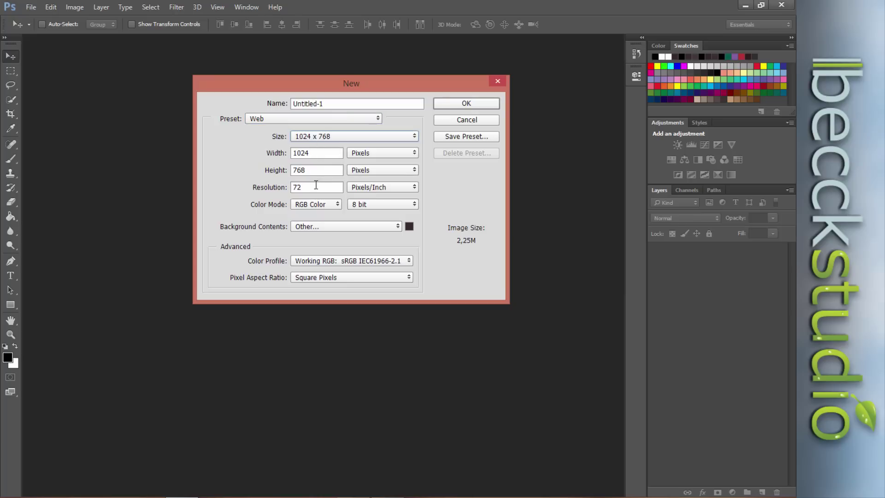
{"action": "double_click", "coordinate": [307, 187]}
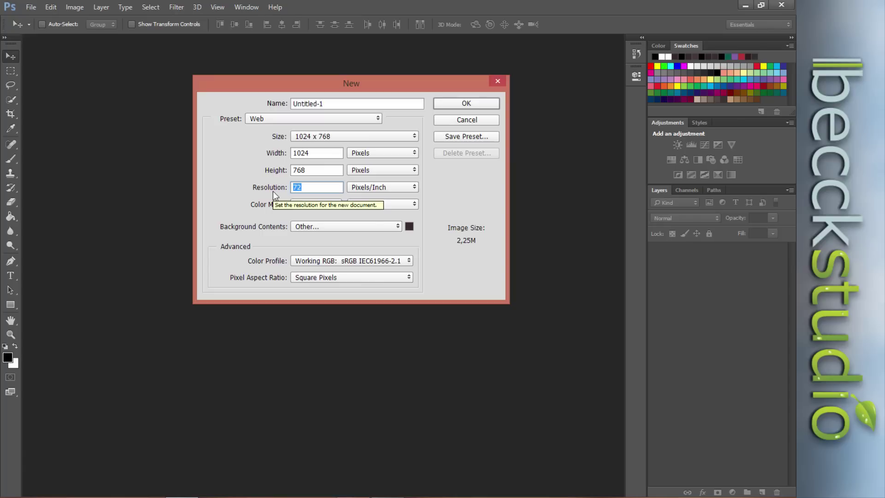
{"action": "type", "text": "300"}
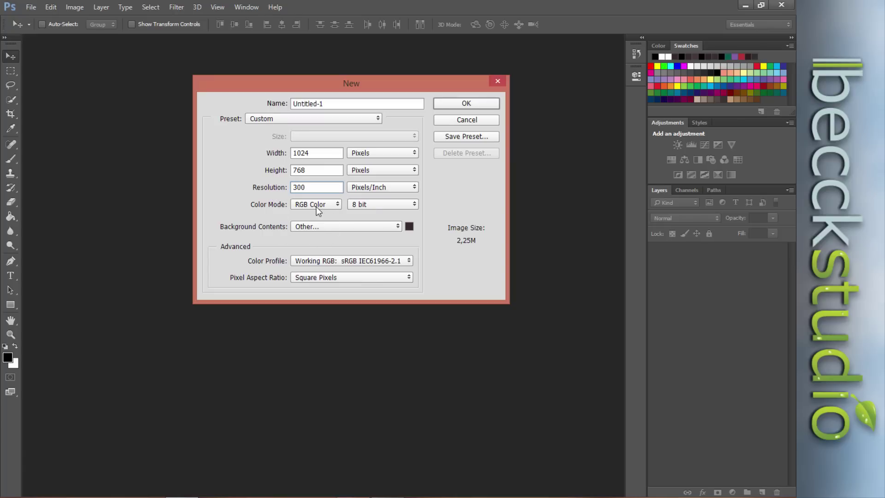
- Set the background contents colour to dark red-brown and create the document
{"action": "left_click", "coordinate": [408, 227]}
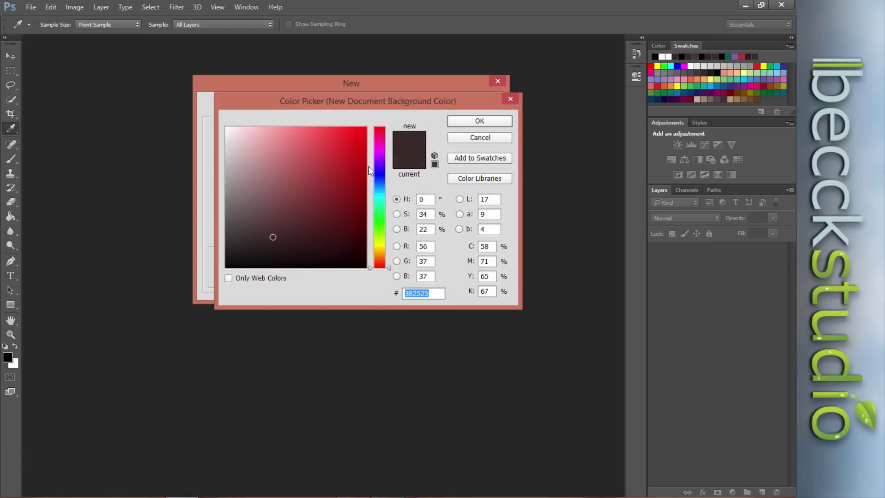
{"action": "left_click", "coordinate": [463, 139]}
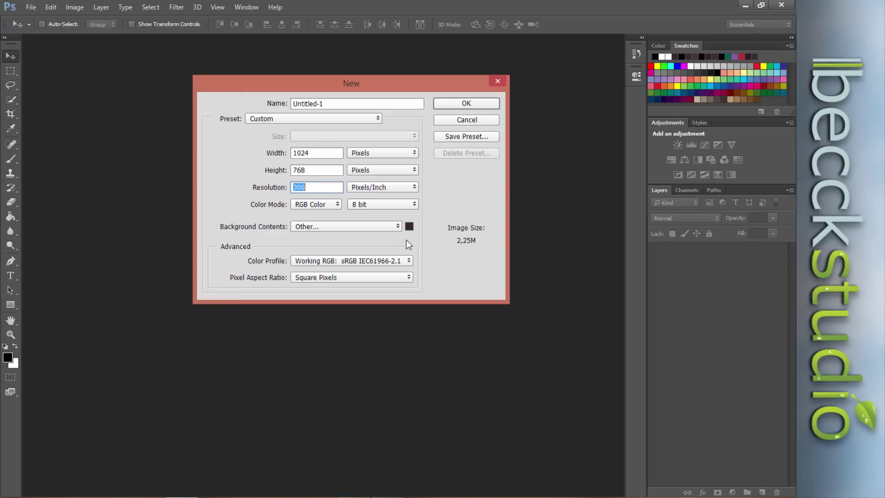
{"action": "left_click_drag", "start_coordinate": [367, 91], "coordinate": [356, 77]}
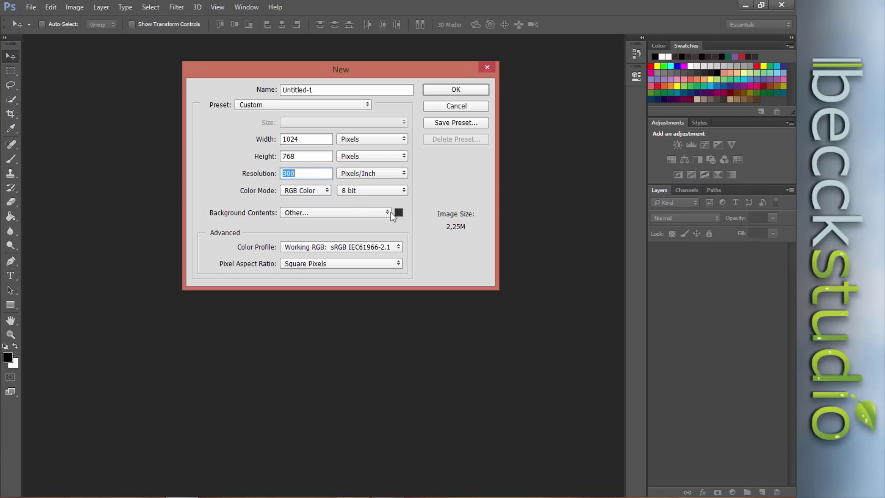
{"action": "left_click", "coordinate": [399, 213]}
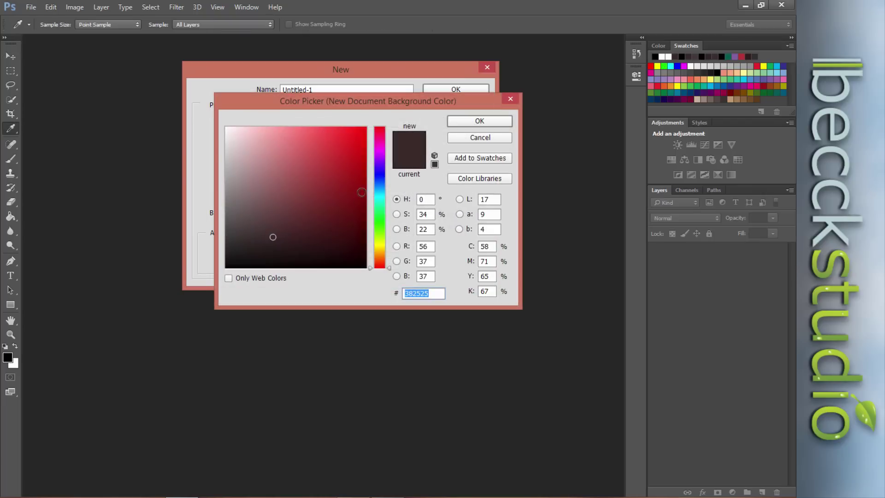
{"action": "mouse_move", "coordinate": [390, 269]}
{"action": "left_mouse_down"}
{"action": "mouse_move", "coordinate": [385, 127]}
{"action": "mouse_move", "coordinate": [371, 121]}
{"action": "left_mouse_up"}
{"action": "left_click", "coordinate": [479, 121]}
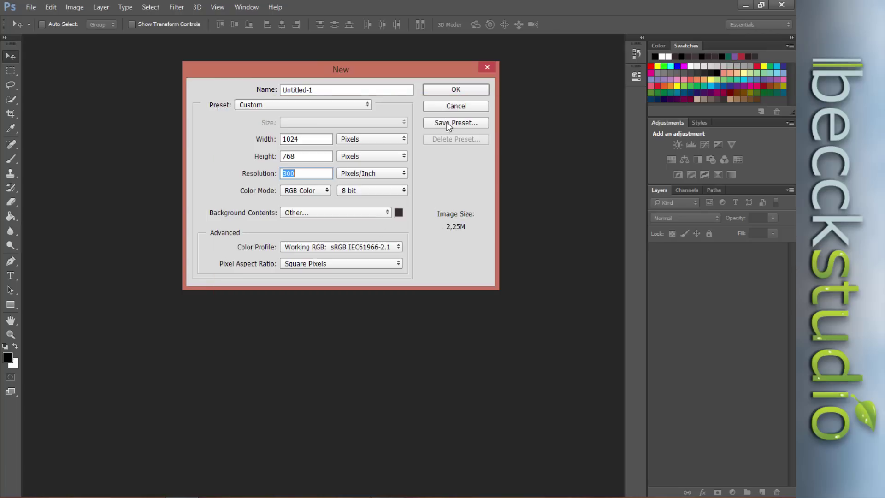
{"action": "left_click", "coordinate": [447, 93]}
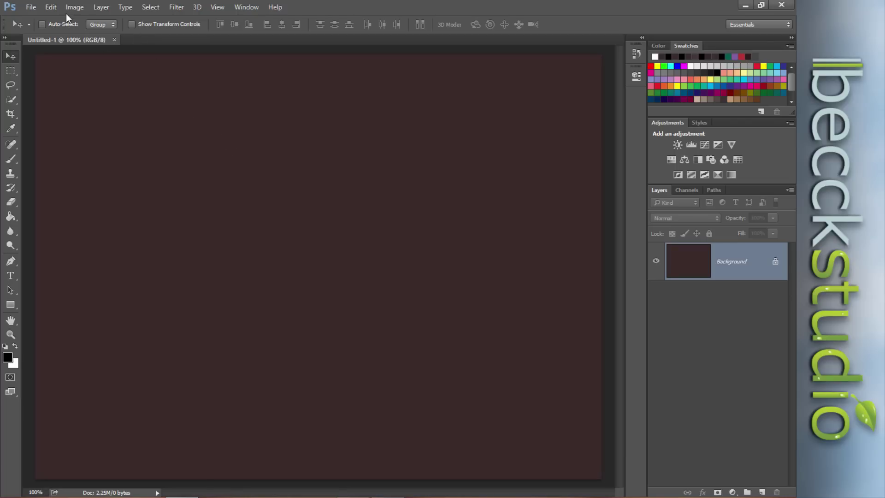
- Open a second New Document dialog, then cancel it without creating another file
{"action": "left_click", "coordinate": [31, 7]}
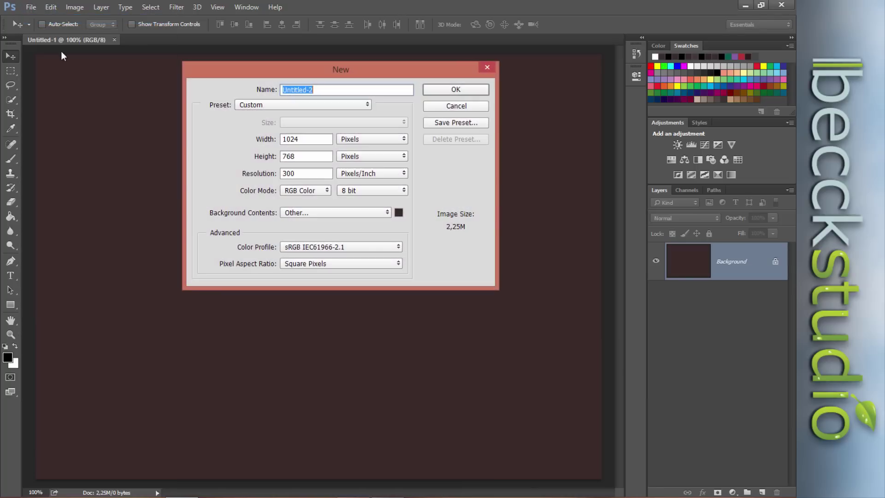
{"action": "left_click", "coordinate": [276, 177]}
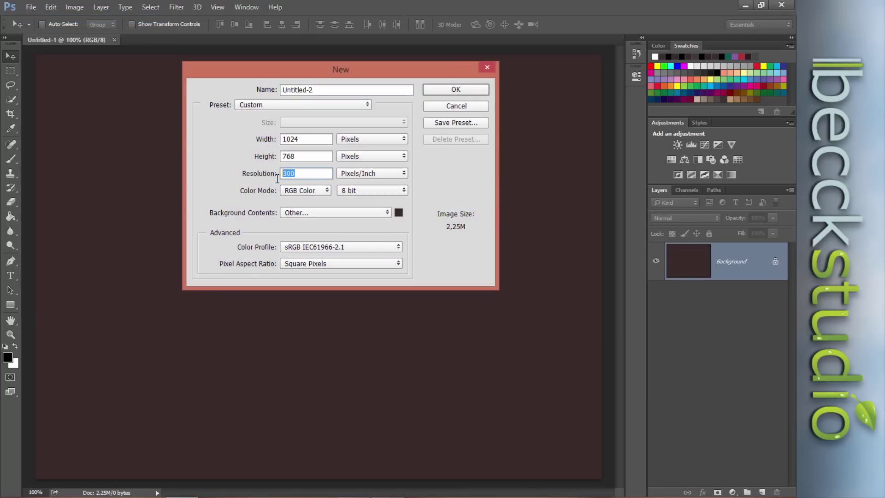
{"action": "left_click_drag", "start_coordinate": [317, 76], "coordinate": [319, 93]}
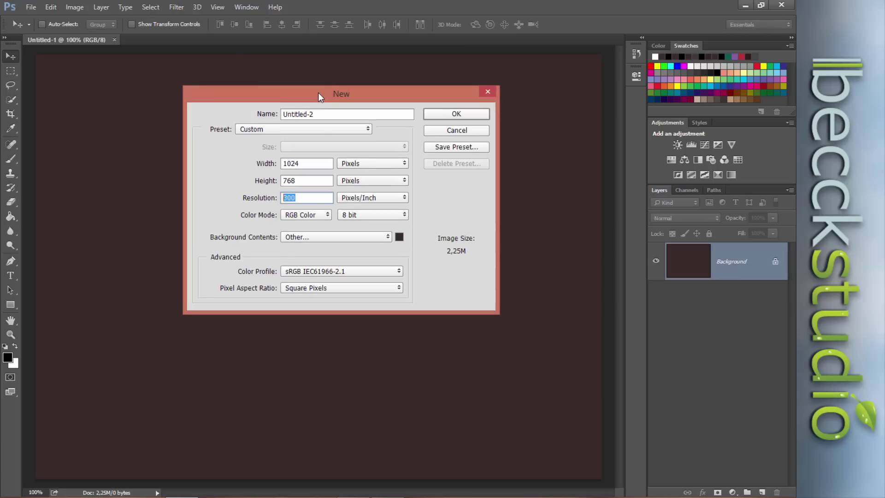
{"action": "left_click_drag", "start_coordinate": [320, 93], "coordinate": [394, 102]}
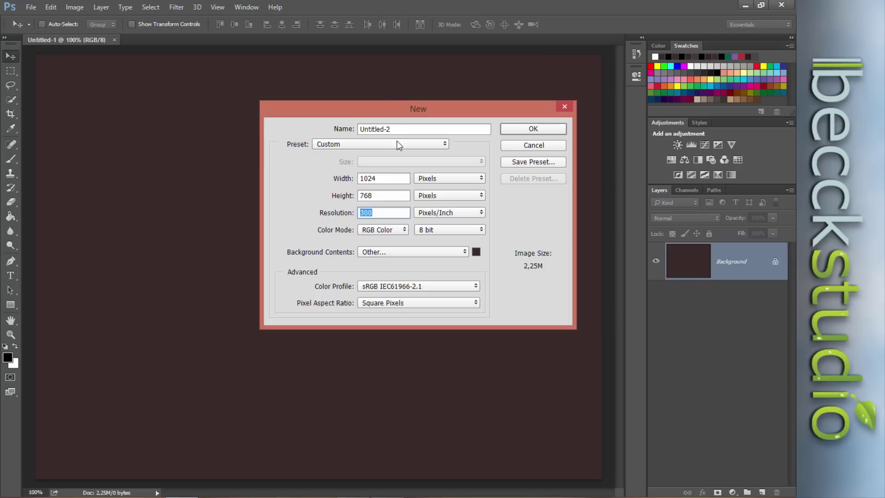
{"action": "left_click", "coordinate": [517, 144]}
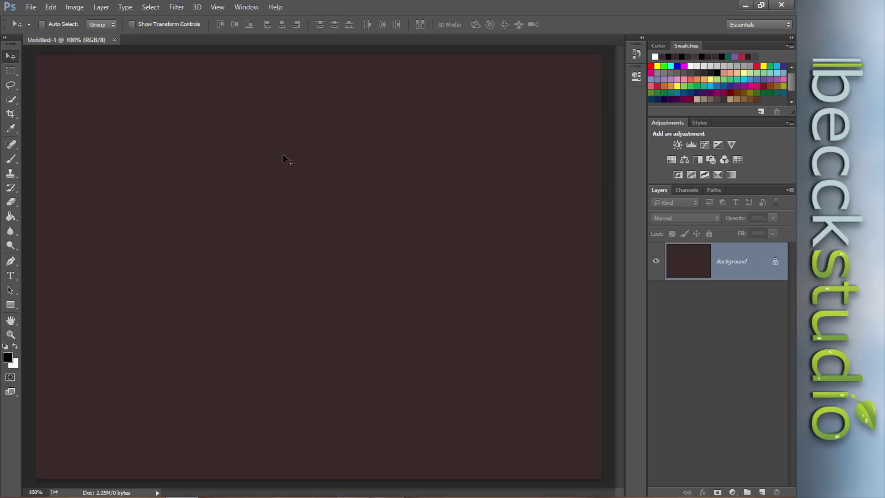
- Turn on Smart Guides from the View menu
{"action": "left_click", "coordinate": [218, 7]}
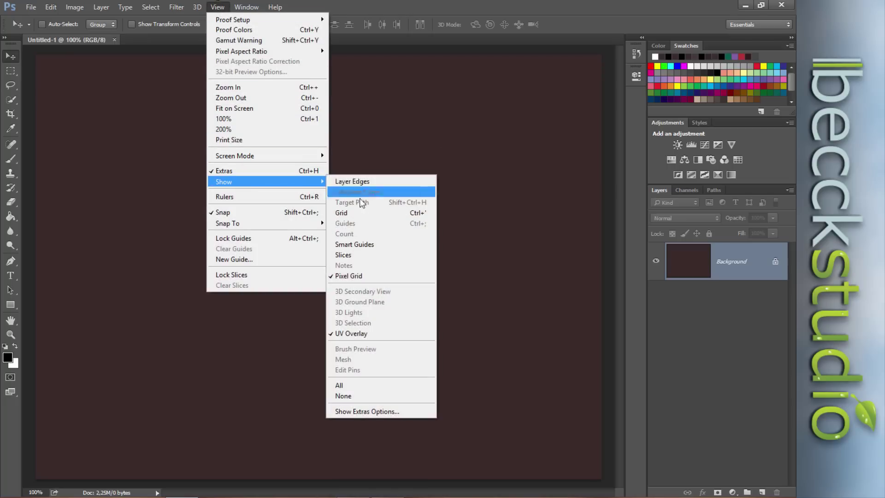
{"action": "mouse_move", "coordinate": [265, 181]}
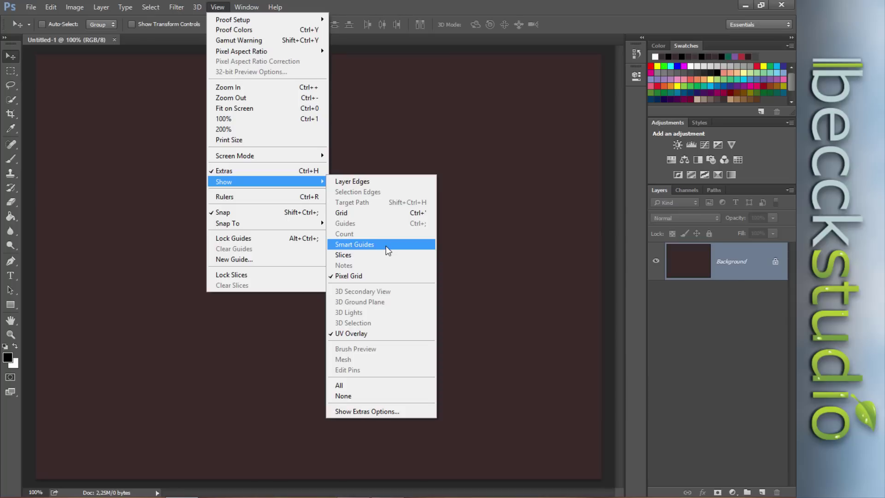
{"action": "left_click", "coordinate": [386, 246]}
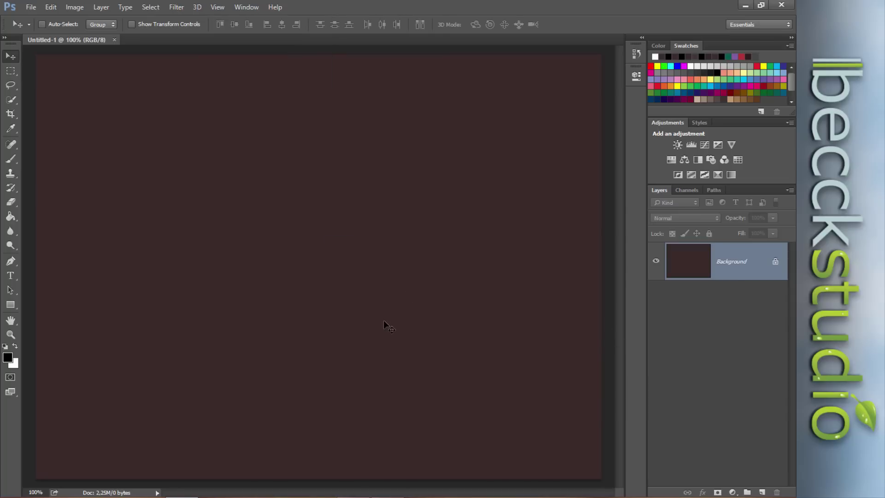
- Set the Type tool to 48 pt, Smooth anti-aliasing and pure white text colour
{"action": "left_click", "coordinate": [11, 276]}
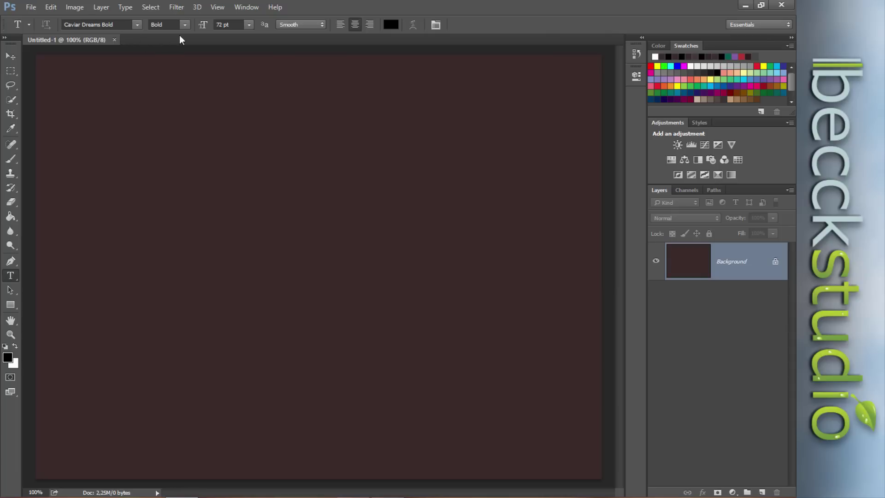
{"action": "left_click", "coordinate": [248, 25]}
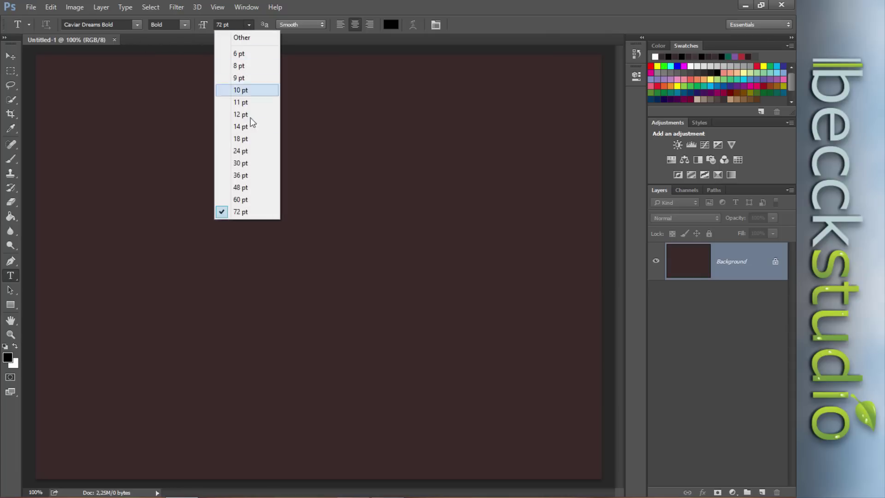
{"action": "left_click", "coordinate": [247, 183]}
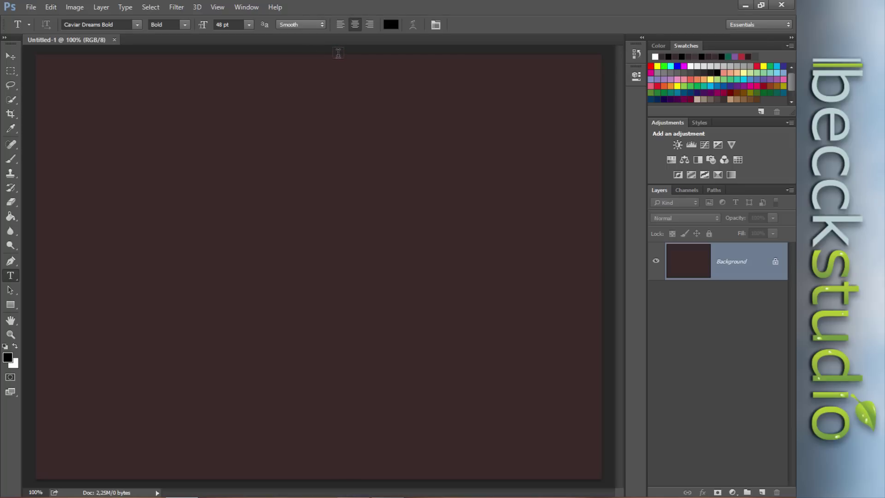
{"action": "left_click", "coordinate": [305, 25]}
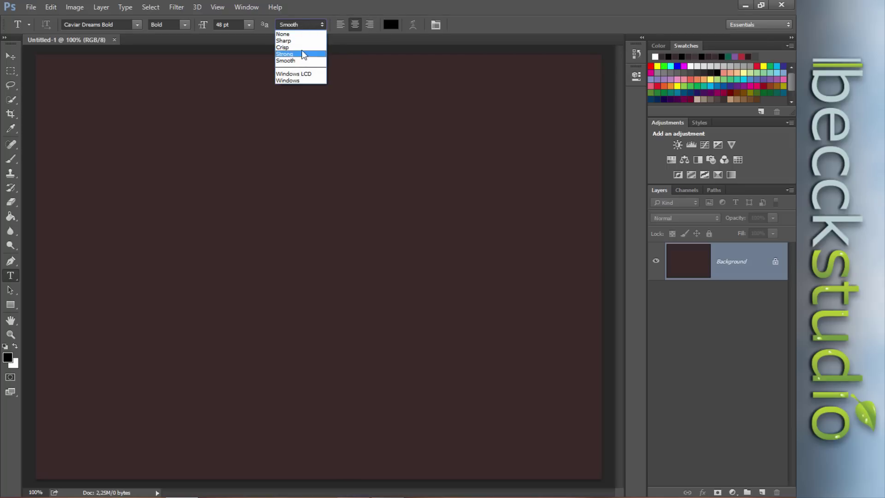
{"action": "left_click", "coordinate": [303, 41]}
{"action": "left_click", "coordinate": [317, 24]}
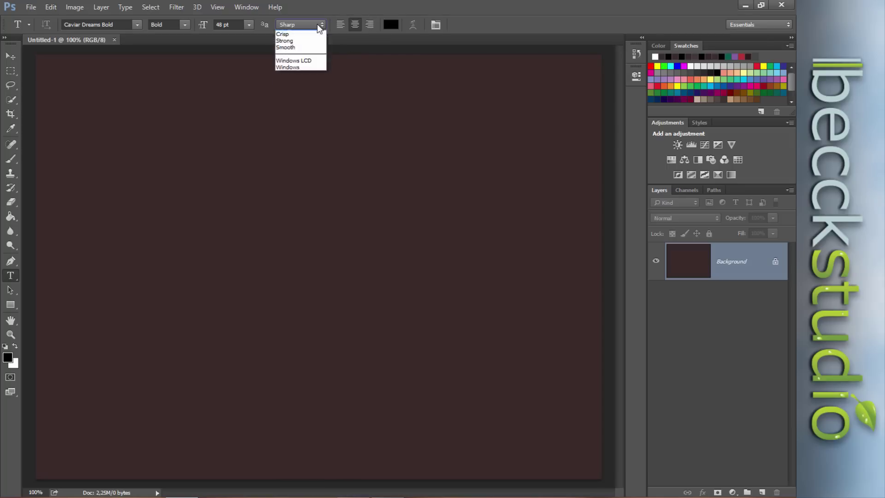
{"action": "left_click", "coordinate": [295, 60]}
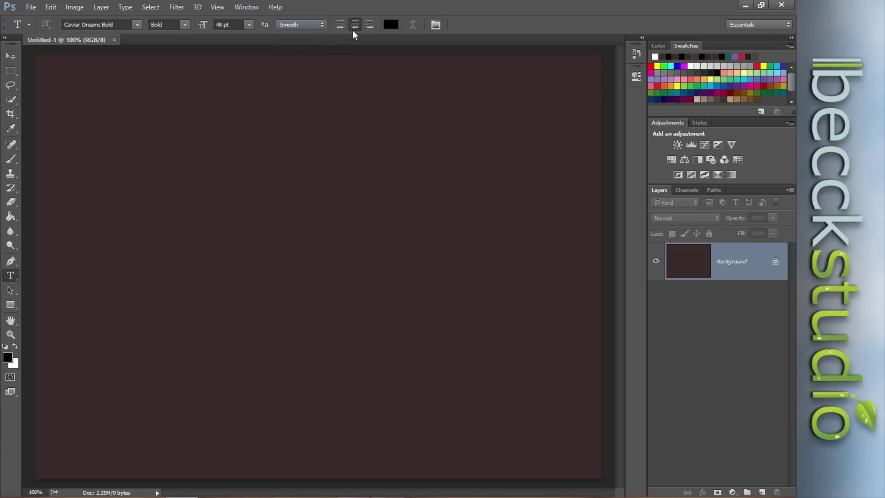
{"action": "left_click", "coordinate": [392, 26]}
{"action": "left_click_drag", "start_coordinate": [333, 129], "coordinate": [198, 132]}
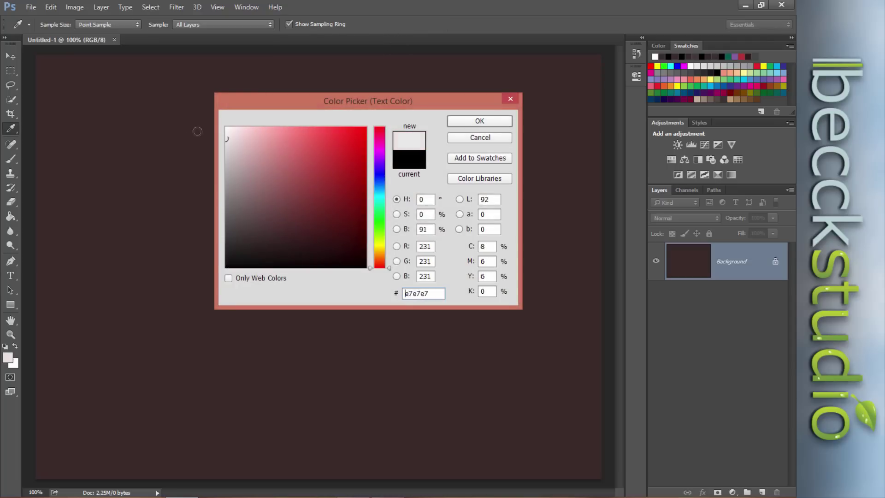
{"action": "left_click", "coordinate": [479, 121]}
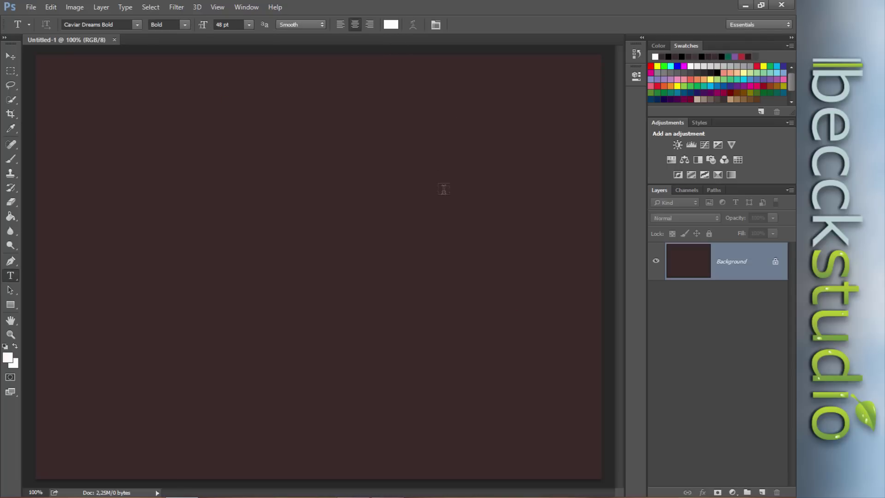
- Type NIGHTMARE on the canvas, then move the text right and down with the Move tool
{"action": "left_click", "coordinate": [136, 252]}
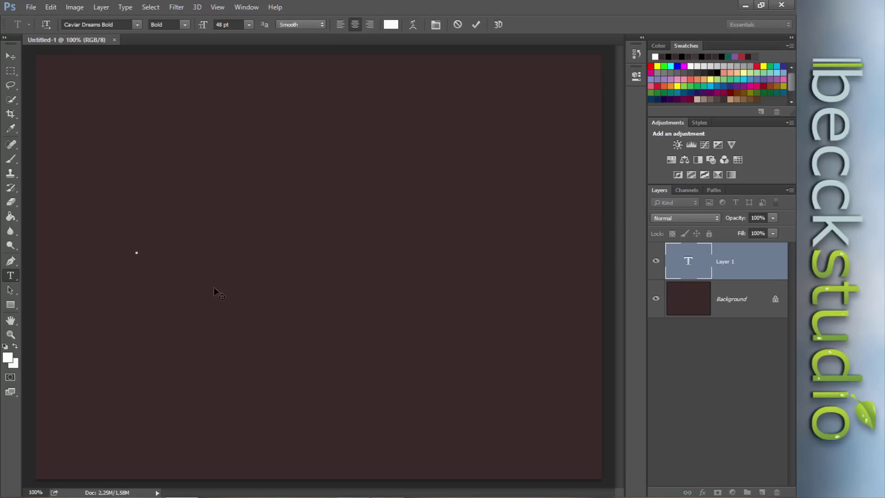
{"action": "type", "text": "NIGHT"}
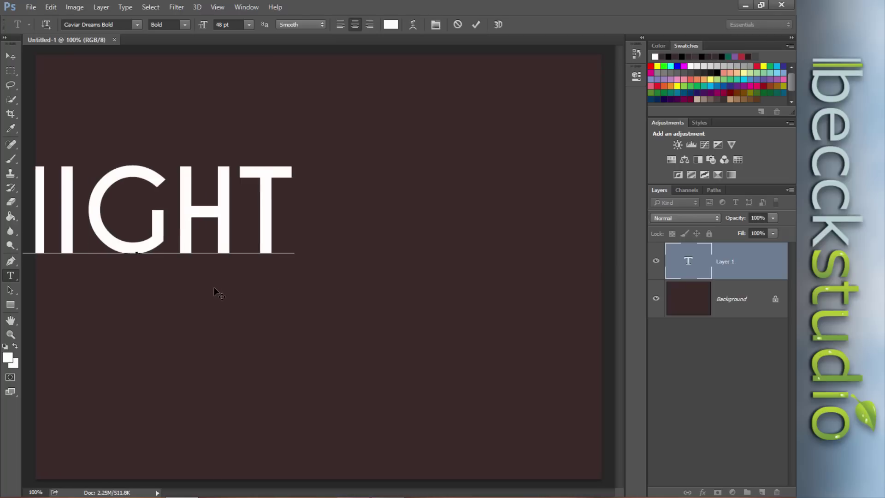
{"action": "type", "text": "MARE"}
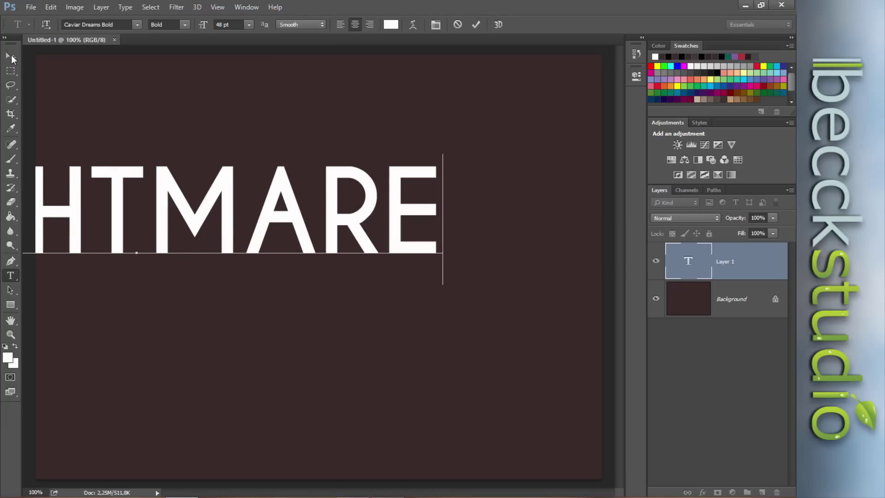
{"action": "left_click_drag", "start_coordinate": [7, 37], "coordinate": [10, 38]}
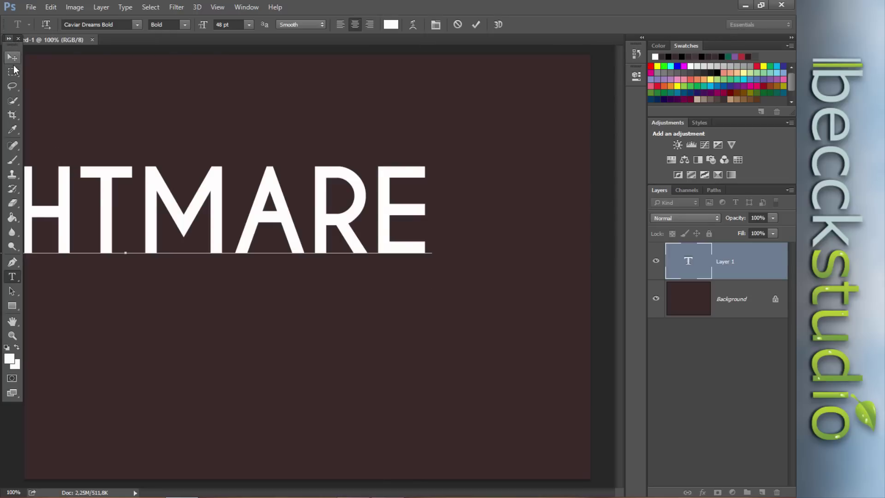
{"action": "left_click_drag", "start_coordinate": [15, 44], "coordinate": [5, 60]}
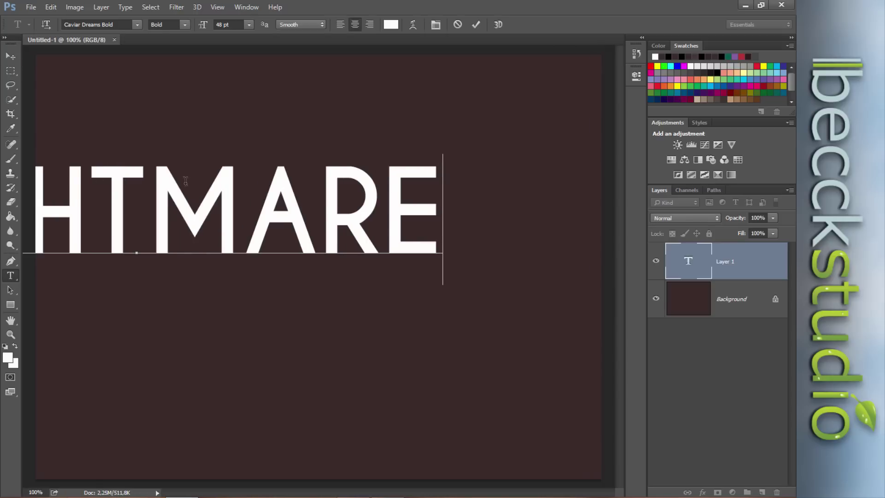
{"action": "left_click", "coordinate": [10, 56]}
{"action": "left_click_drag", "start_coordinate": [130, 204], "coordinate": [311, 240]}
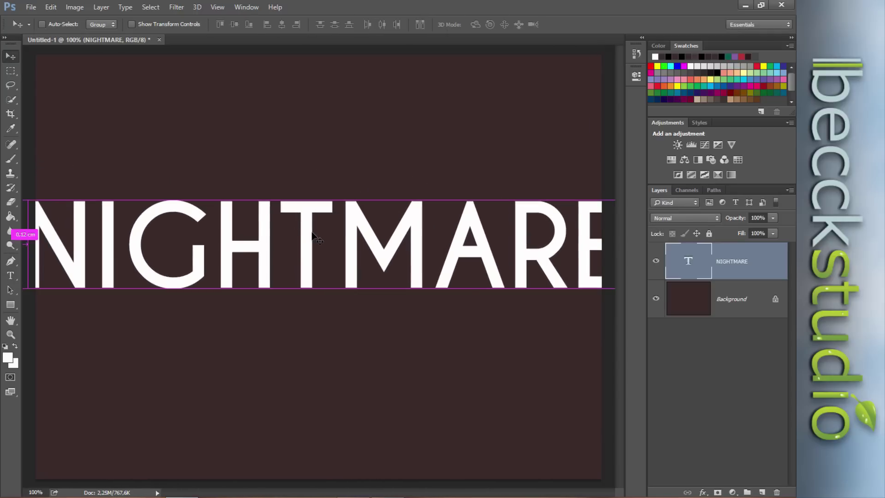
- Free-transform NIGHTMARE, scaling it down and repositioning it so the whole word fits the canvas
{"action": "key", "text": "ctrl+t"}
{"action": "left_click_drag", "start_coordinate": [235, 235], "coordinate": [277, 235]}
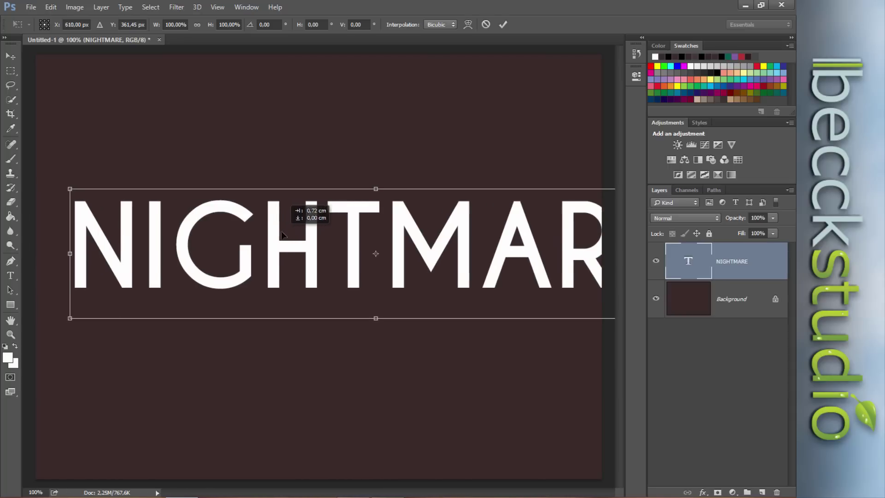
{"action": "left_click_drag", "start_coordinate": [70, 190], "coordinate": [118, 199]}
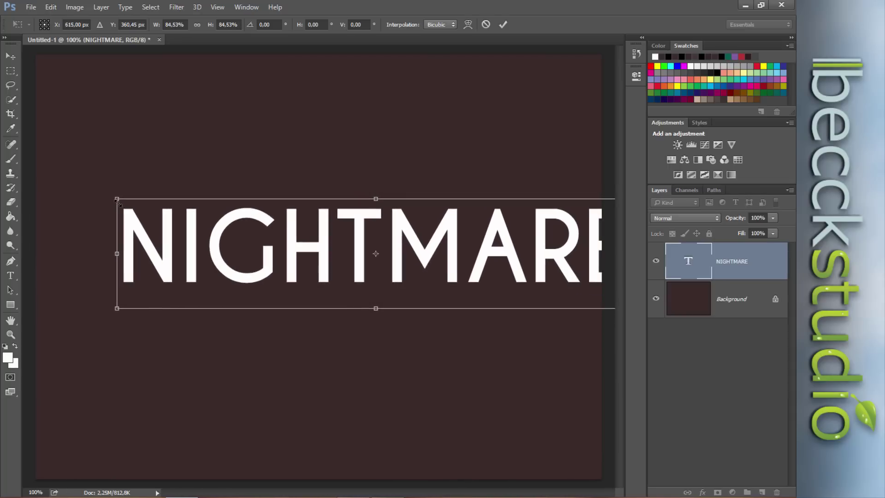
{"action": "left_click_drag", "start_coordinate": [401, 228], "coordinate": [348, 235]}
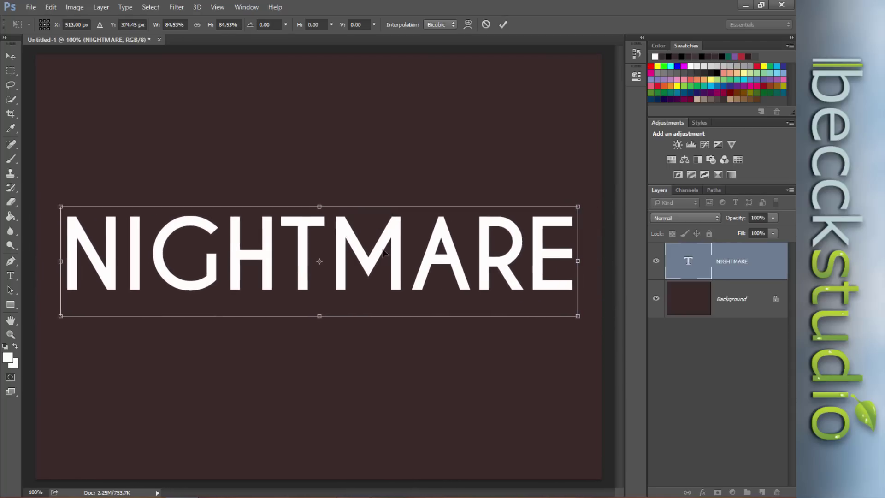
{"action": "left_click_drag", "start_coordinate": [579, 316], "coordinate": [582, 318]}
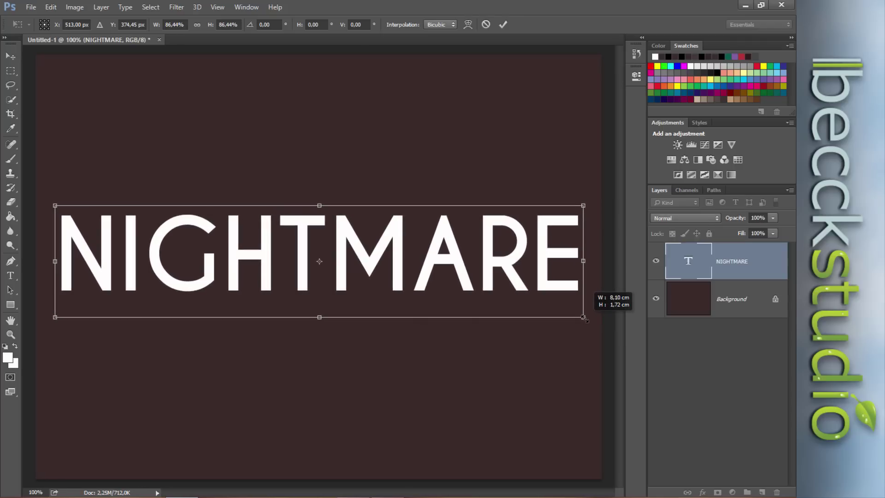
{"action": "key", "text": "Return"}
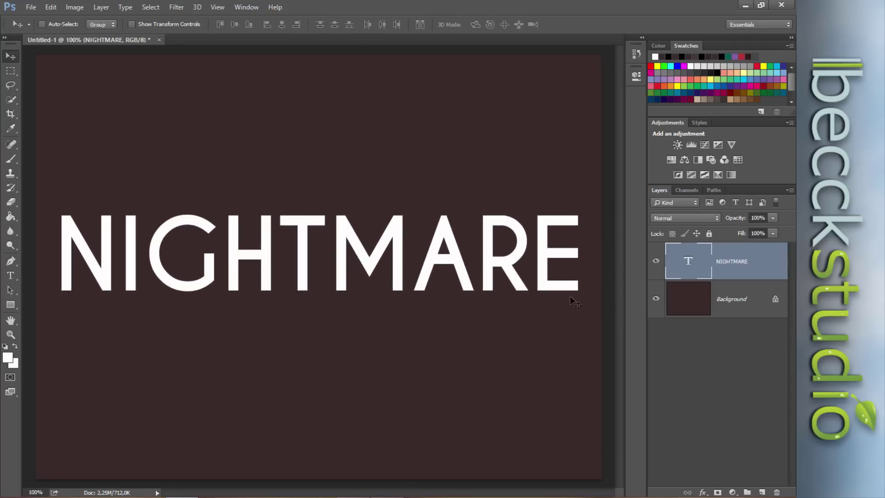
- Select all, align NIGHTMARE to the vertical and horizontal centres, then deselect
{"action": "left_click", "coordinate": [150, 7]}
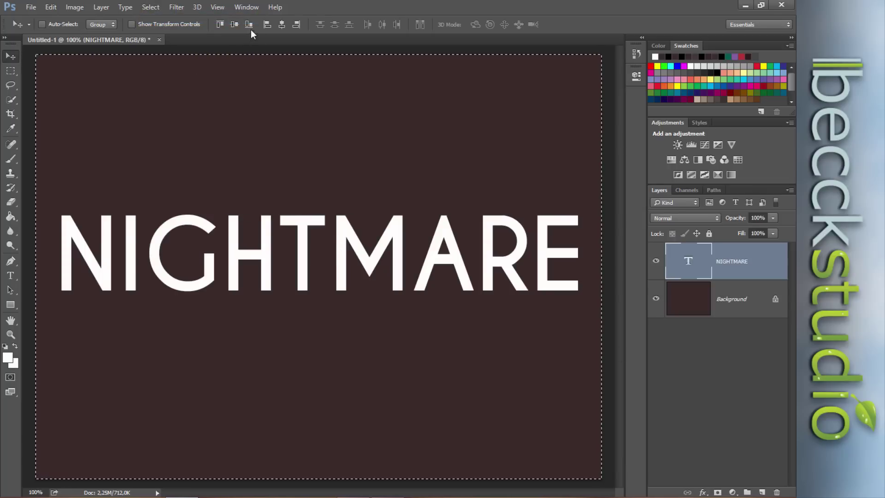
{"action": "left_click", "coordinate": [235, 26]}
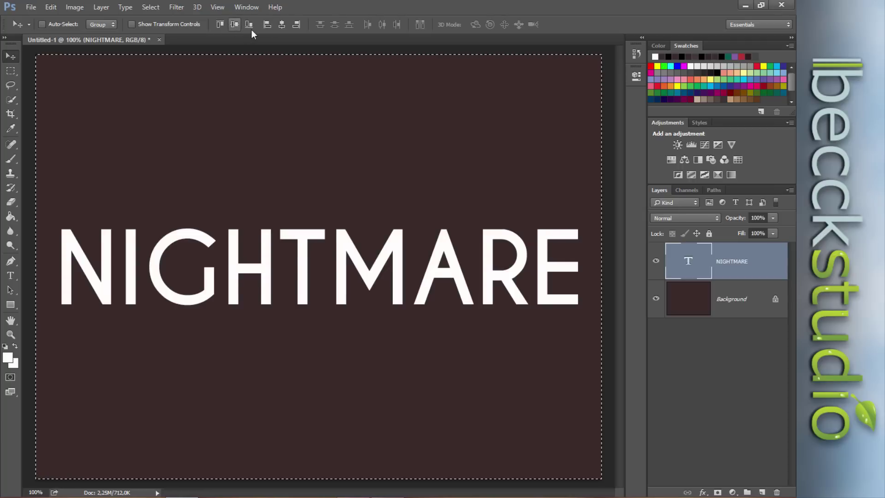
{"action": "left_click", "coordinate": [281, 25]}
{"action": "key", "text": "ctrl"}
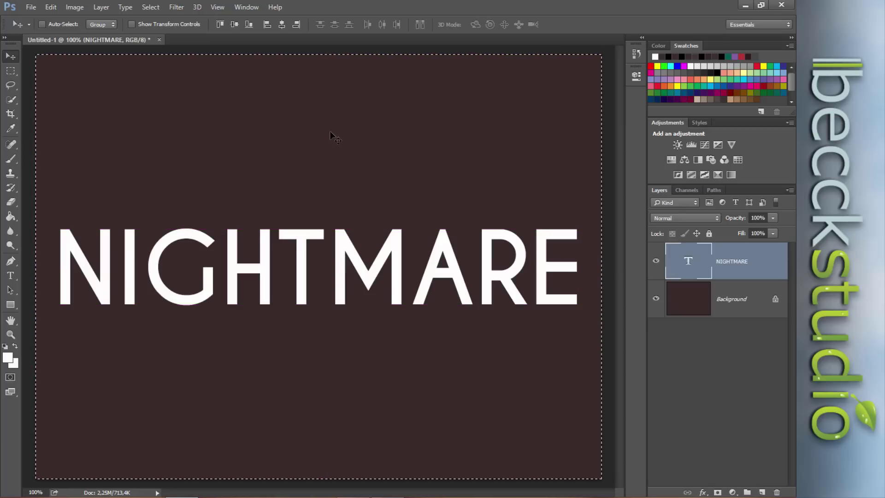
{"action": "key", "text": "ctrl"}
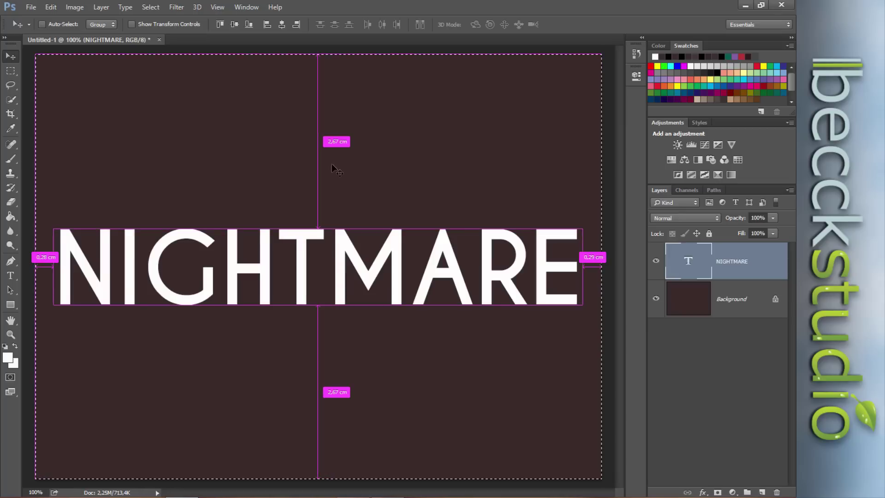
{"action": "left_click", "coordinate": [151, 7]}
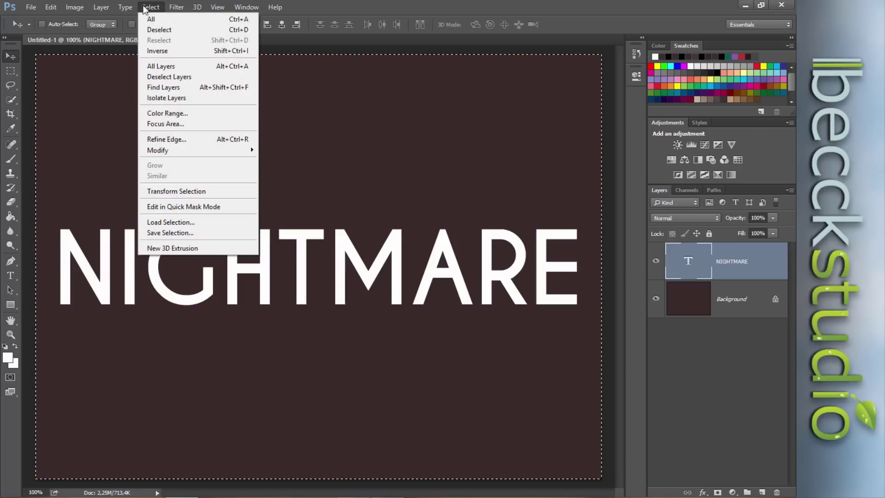
{"action": "left_click", "coordinate": [162, 29]}
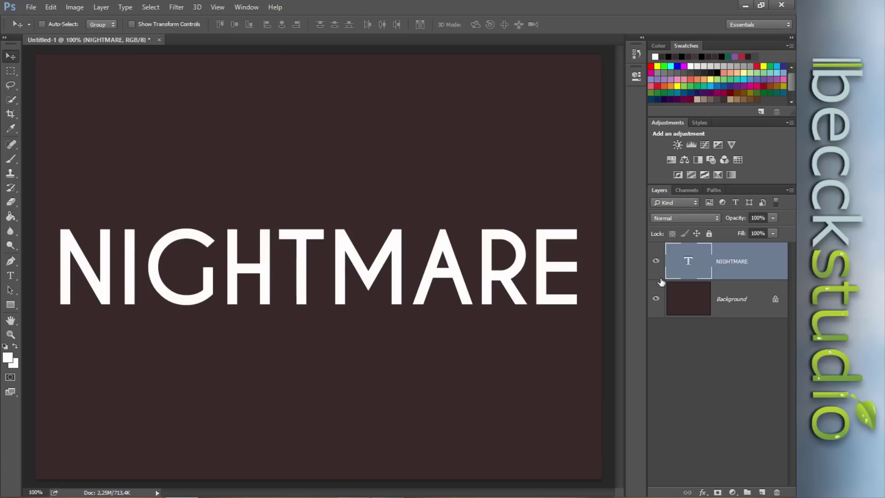
- Duplicate NIGHTMARE, shrink and move the copy to about half size, then delete the copy layer
{"action": "key", "text": "ctrl+j"}
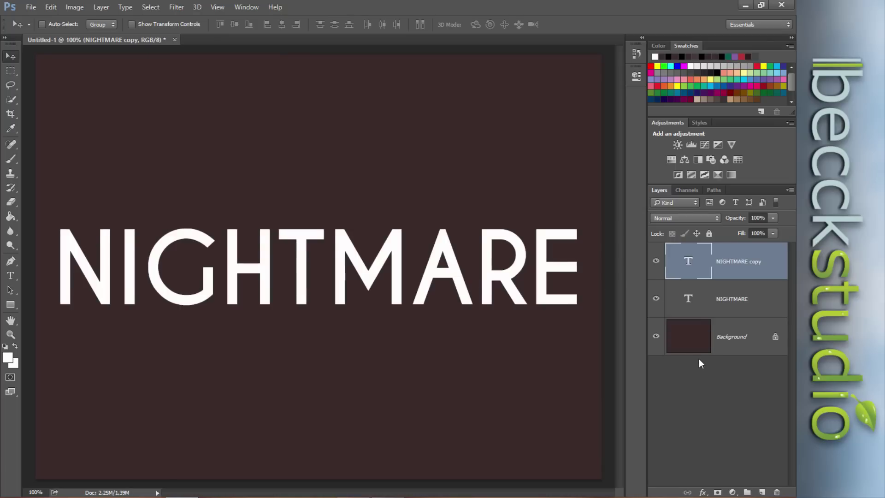
{"action": "mouse_move", "coordinate": [369, 263]}
{"action": "left_mouse_down"}
{"action": "mouse_move", "coordinate": [328, 146]}
{"action": "mouse_move", "coordinate": [364, 159]}
{"action": "left_mouse_up"}
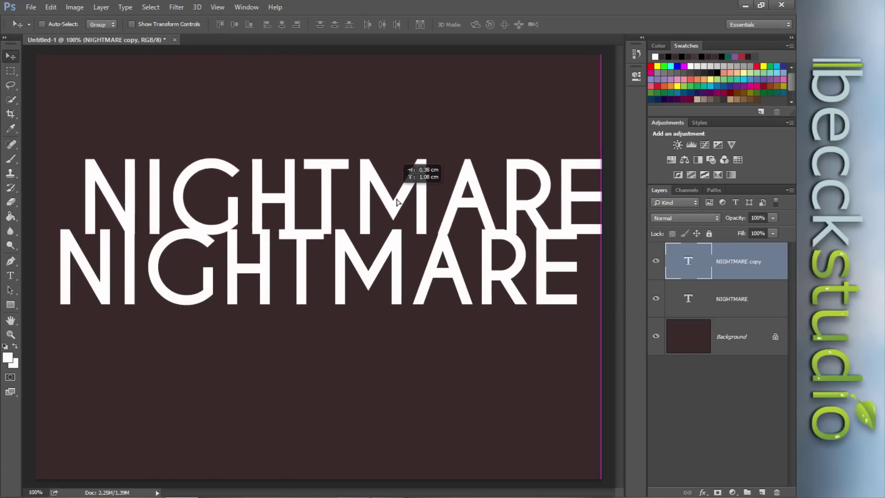
{"action": "key", "text": "ctrl+t"}
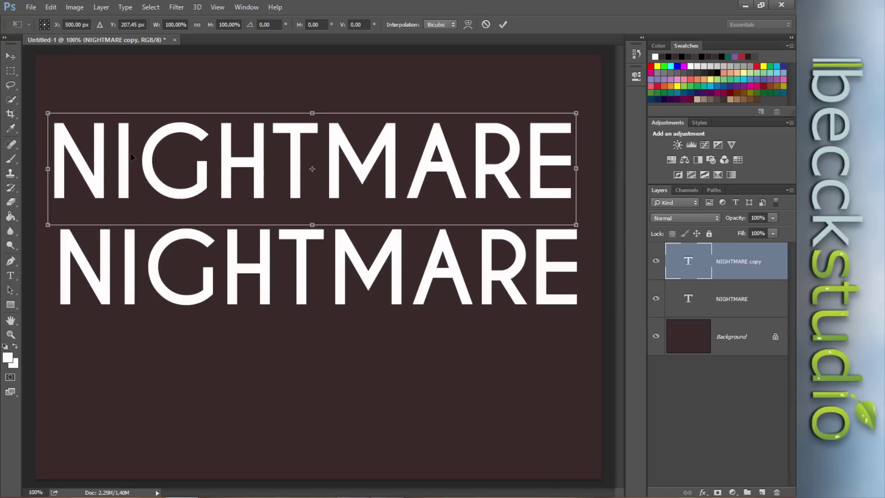
{"action": "left_click_drag", "start_coordinate": [66, 126], "coordinate": [203, 156]}
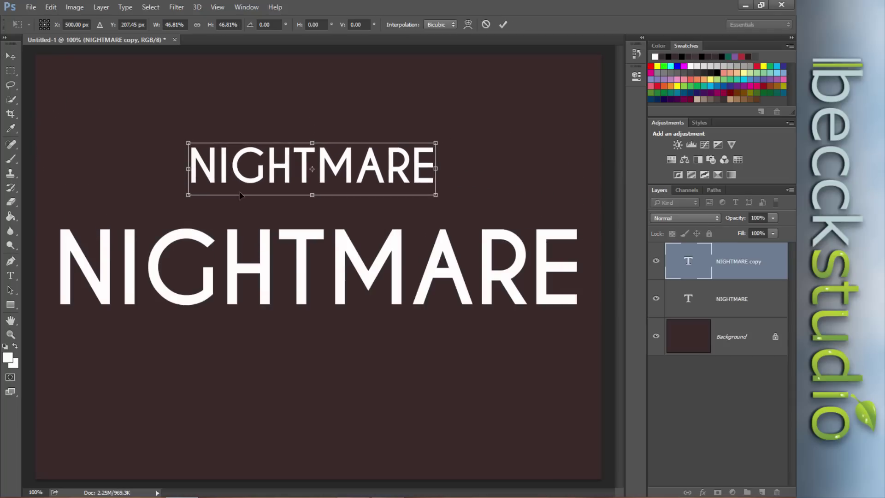
{"action": "key", "text": "Return"}
{"action": "mouse_move", "coordinate": [300, 177]}
{"action": "left_mouse_down"}
{"action": "mouse_move", "coordinate": [324, 216]}
{"action": "mouse_move", "coordinate": [285, 313]}
{"action": "mouse_move", "coordinate": [188, 347]}
{"action": "mouse_move", "coordinate": [169, 335]}
{"action": "mouse_move", "coordinate": [172, 348]}
{"action": "mouse_move", "coordinate": [423, 340]}
{"action": "mouse_move", "coordinate": [286, 203]}
{"action": "mouse_move", "coordinate": [341, 174]}
{"action": "mouse_move", "coordinate": [319, 158]}
{"action": "left_mouse_up"}
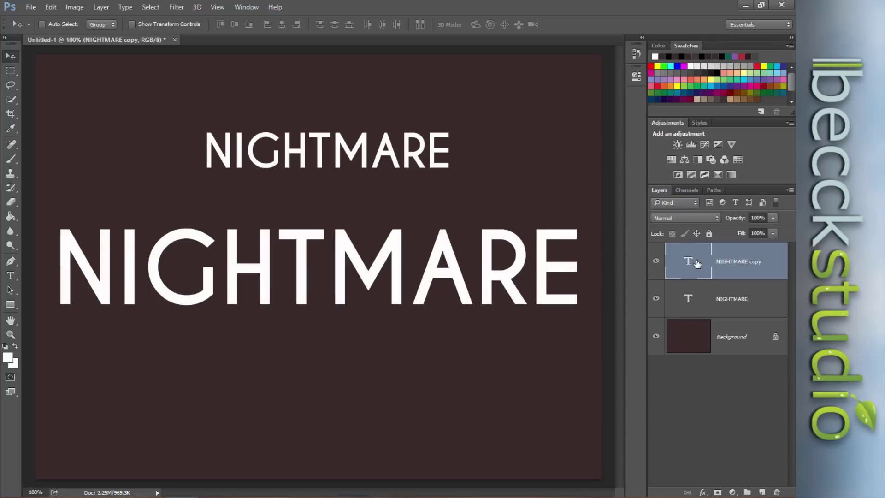
{"action": "left_click_drag", "start_coordinate": [697, 264], "coordinate": [777, 491]}
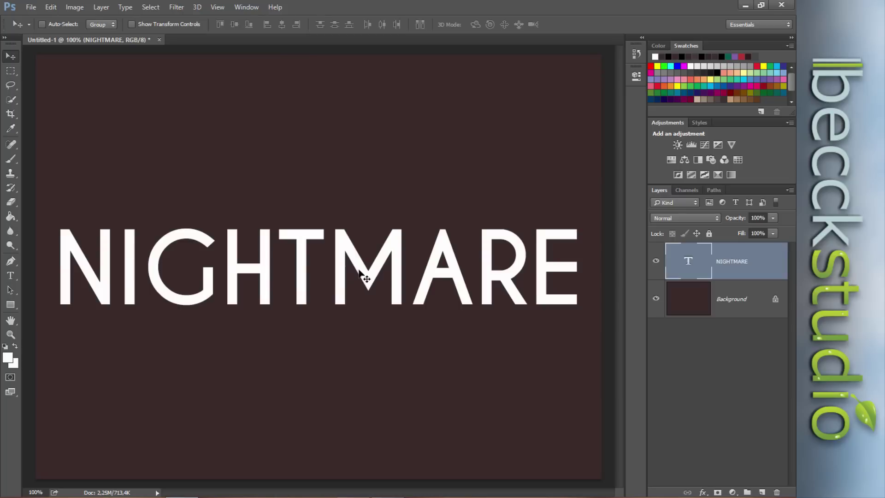
- Add a new layer at 90% opacity and fill it with black
{"action": "left_click", "coordinate": [762, 492]}
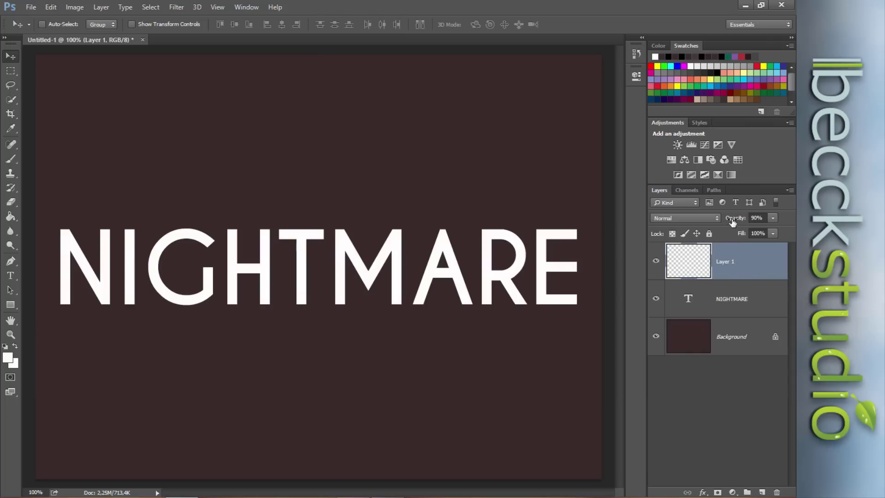
{"action": "left_click", "coordinate": [773, 218]}
{"action": "left_click", "coordinate": [730, 262]}
{"action": "key", "text": "d"}
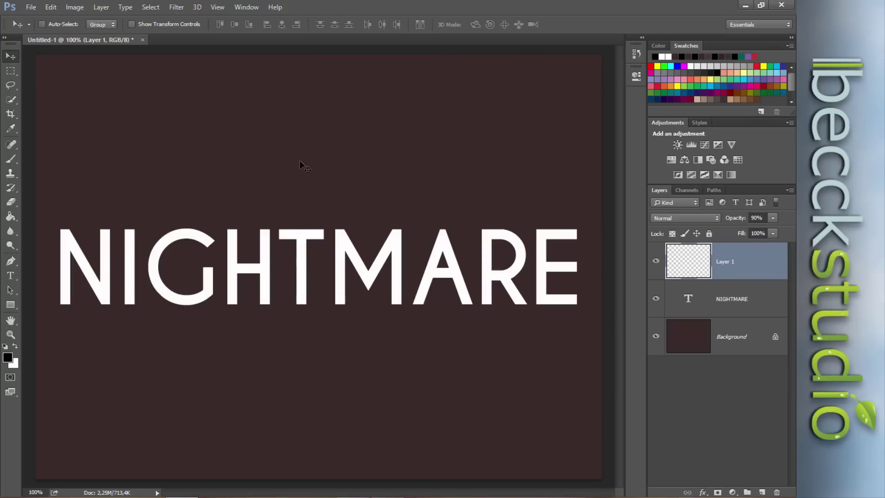
{"action": "left_click", "coordinate": [744, 222]}
{"action": "left_click", "coordinate": [360, 240]}
{"action": "key", "text": "alt+BackSpace"}
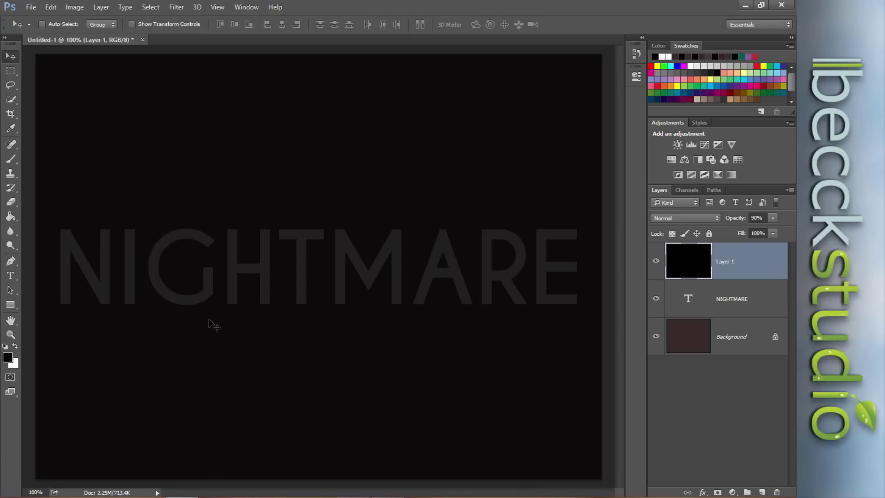
{"action": "left_click", "coordinate": [174, 7]}
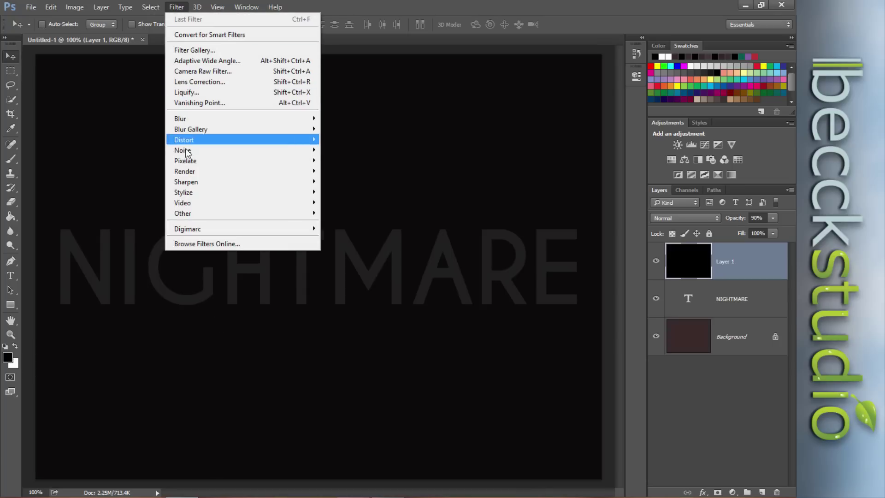
{"action": "mouse_move", "coordinate": [207, 171]}
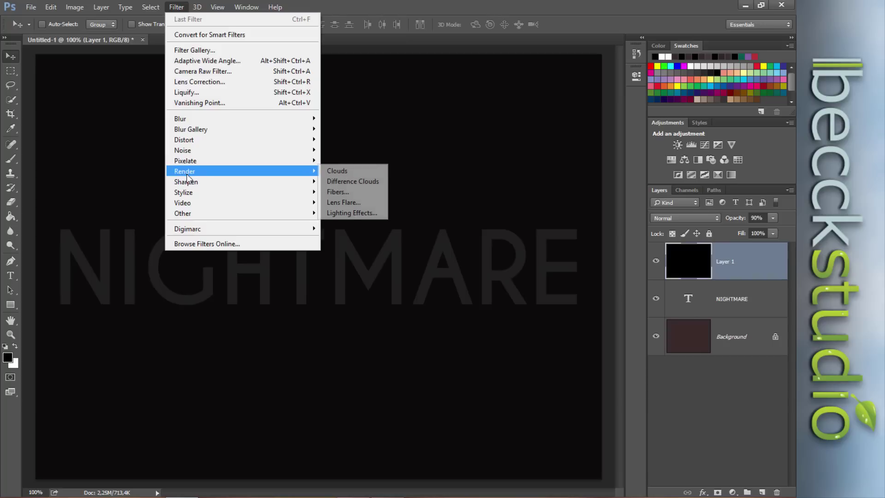
- Render a Lens Flare at 110% brightness on the black layer, with its centre on the left
{"action": "left_click", "coordinate": [343, 202]}
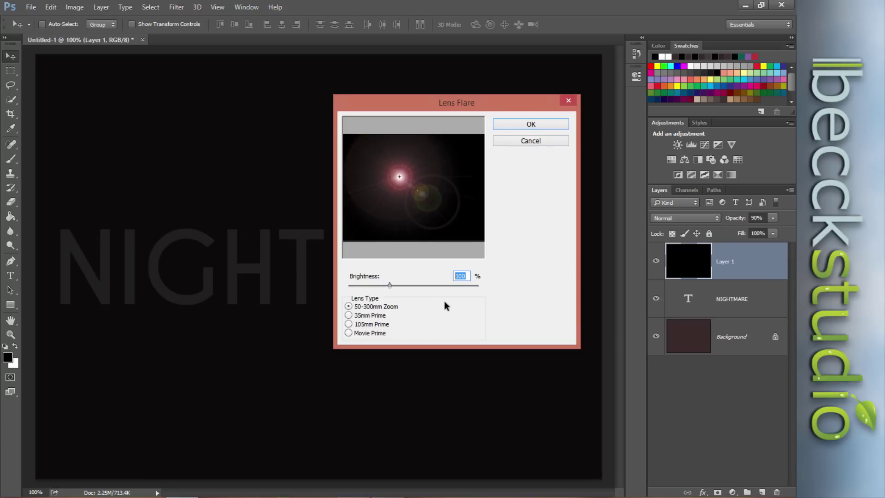
{"action": "type", "text": "11"}
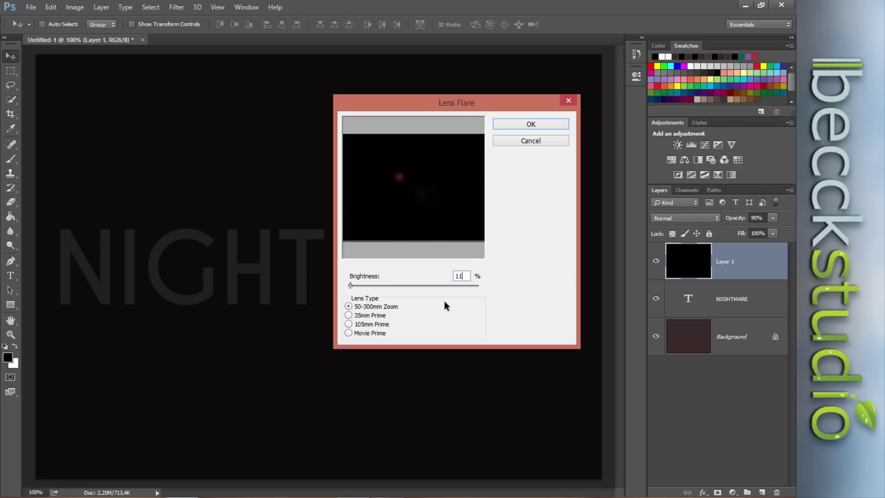
{"action": "type", "text": "0"}
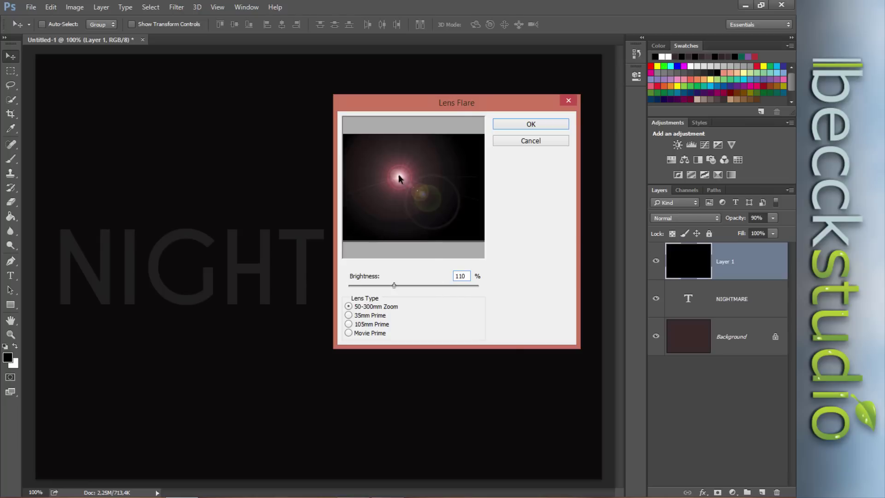
{"action": "left_click_drag", "start_coordinate": [398, 174], "coordinate": [373, 187]}
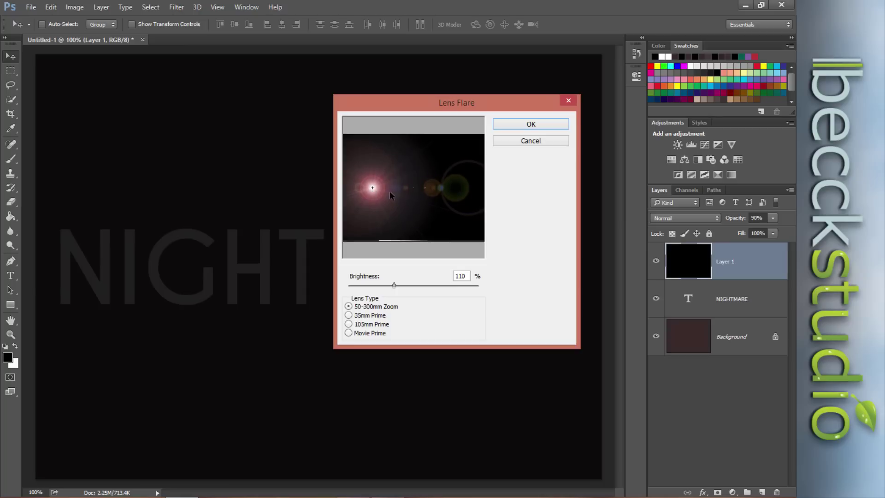
{"action": "left_click_drag", "start_coordinate": [373, 190], "coordinate": [441, 180]}
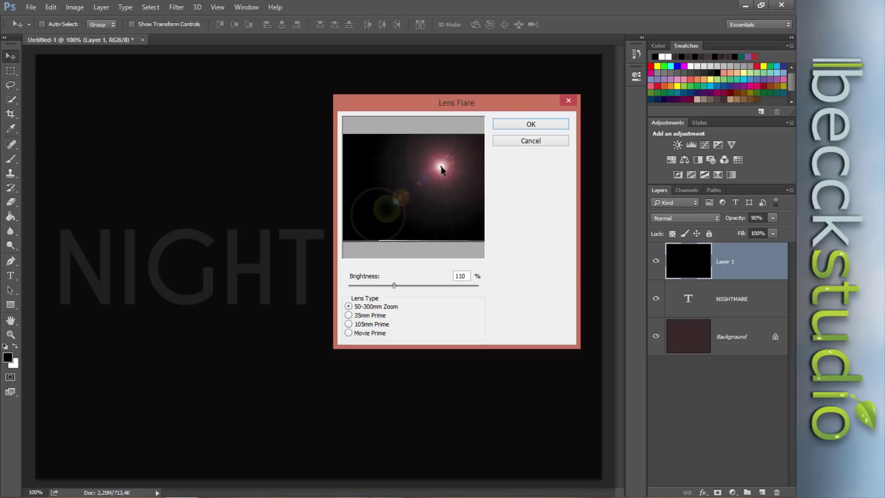
{"action": "mouse_move", "coordinate": [443, 167]}
{"action": "left_mouse_down"}
{"action": "mouse_move", "coordinate": [444, 155]}
{"action": "mouse_move", "coordinate": [416, 228]}
{"action": "mouse_move", "coordinate": [369, 189]}
{"action": "left_mouse_up"}
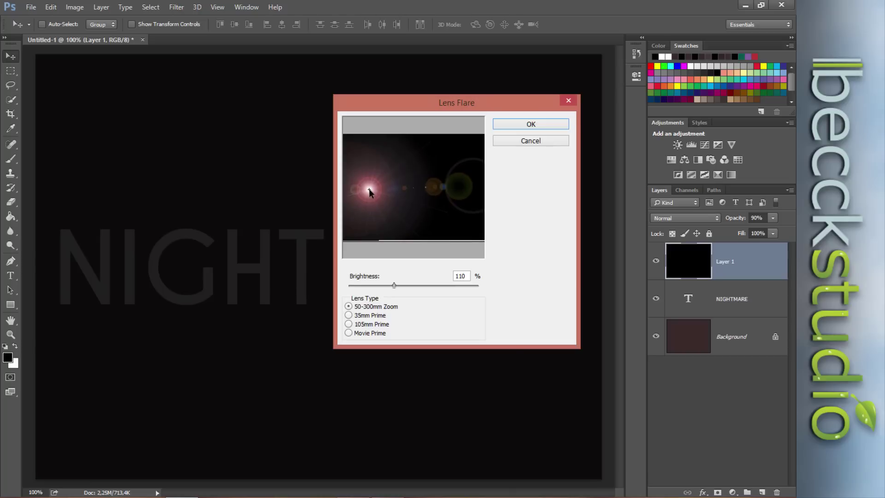
{"action": "mouse_move", "coordinate": [369, 189]}
{"action": "left_mouse_down"}
{"action": "mouse_move", "coordinate": [427, 172]}
{"action": "mouse_move", "coordinate": [454, 187]}
{"action": "mouse_move", "coordinate": [371, 189]}
{"action": "left_mouse_up"}
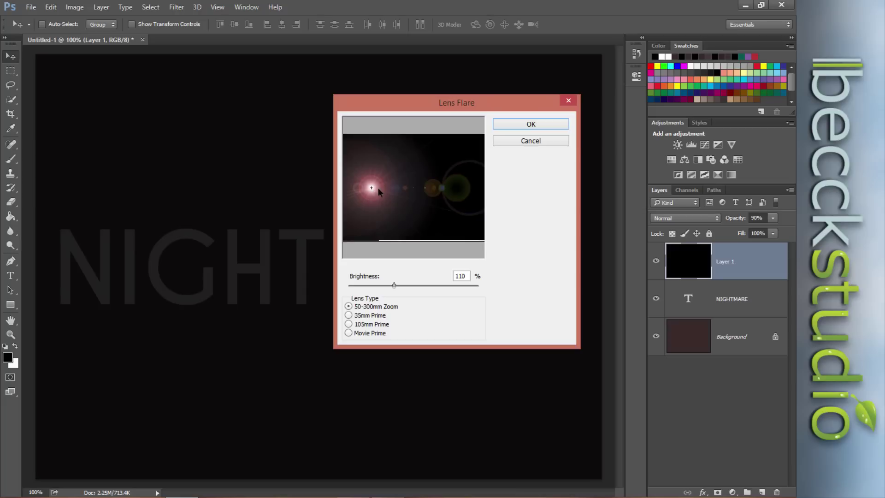
{"action": "left_click", "coordinate": [542, 125]}
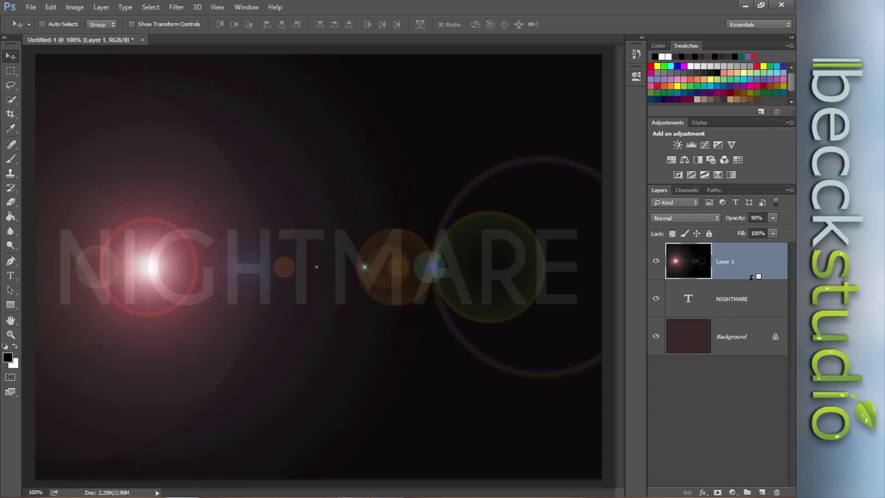
- Clip the lens-flare Layer 1 to the NIGHTMARE text layer so the flare shows only inside the letters
{"action": "left_click", "coordinate": [752, 276], "text": "alt"}
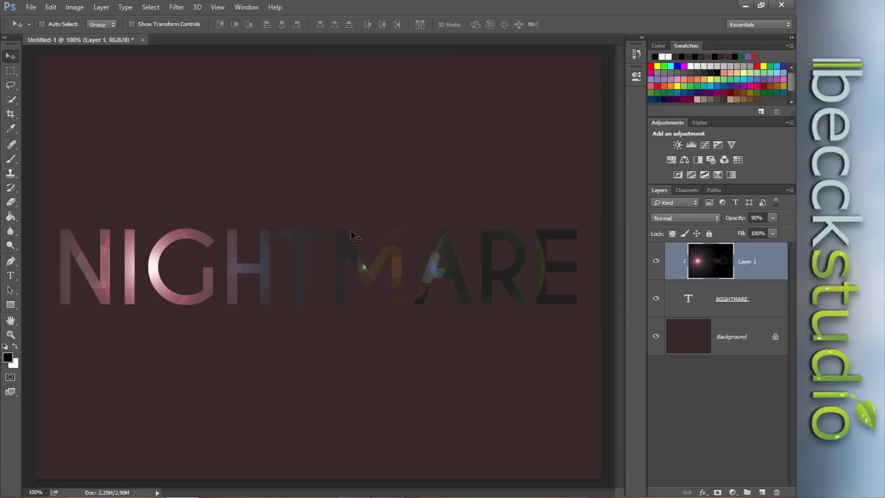
{"action": "left_click", "coordinate": [180, 7]}
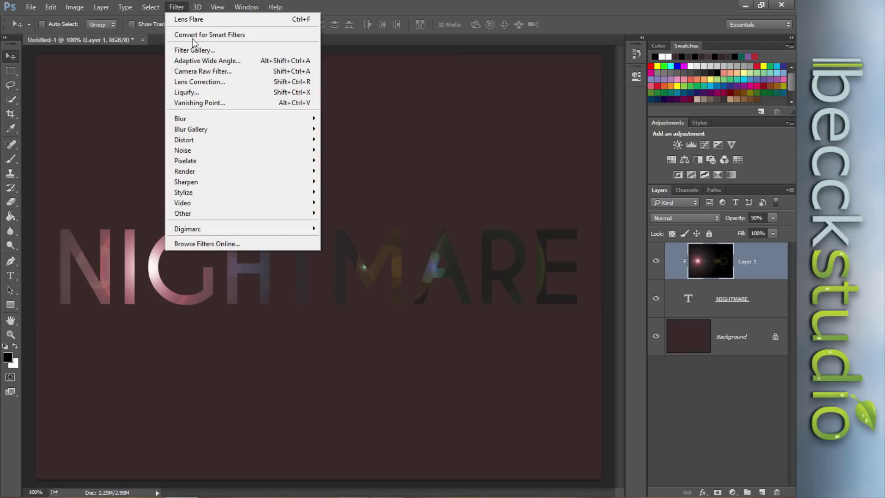
{"action": "mouse_move", "coordinate": [207, 118]}
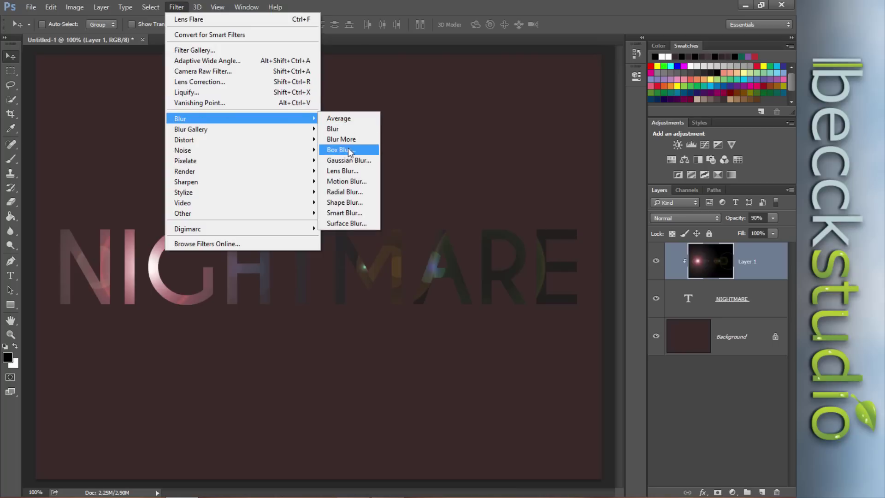
- Soften the clipped flare with a 7-pixel Gaussian blur, then select the NIGHTMARE layer
{"action": "left_click", "coordinate": [349, 161]}
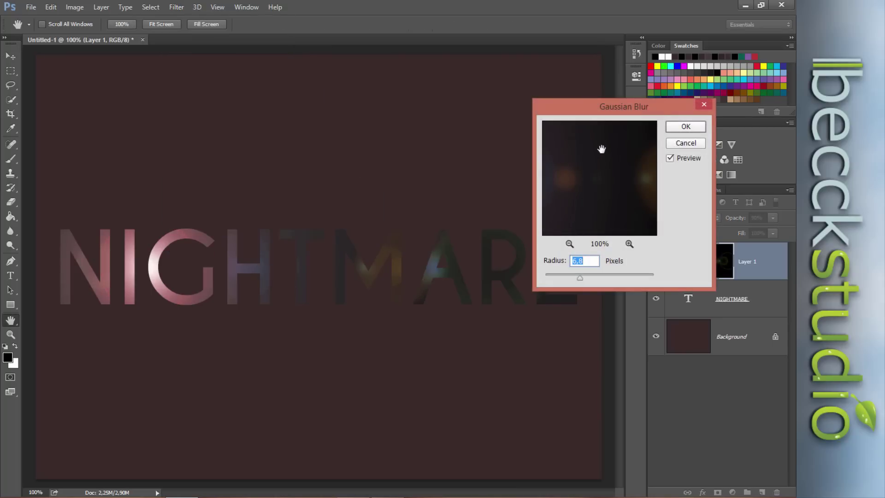
{"action": "left_click_drag", "start_coordinate": [587, 116], "coordinate": [572, 147]}
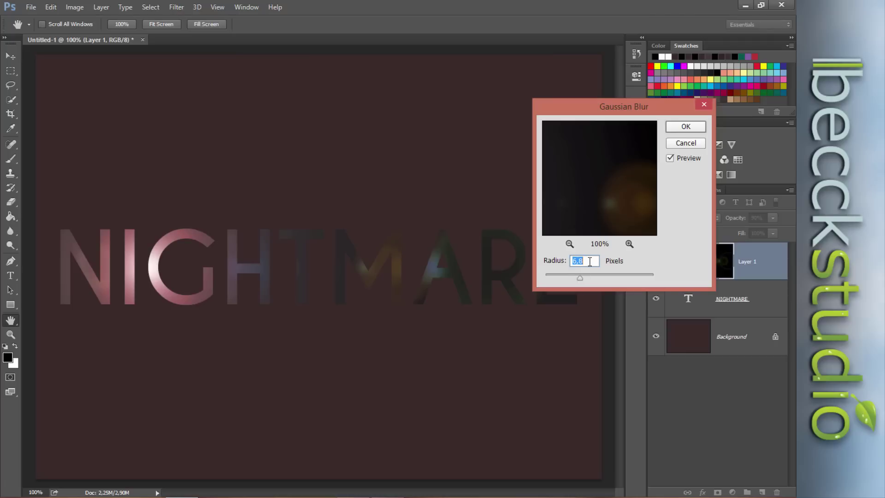
{"action": "type", "text": "7"}
{"action": "left_click", "coordinate": [680, 127]}
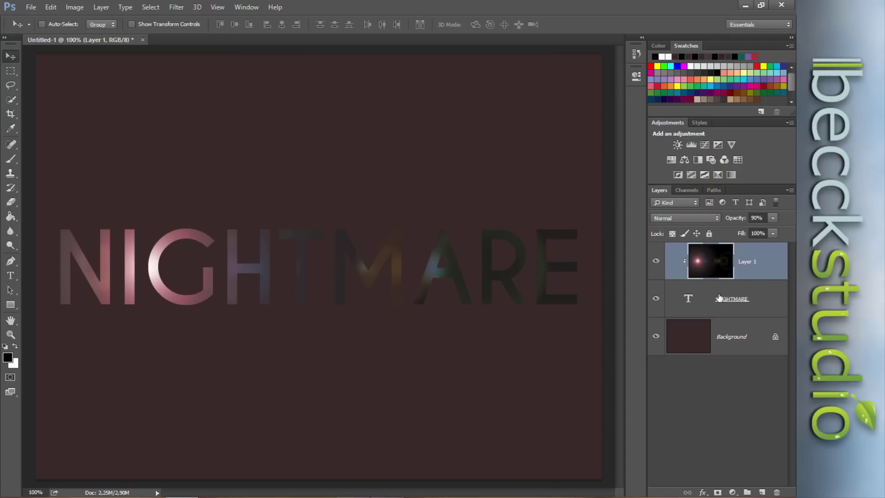
{"action": "left_click", "coordinate": [768, 300]}
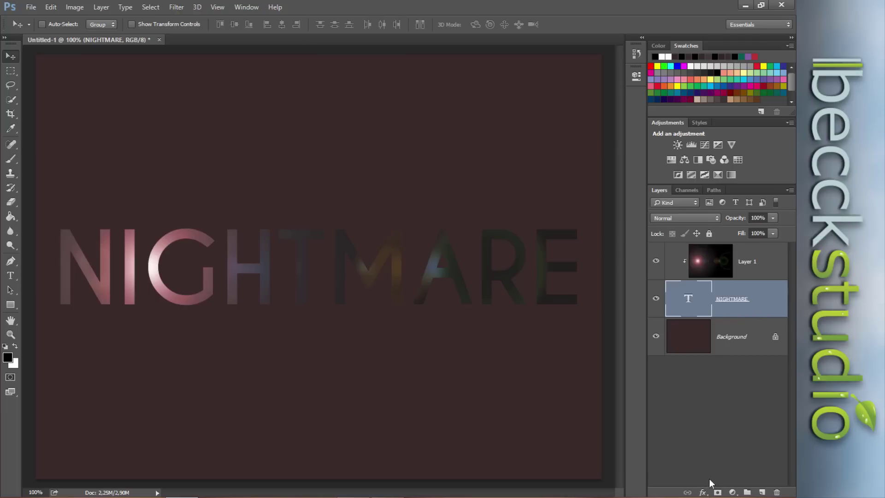
- Add a drop shadow to NIGHTMARE at 80% opacity
{"action": "left_click", "coordinate": [702, 493]}
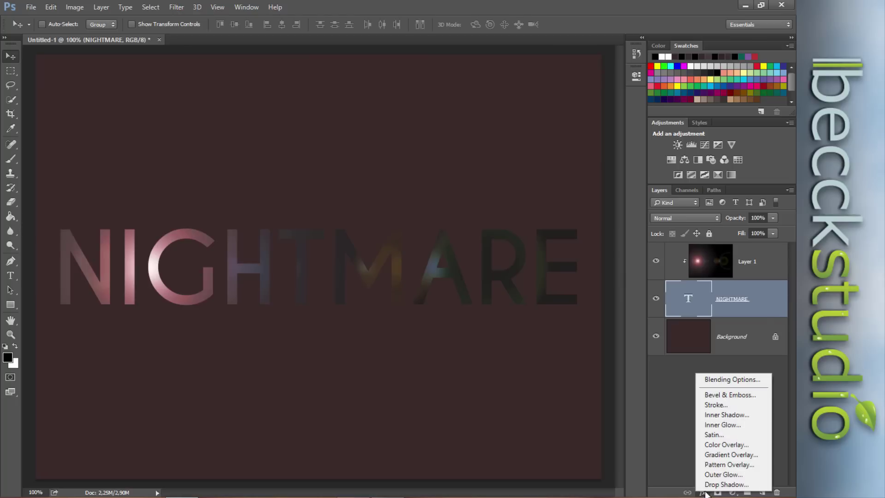
{"action": "left_click", "coordinate": [732, 485]}
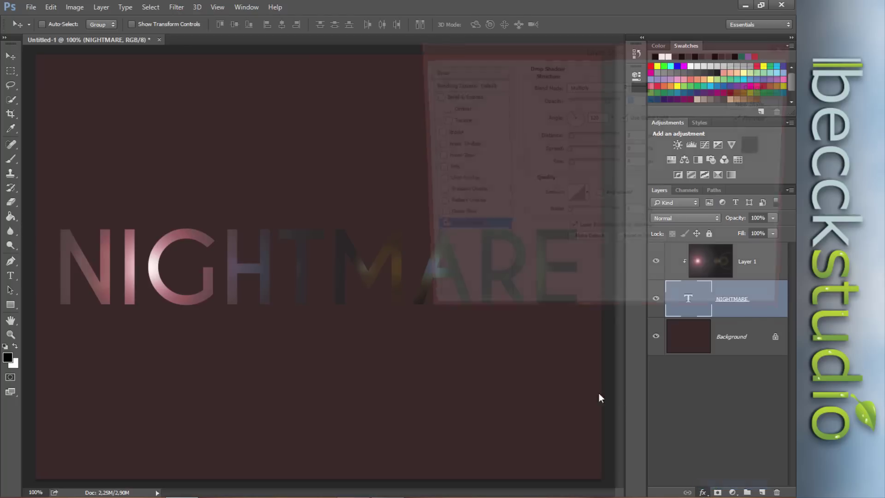
{"action": "left_click_drag", "start_coordinate": [643, 48], "coordinate": [640, 44]}
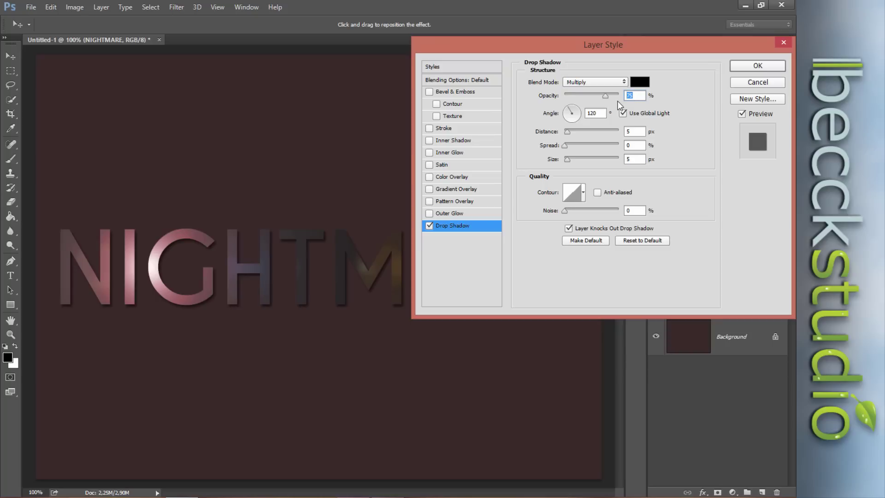
{"action": "type", "text": "80"}
- Set the shadow to angle 90 without global light, distance 3, size 3, and enable Bevel & Emboss
{"action": "left_click", "coordinate": [623, 113]}
{"action": "left_click", "coordinate": [594, 114]}
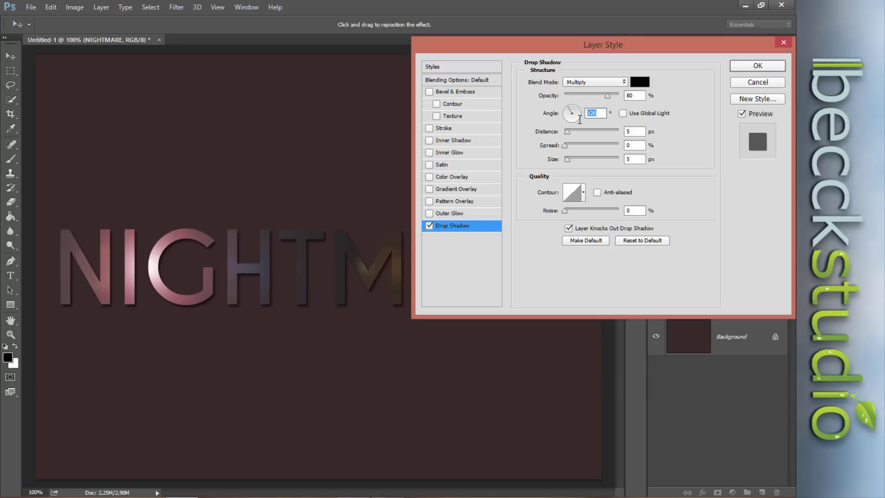
{"action": "type", "text": "9"}
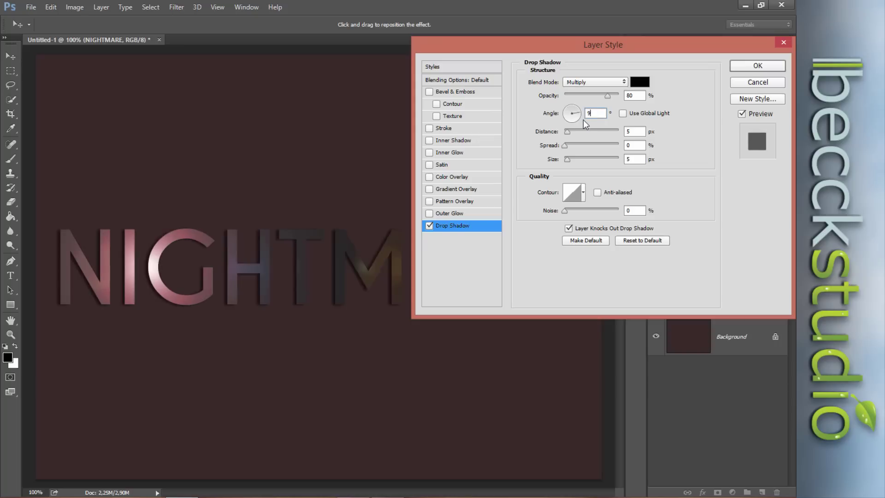
{"action": "type", "text": "0"}
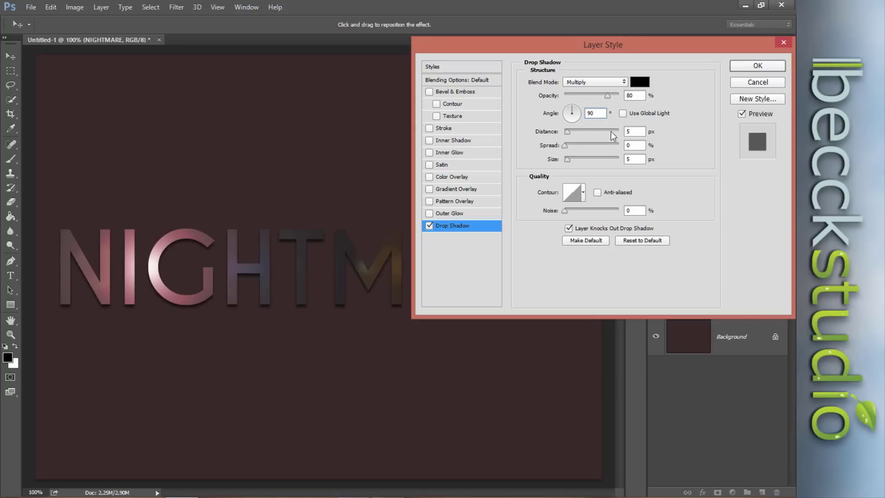
{"action": "key", "text": "Tab"}
{"action": "type", "text": "3"}
{"action": "double_click", "coordinate": [635, 160]}
{"action": "type", "text": "3"}
{"action": "left_click_drag", "start_coordinate": [537, 44], "coordinate": [565, 105]}
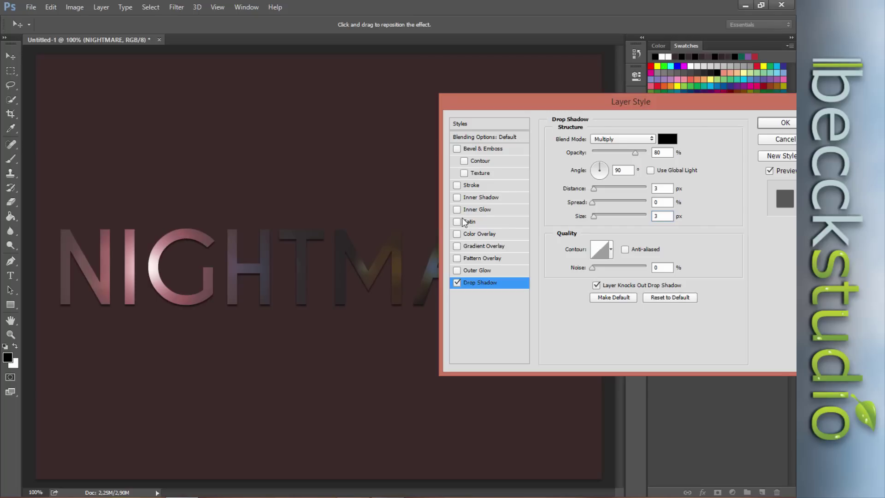
{"action": "left_click", "coordinate": [457, 148]}
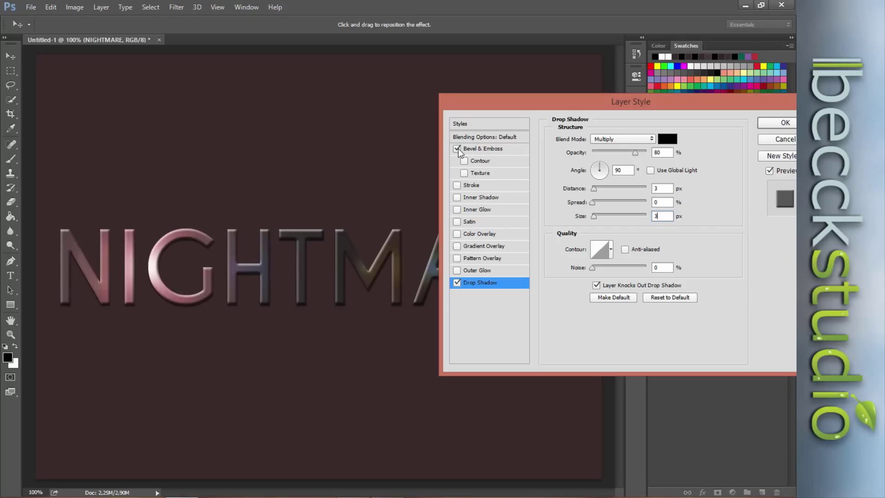
- Set the bevel to size 0, lit at 90° angle and 65° altitude without global light, and apply the style
{"action": "left_click", "coordinate": [482, 148]}
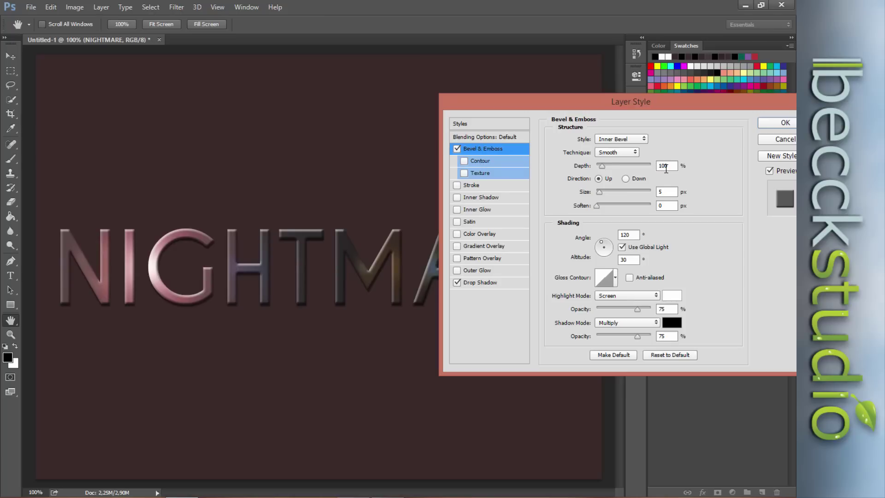
{"action": "left_click", "coordinate": [656, 192]}
{"action": "type", "text": "0"}
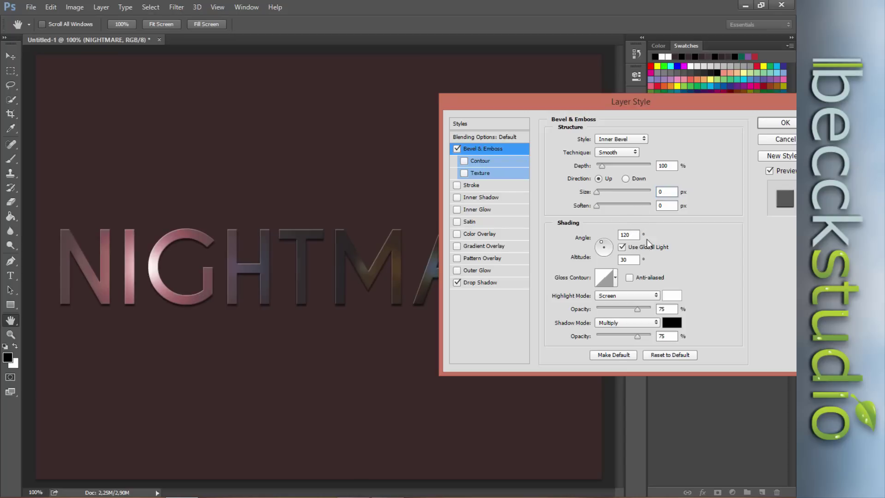
{"action": "left_click", "coordinate": [622, 247]}
{"action": "left_click", "coordinate": [627, 235]}
{"action": "type", "text": "90"}
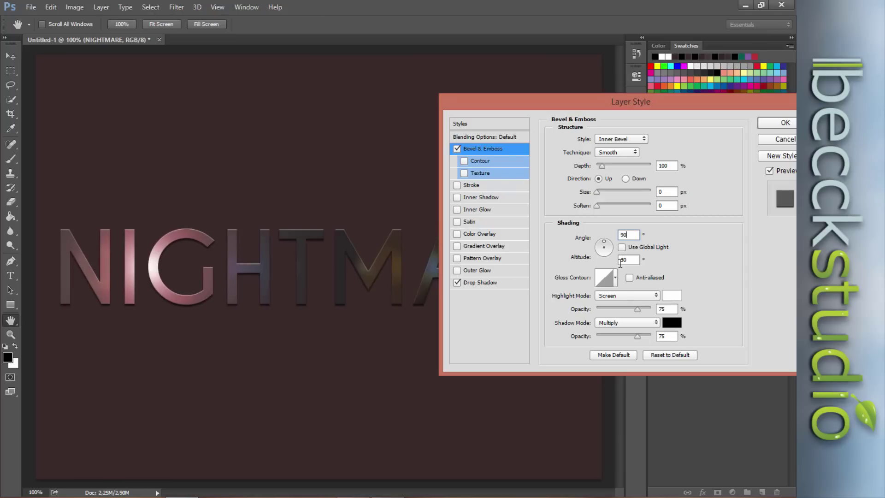
{"action": "left_click", "coordinate": [629, 260]}
{"action": "type", "text": "65"}
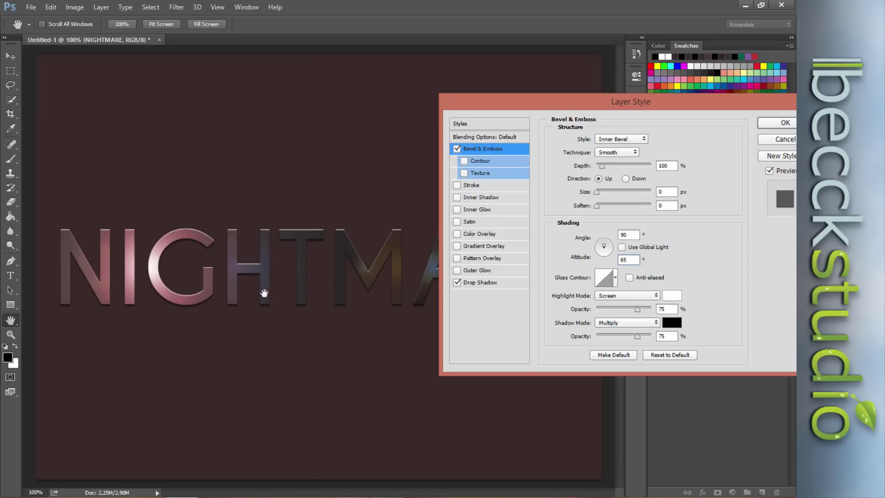
{"action": "left_click", "coordinate": [784, 124]}
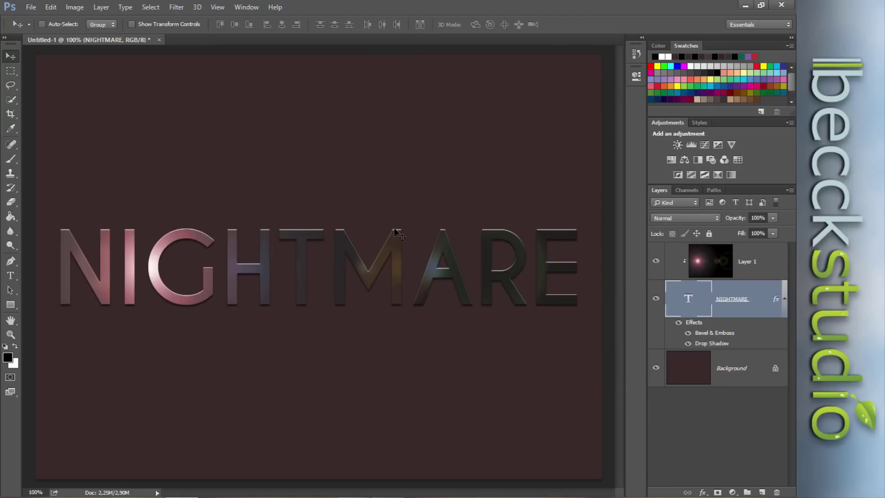
- Render a lens flare on the Background layer, centred upper-left, at 95% brightness
{"action": "left_click", "coordinate": [697, 377]}
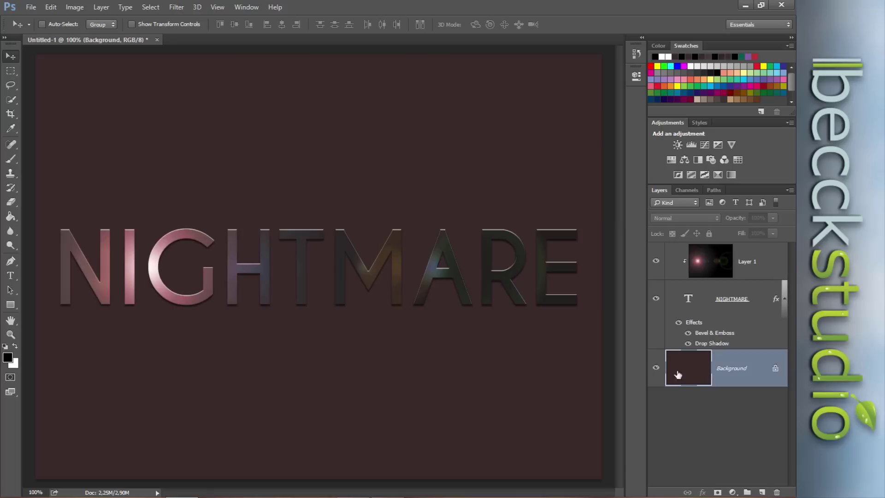
{"action": "left_click", "coordinate": [176, 7]}
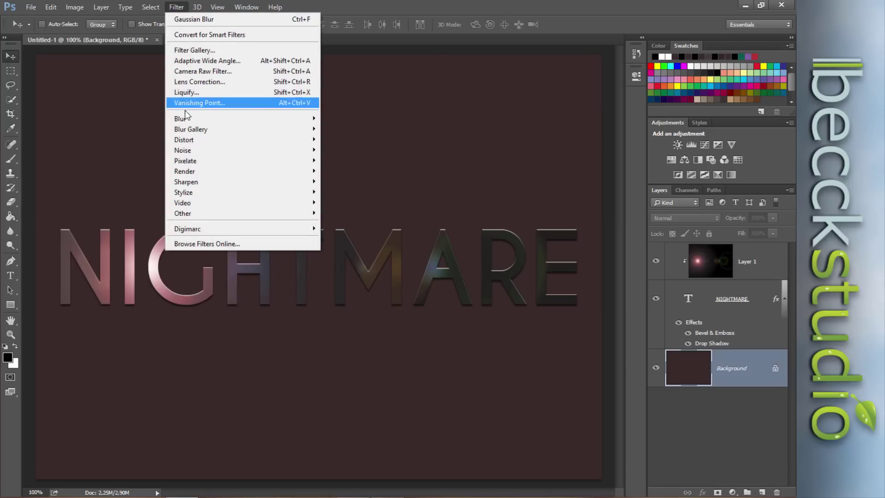
{"action": "mouse_move", "coordinate": [184, 171]}
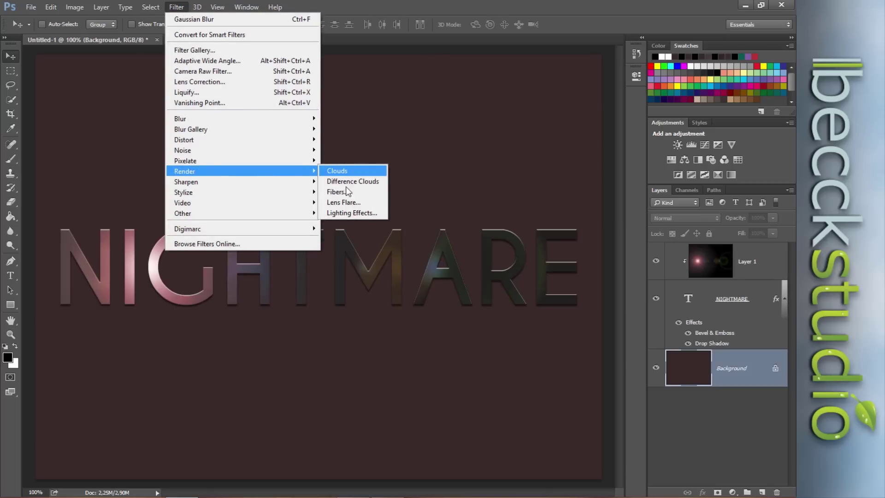
{"action": "left_click", "coordinate": [344, 202]}
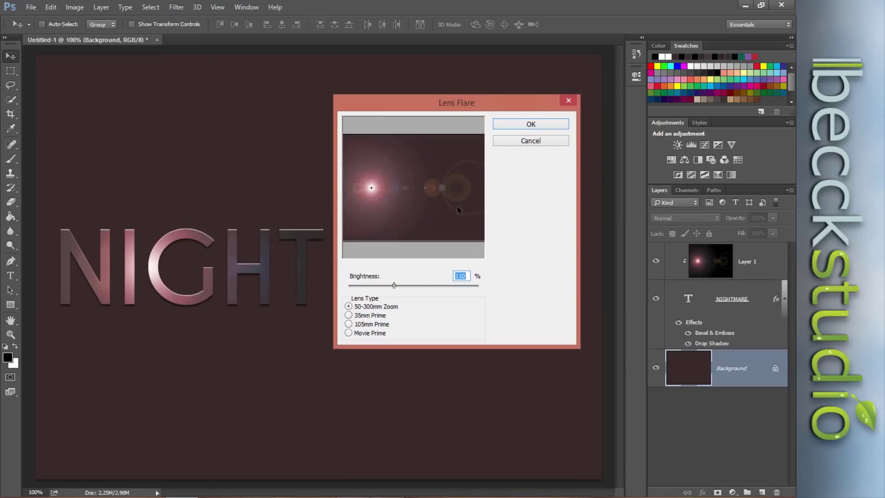
{"action": "left_click_drag", "start_coordinate": [468, 206], "coordinate": [386, 181]}
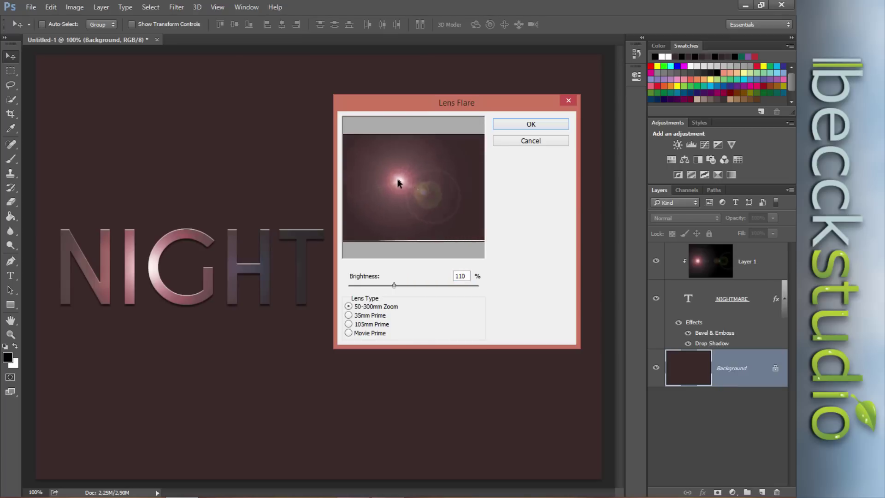
{"action": "left_click_drag", "start_coordinate": [385, 180], "coordinate": [374, 172]}
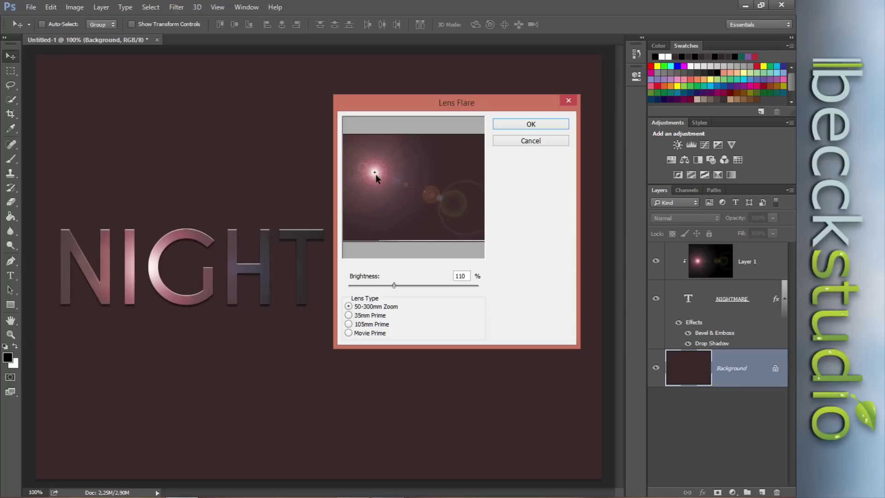
{"action": "double_click", "coordinate": [461, 275]}
{"action": "type", "text": "100"}
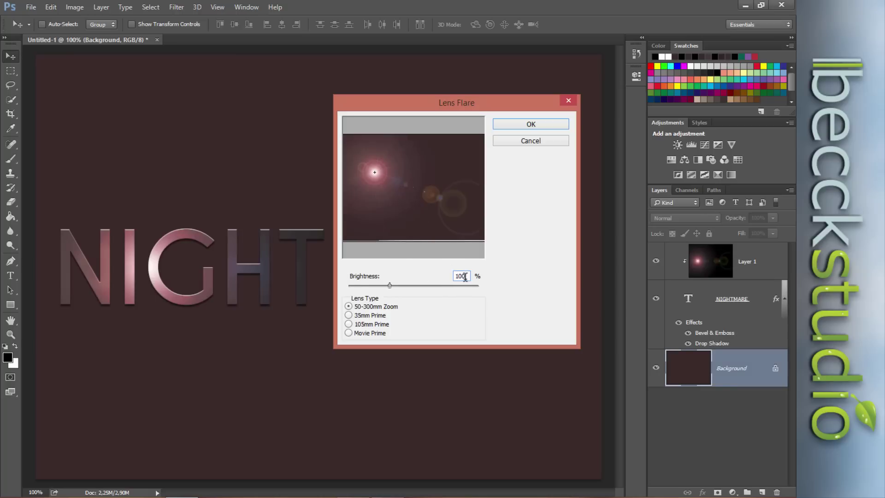
{"action": "type", "text": "95"}
{"action": "left_click", "coordinate": [525, 123]}
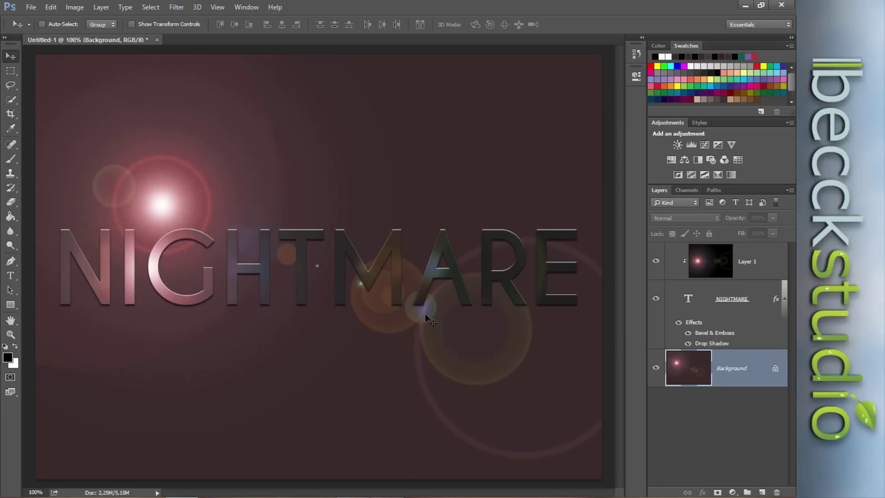
- Blur the lens-flare Background with a 35-pixel Gaussian blur
{"action": "left_click", "coordinate": [177, 7]}
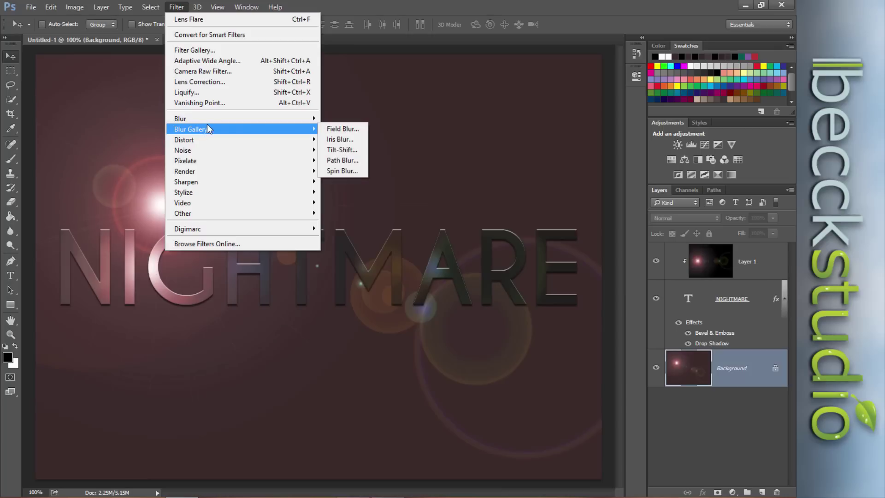
{"action": "mouse_move", "coordinate": [207, 118]}
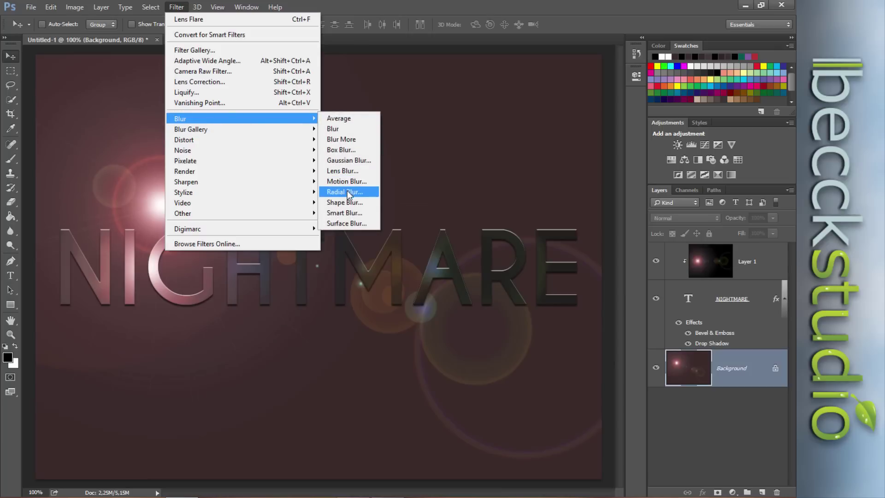
{"action": "left_click", "coordinate": [351, 162]}
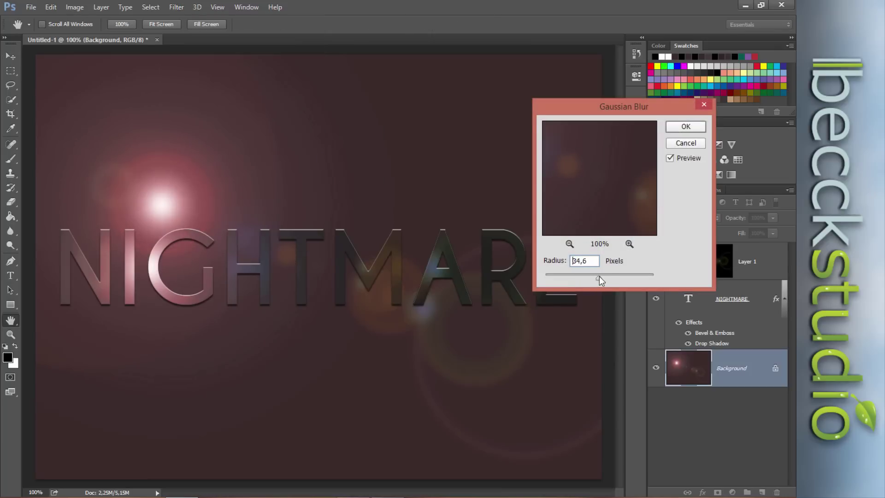
{"action": "left_click_drag", "start_coordinate": [601, 275], "coordinate": [599, 276]}
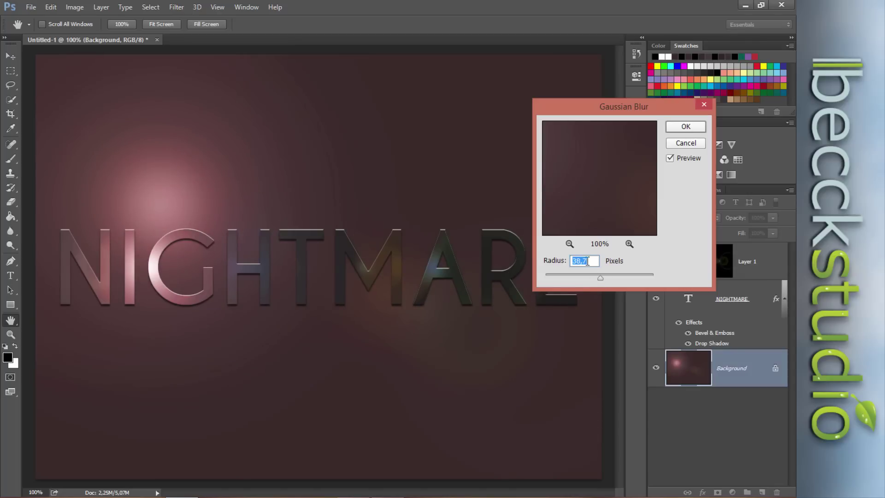
{"action": "type", "text": "35"}
{"action": "left_click", "coordinate": [691, 129]}
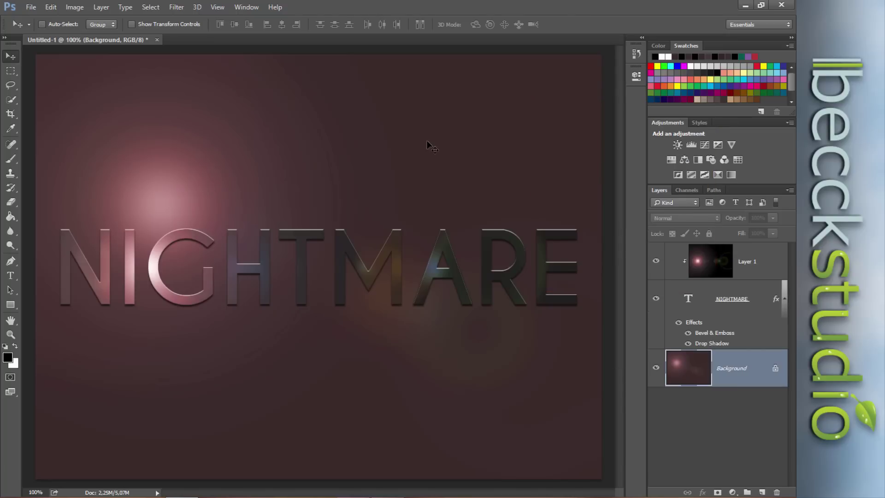
{"action": "left_click", "coordinate": [31, 7]}
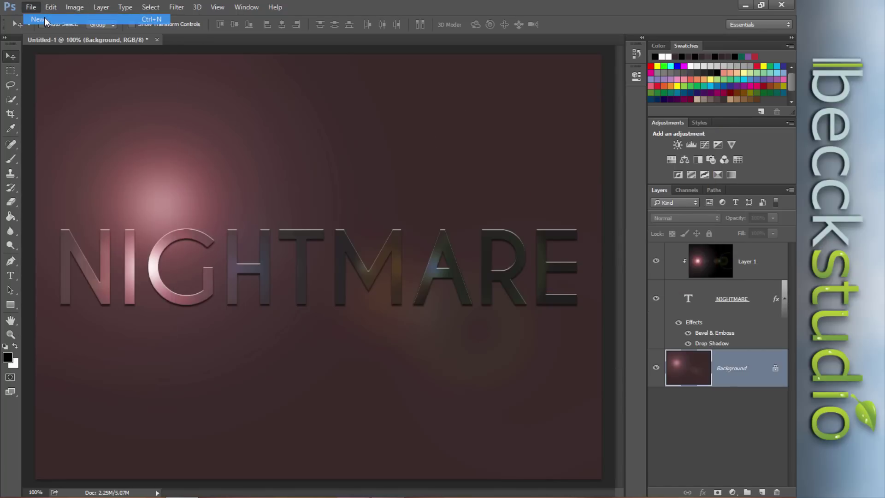
{"action": "double_click", "coordinate": [382, 212]}
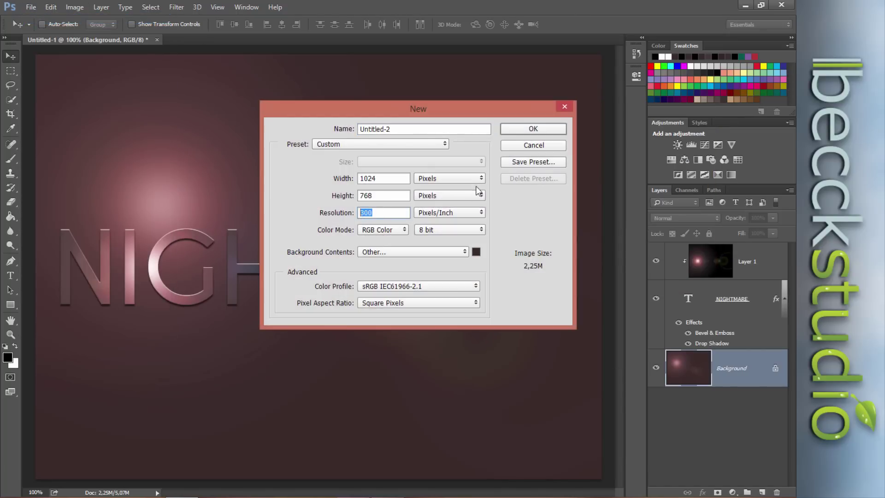
{"action": "left_click", "coordinate": [536, 144]}
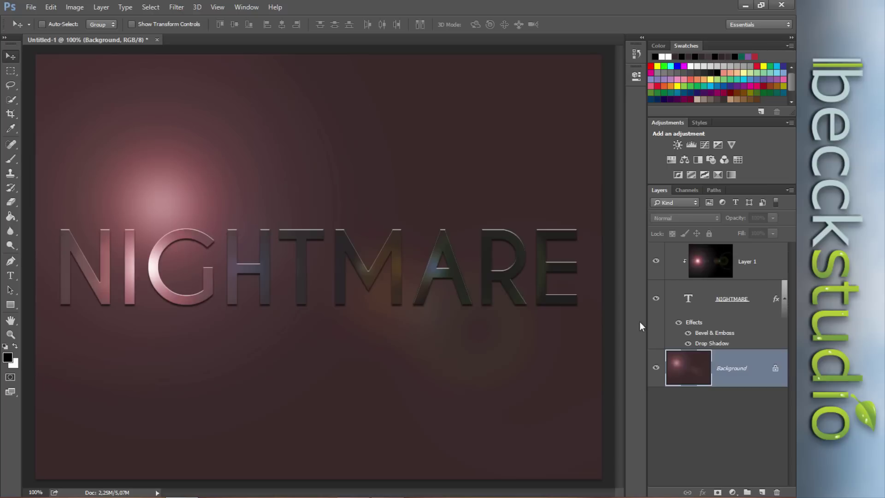
- Add a new layer named Sombra above the Background and load the NIGHTMARE letters as a selection
{"action": "left_click", "coordinate": [762, 300]}
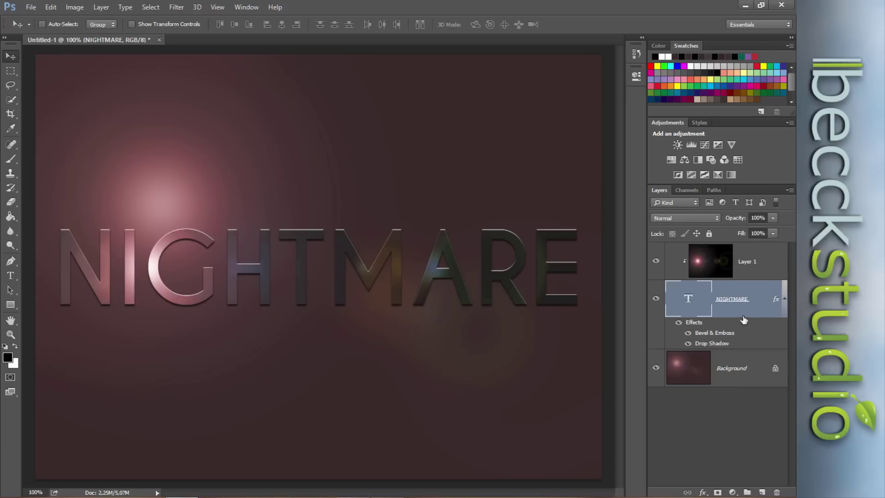
{"action": "left_click", "coordinate": [738, 367]}
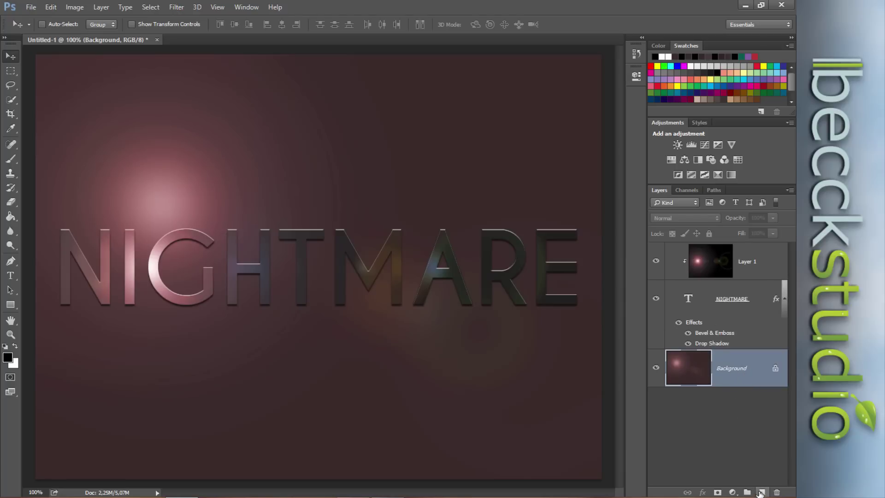
{"action": "left_click", "coordinate": [761, 492]}
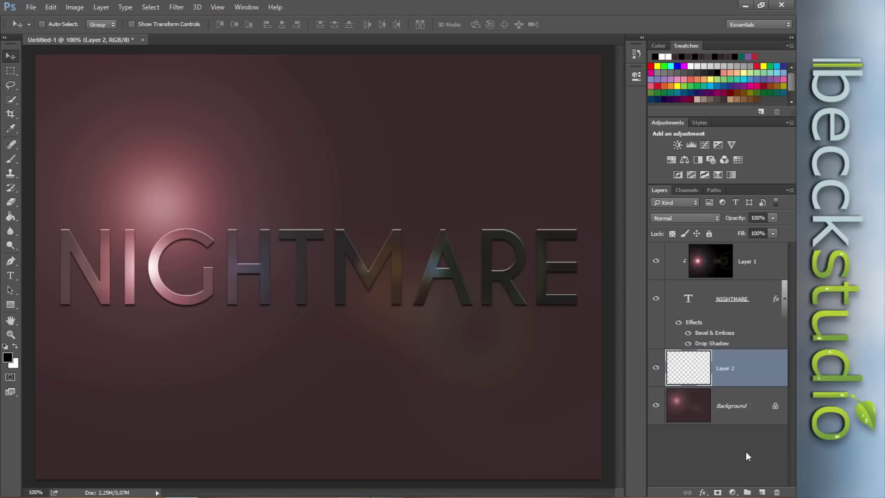
{"action": "double_click", "coordinate": [725, 371]}
{"action": "type", "text": "so"}
{"action": "type", "text": "MBRA"}
{"action": "key", "text": "BackSpace"}
{"action": "key", "text": "BackSpace"}
{"action": "key", "text": "BackSpace"}
{"action": "type", "text": "om"}
{"action": "type", "text": "bra"}
{"action": "key", "text": "Return"}
{"action": "left_click", "coordinate": [689, 301], "text": "ctrl"}
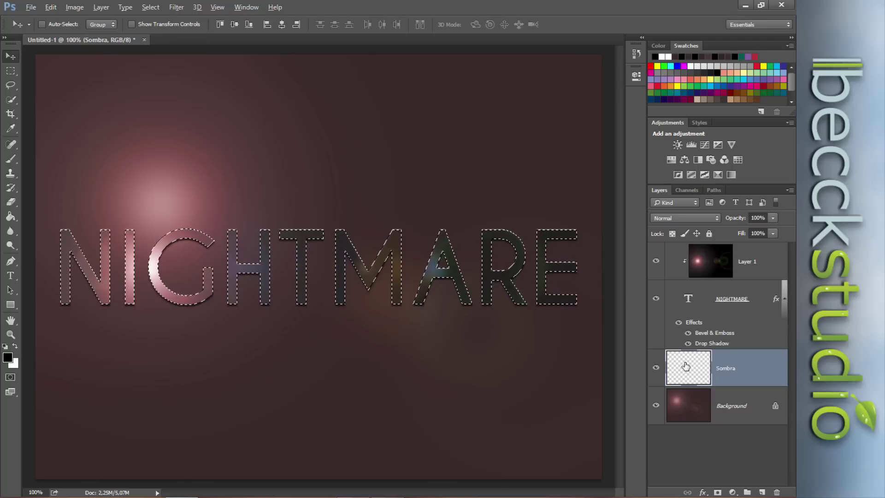
- Fill the letter selection with black on Sombra, deselect, and briefly hide NIGHTMARE to check it
{"action": "key", "text": "alt+BackSpace"}
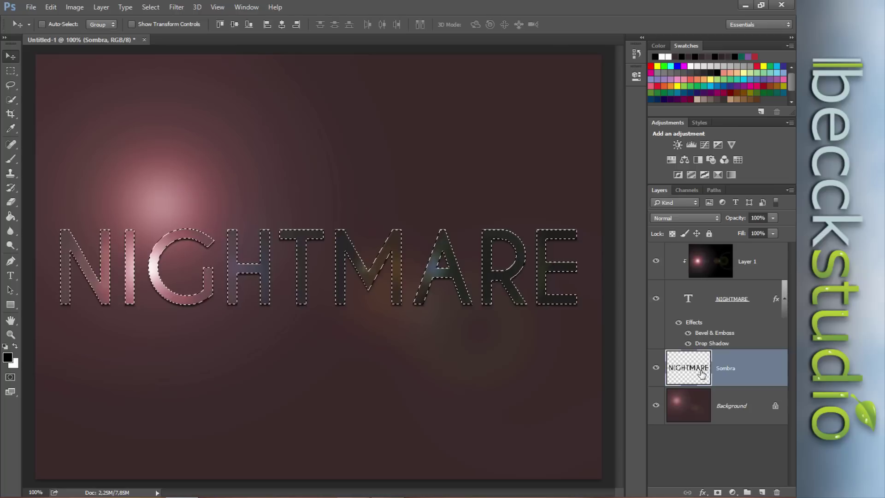
{"action": "left_click", "coordinate": [158, 11]}
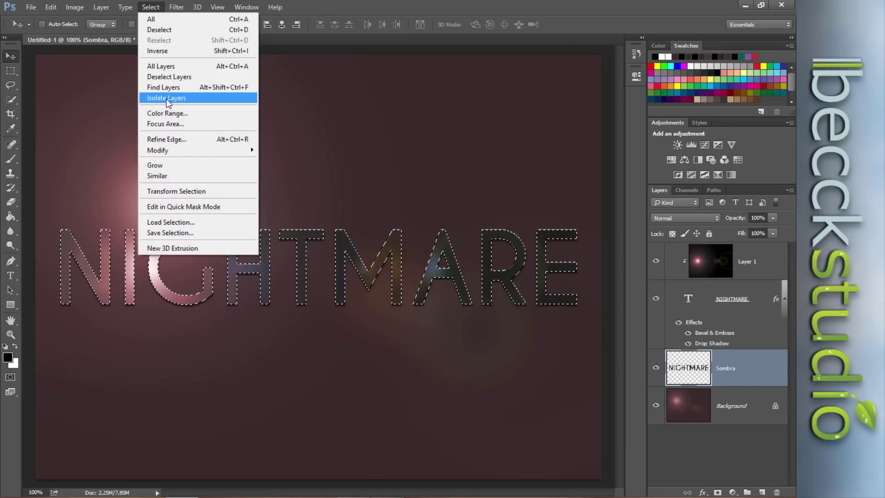
{"action": "left_click", "coordinate": [162, 33]}
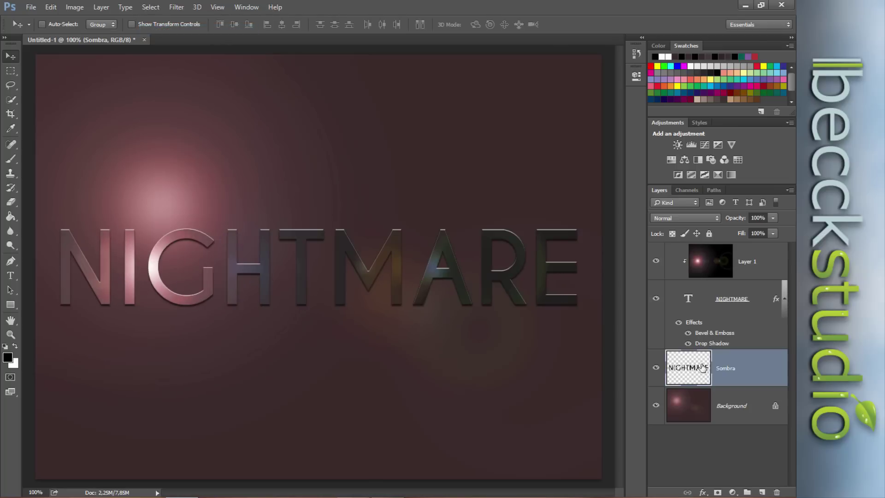
{"action": "left_click", "coordinate": [655, 299]}
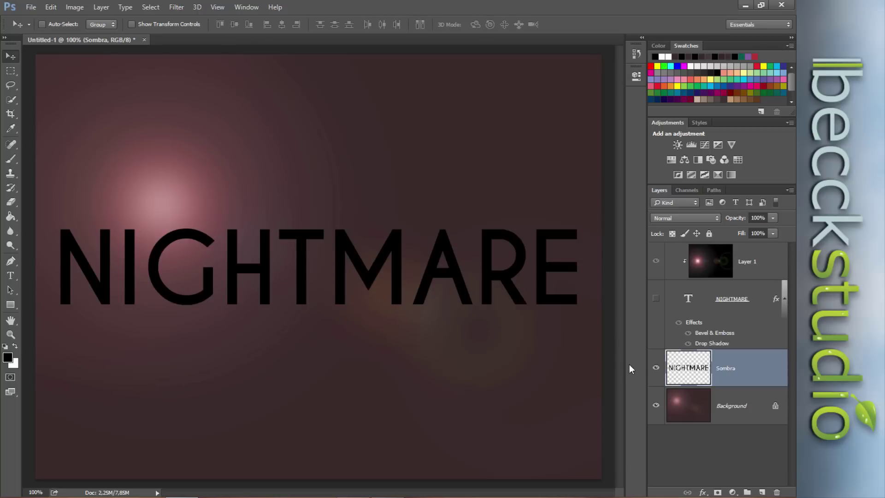
{"action": "left_click", "coordinate": [655, 298]}
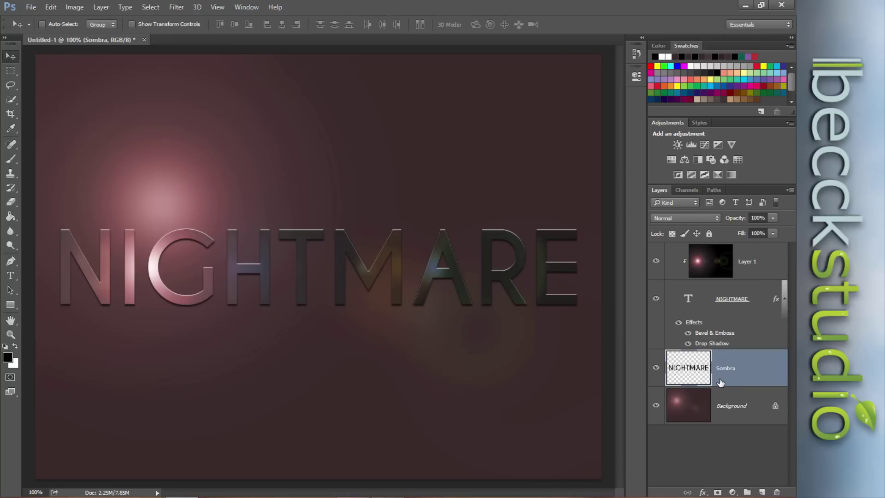
- Duplicate Sombra into a Sombra copy layer and turn off Smart Guides
{"action": "key", "text": "ctrl+j"}
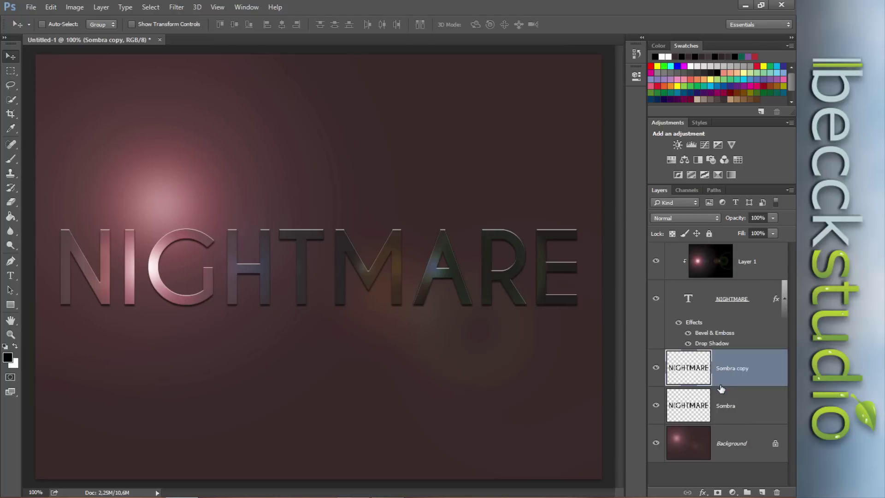
{"action": "key", "text": "ctrl"}
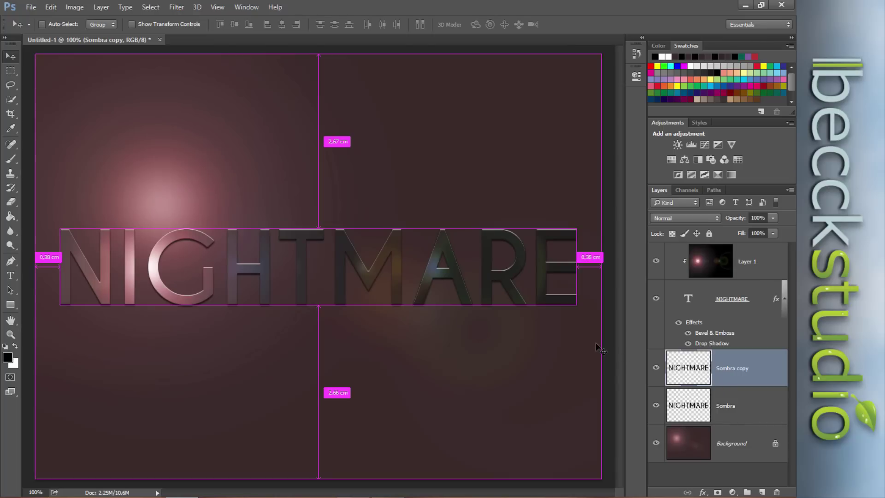
{"action": "left_click", "coordinate": [220, 10]}
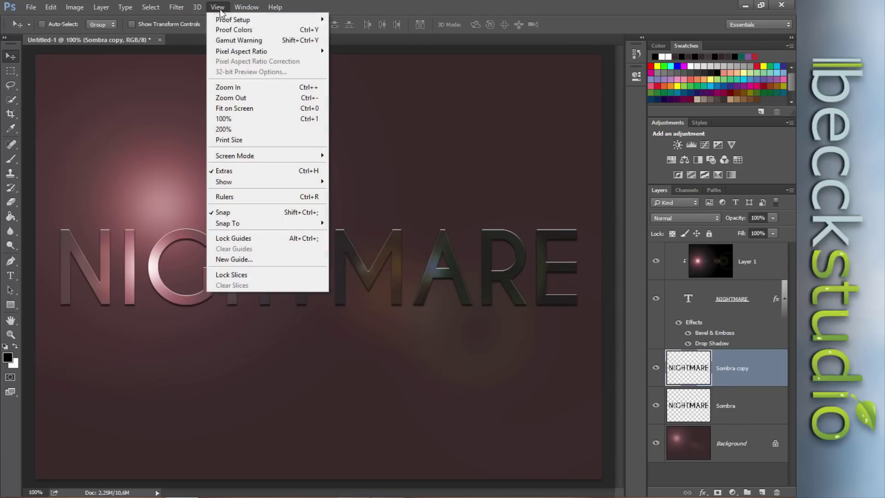
{"action": "mouse_move", "coordinate": [224, 182]}
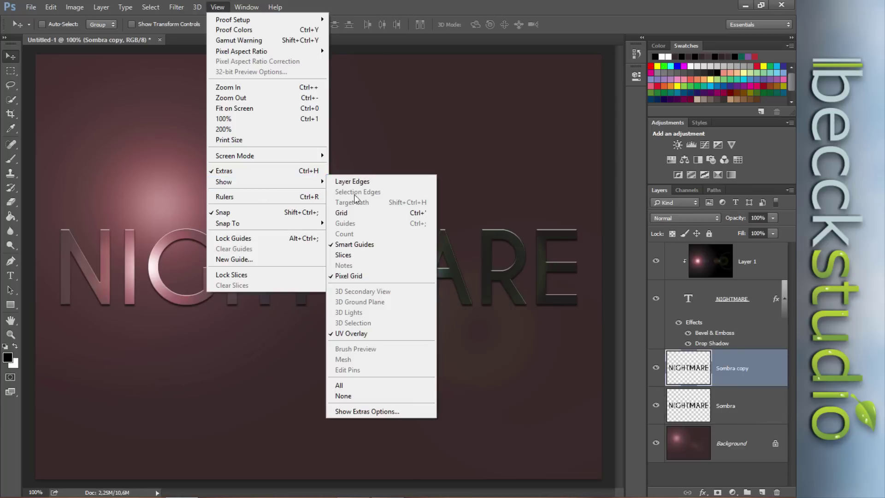
{"action": "left_click", "coordinate": [364, 243]}
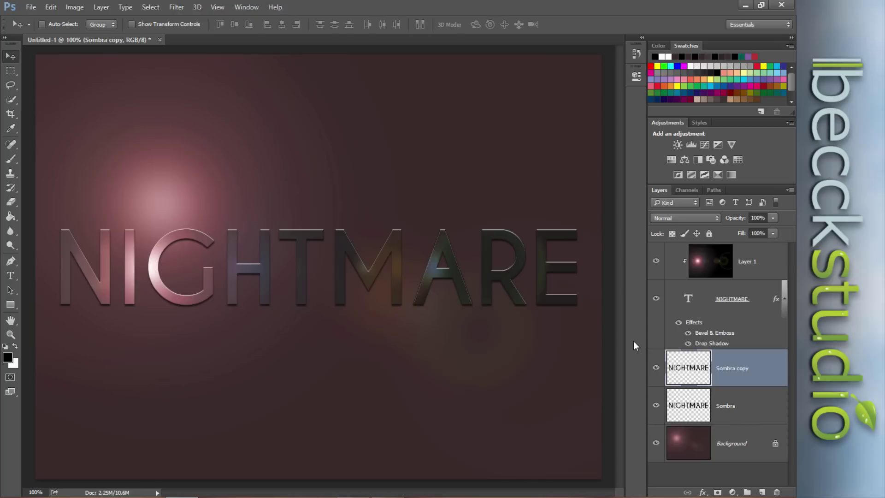
- Free-transform Sombra copy with the pivot at top centre, undoing a trial rotation
{"action": "key", "text": "ctrl+t"}
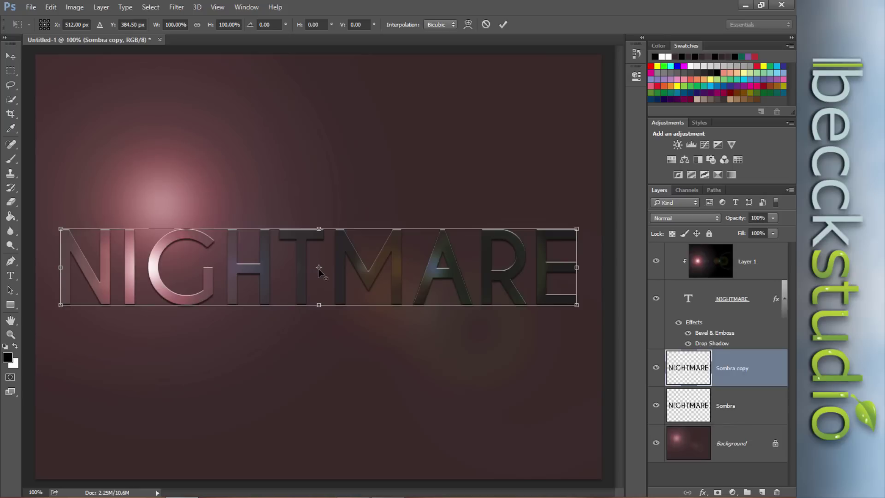
{"action": "mouse_move", "coordinate": [318, 267]}
{"action": "left_mouse_down"}
{"action": "mouse_move", "coordinate": [323, 59]}
{"action": "mouse_move", "coordinate": [320, 275]}
{"action": "mouse_move", "coordinate": [321, 57]}
{"action": "left_mouse_up"}
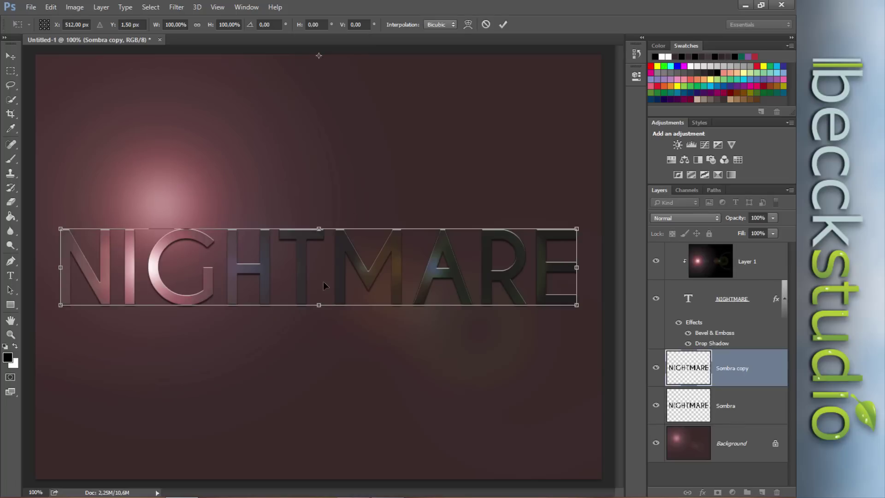
{"action": "mouse_move", "coordinate": [558, 333]}
{"action": "left_mouse_down"}
{"action": "mouse_move", "coordinate": [424, 346]}
{"action": "mouse_move", "coordinate": [365, 262]}
{"action": "mouse_move", "coordinate": [506, 224]}
{"action": "mouse_move", "coordinate": [79, 215]}
{"action": "left_mouse_up"}
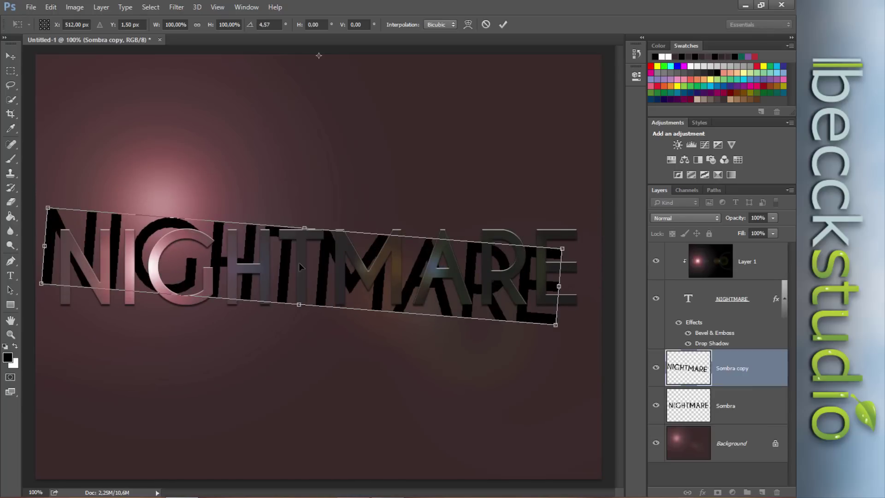
{"action": "key", "text": "ctrl+z"}
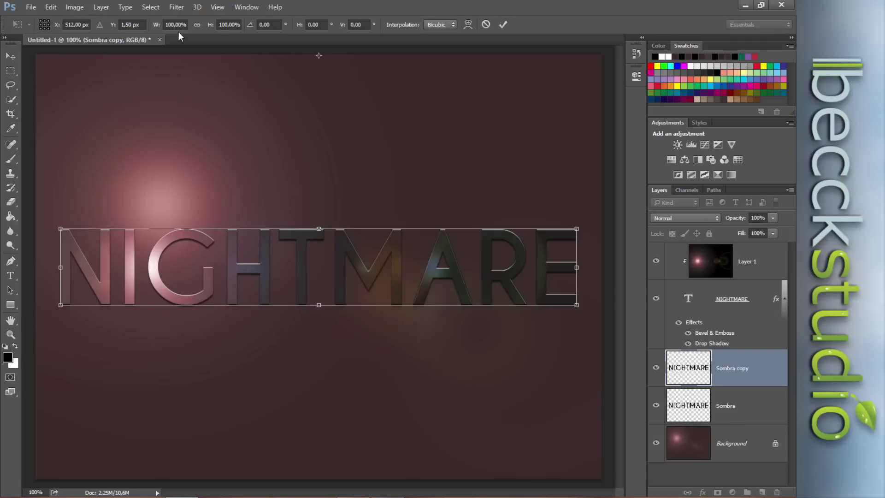
- Change the Sombra copy transform's W and H to 100.20% and commit it
{"action": "left_click", "coordinate": [178, 25]}
{"action": "left_click_drag", "start_coordinate": [179, 25], "coordinate": [177, 25]}
{"action": "type", "text": "2"}
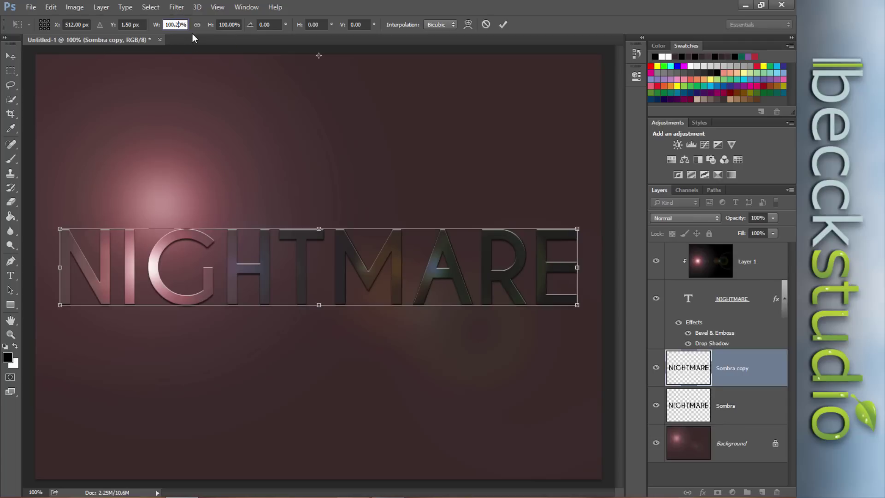
{"action": "left_click", "coordinate": [231, 25]}
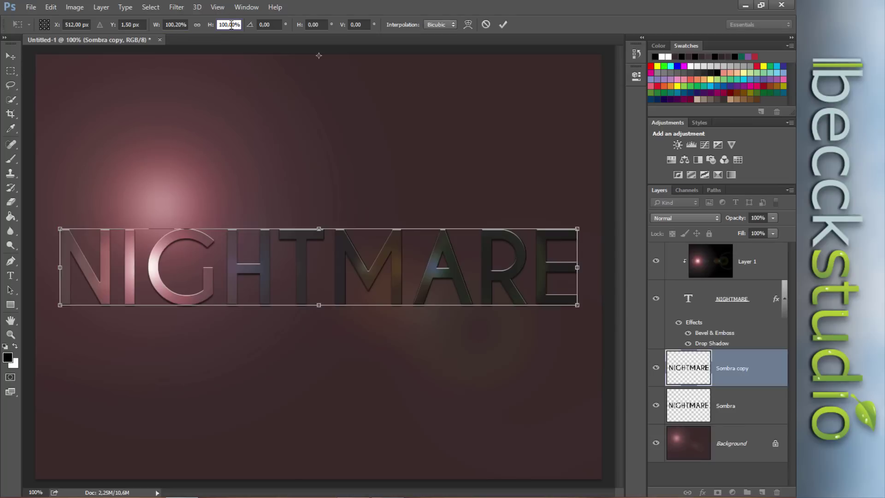
{"action": "left_click_drag", "start_coordinate": [231, 24], "coordinate": [233, 25]}
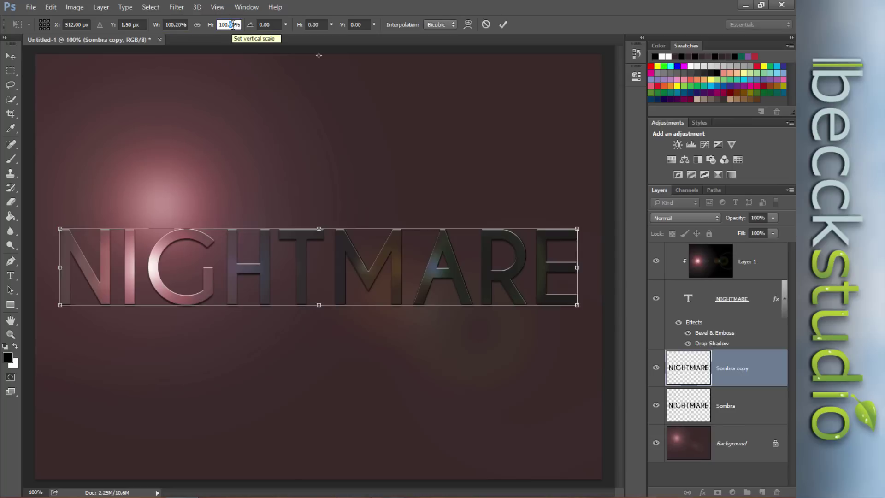
{"action": "type", "text": "2"}
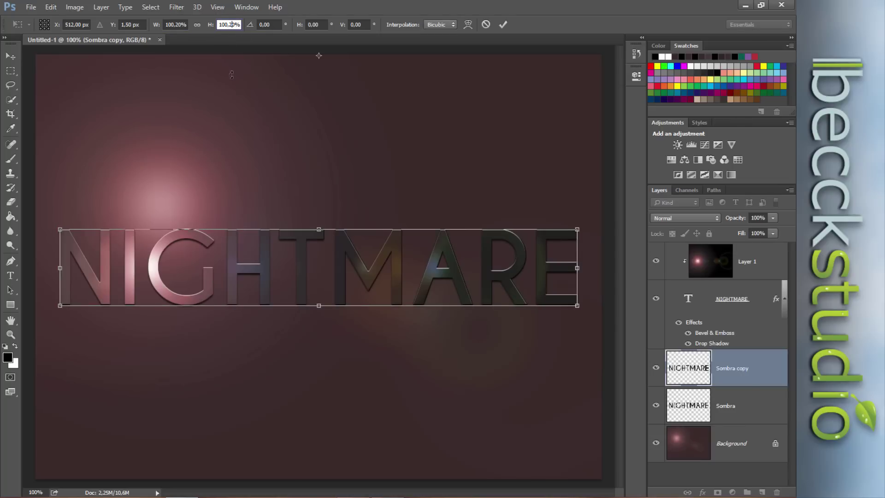
{"action": "left_click", "coordinate": [502, 24]}
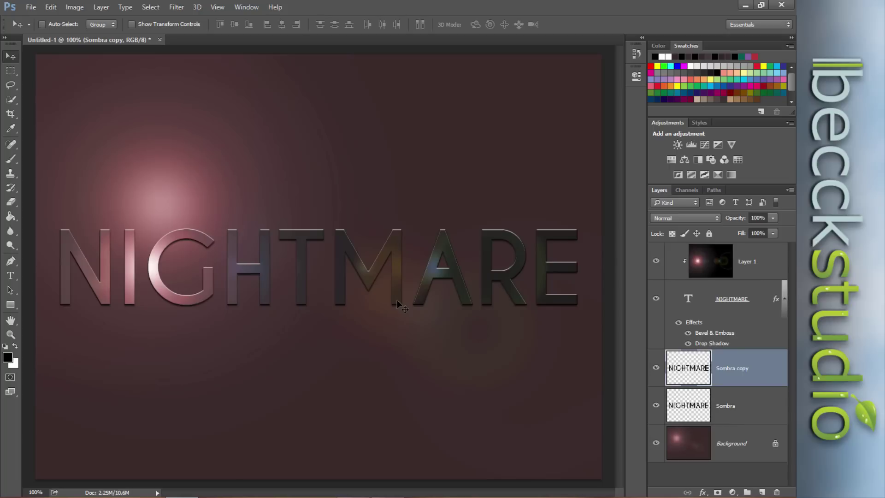
- Duplicate the shadow into Sombra copy 2 and check the Edit menu's Transform Again command
{"action": "key", "text": "ctrl+j"}
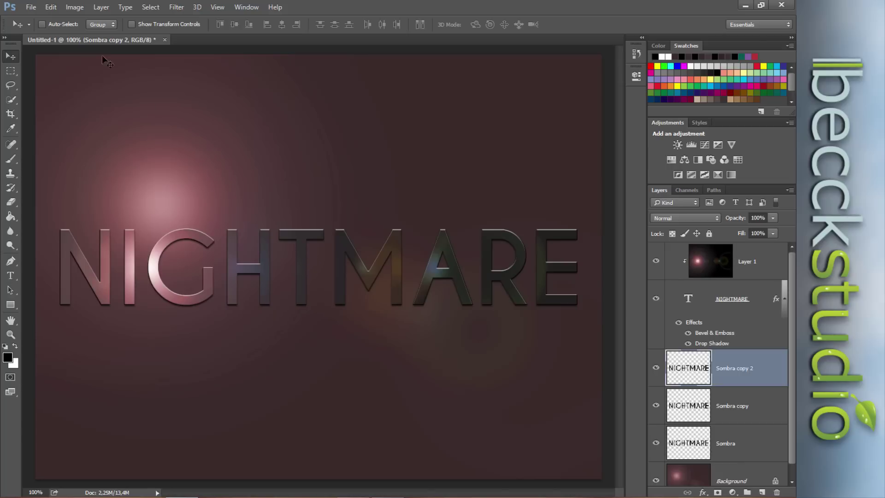
{"action": "left_click", "coordinate": [51, 7]}
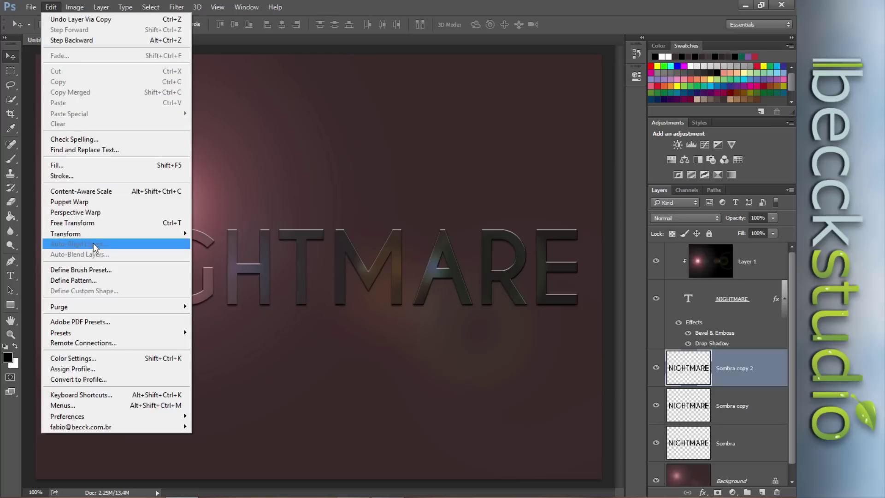
{"action": "mouse_move", "coordinate": [65, 233]}
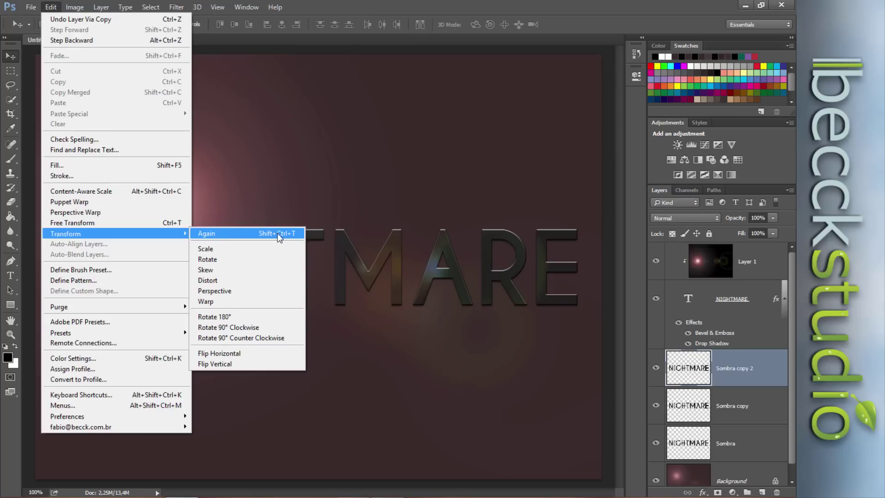
{"action": "left_click", "coordinate": [738, 374]}
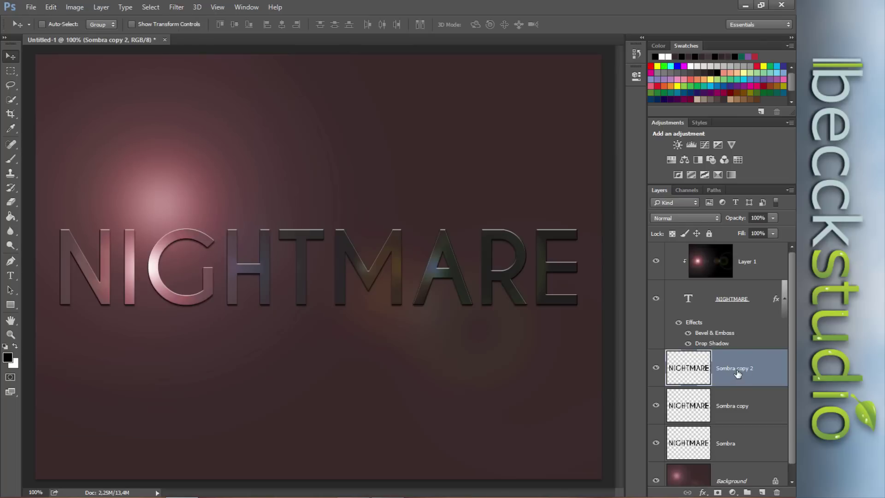
- Repeatedly duplicate and nudge the shadow layer until the stack reaches Sombra copy 13
{"action": "key", "text": "Left"}
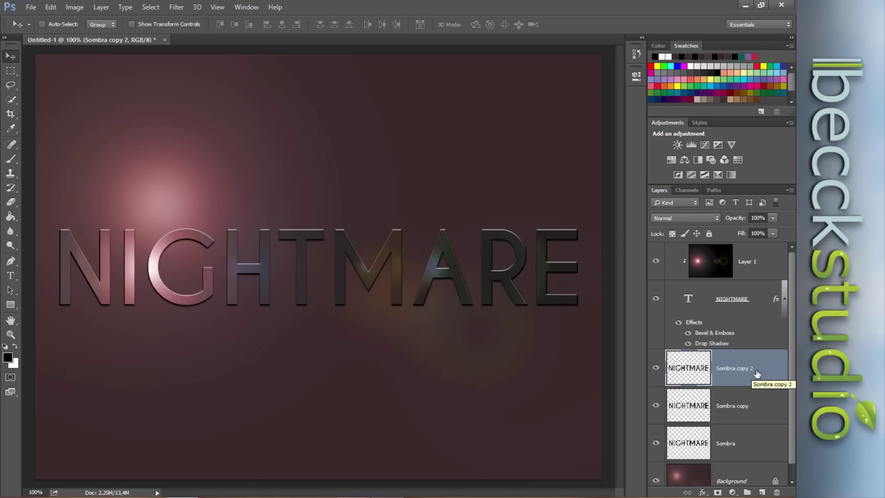
{"action": "key", "text": "ctrl+j"}
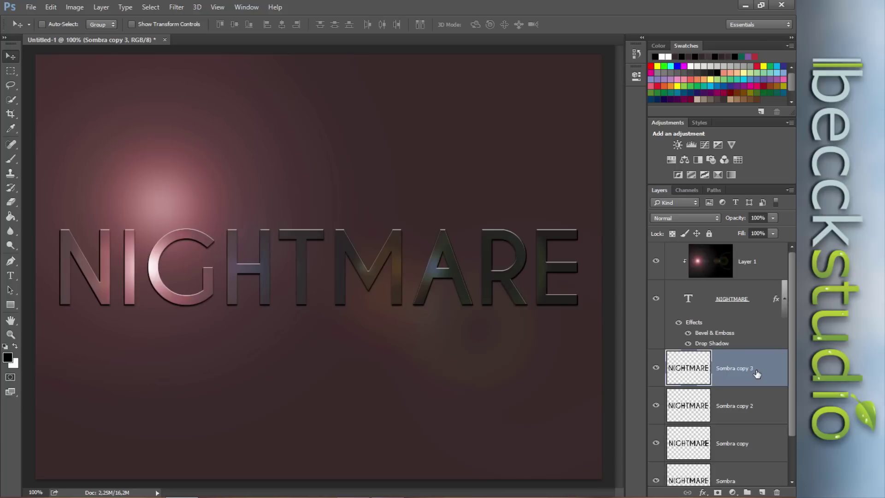
{"action": "key", "text": "Left"}
{"action": "key", "text": "ctrl+j"}
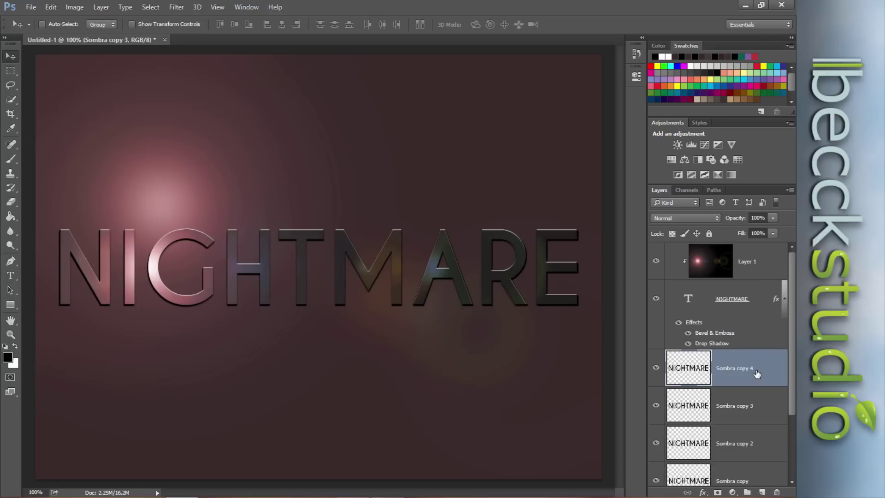
{"action": "key", "text": "Left"}
{"action": "key", "text": "ctrl+j"}
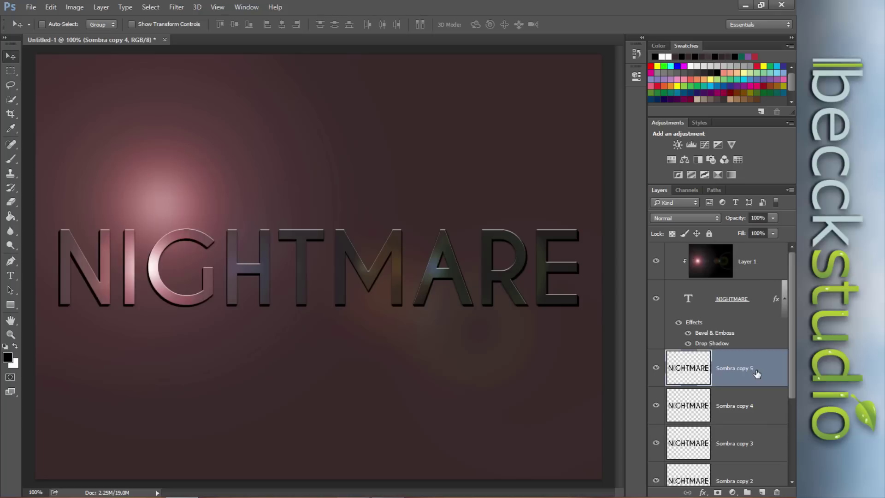
{"action": "key", "text": "Left"}
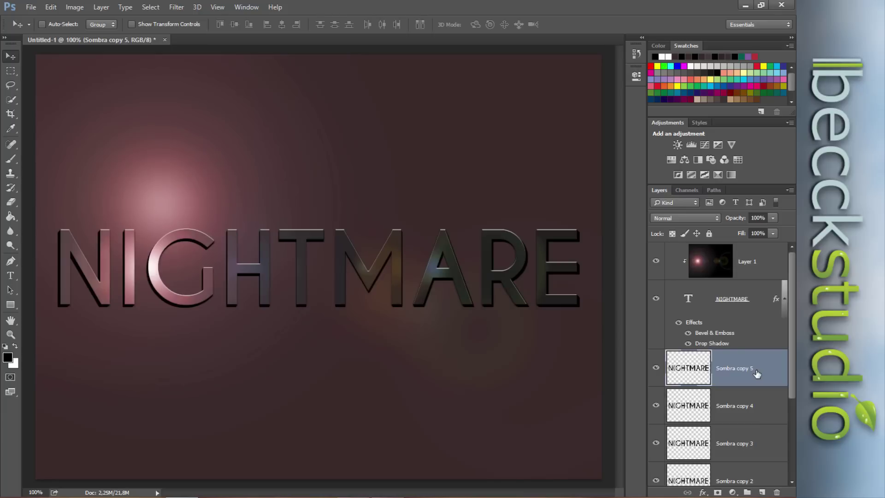
{"action": "key", "text": "ctrl+j"}
{"action": "key", "text": "Left"}
{"action": "key", "text": "ctrl+j"}
{"action": "key", "text": "Left"}
{"action": "key", "text": "Left"}
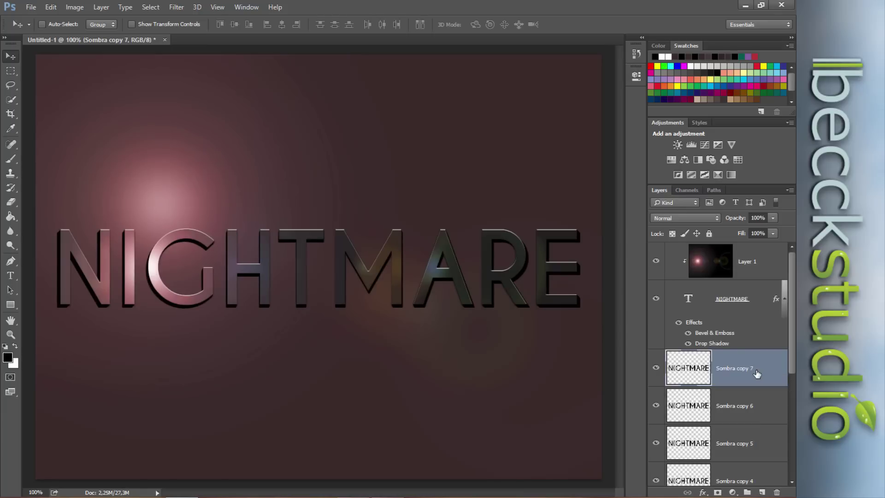
{"action": "key", "text": "Left"}
{"action": "key", "text": "ctrl+j"}
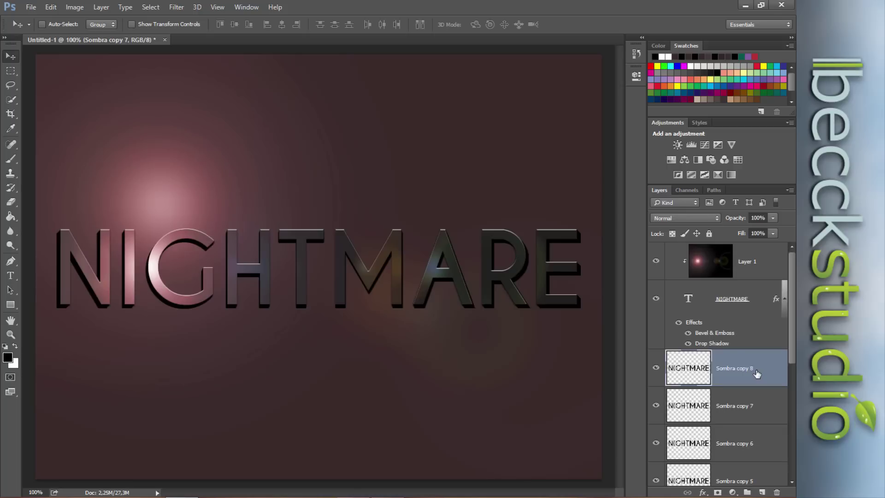
{"action": "key", "text": "Left"}
{"action": "key", "text": "ctrl+j"}
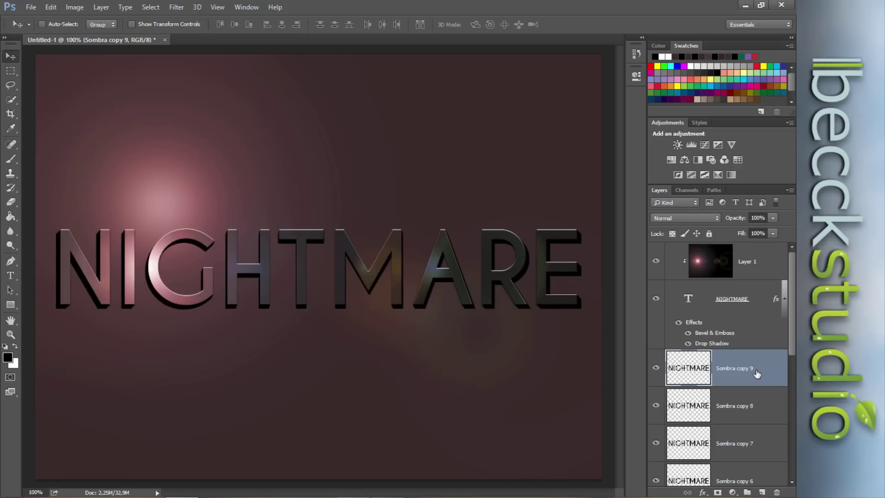
{"action": "key", "text": "Left"}
{"action": "key", "text": "Down"}
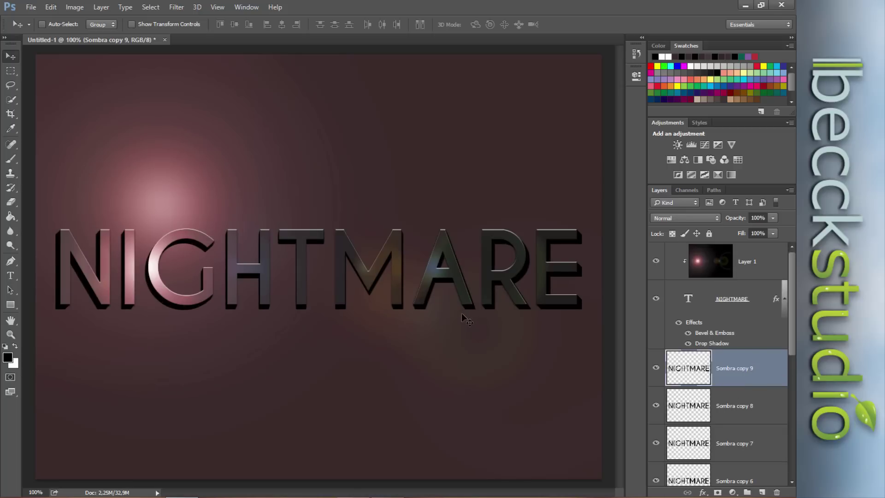
{"action": "key", "text": "ctrl+j"}
{"action": "key", "text": "Left"}
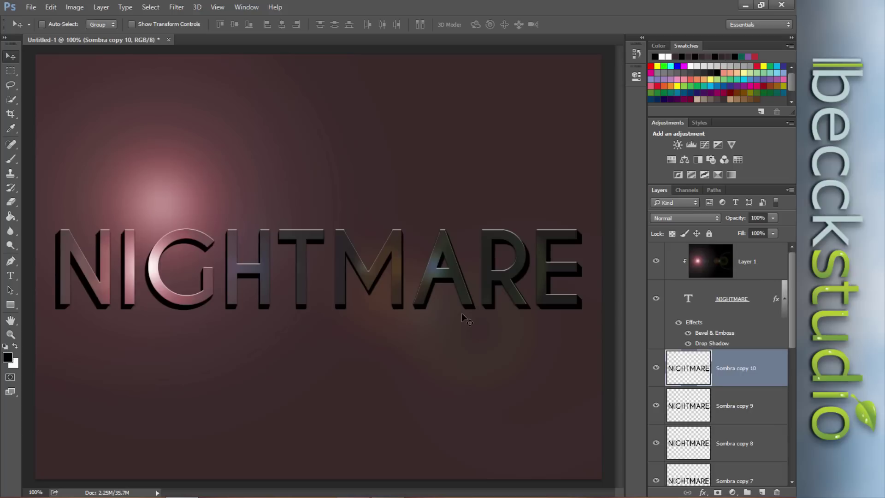
{"action": "key", "text": "ctrl+j"}
{"action": "key", "text": "Left"}
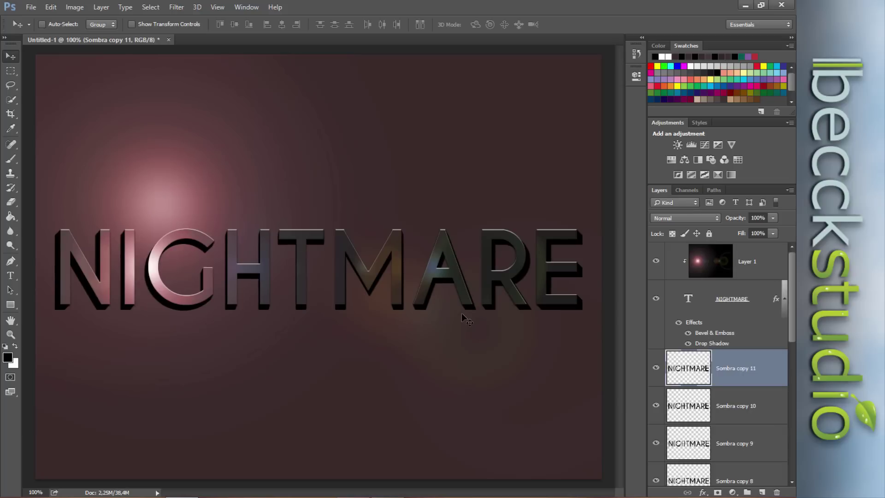
{"action": "key", "text": "Left"}
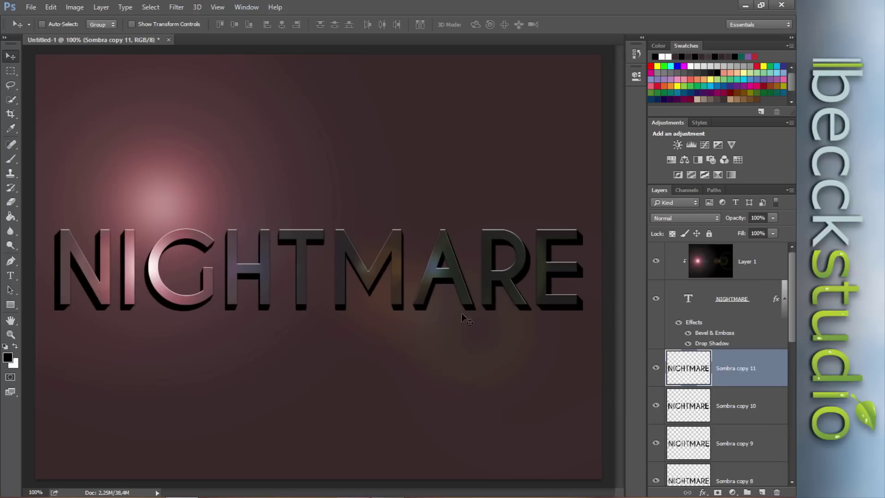
{"action": "key", "text": "ctrl+j"}
{"action": "key", "text": "Left"}
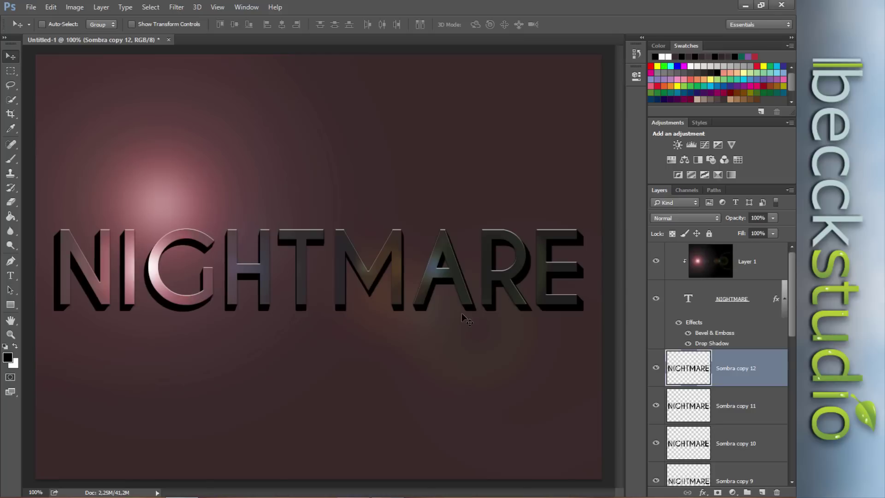
{"action": "key", "text": "ctrl+j"}
{"action": "key", "text": "Left"}
{"action": "key", "text": "Left"}
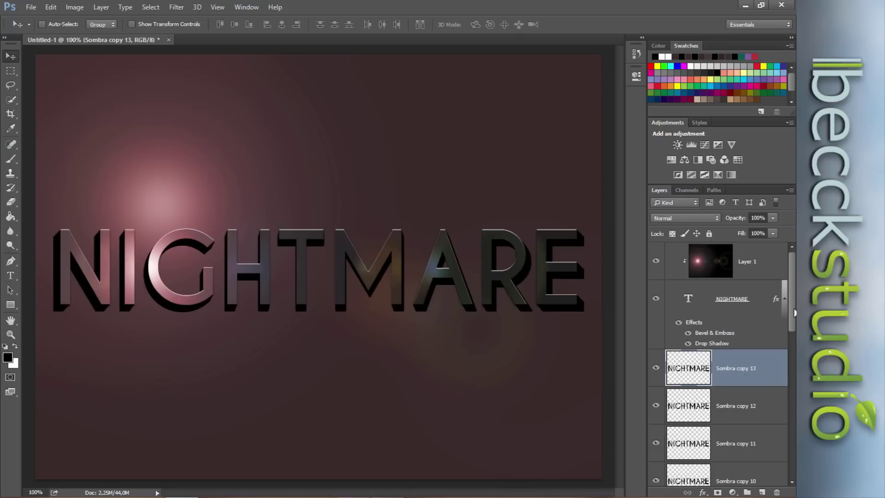
- Select Sombra through Sombra copy 13 and merge them into a single layer
{"action": "left_click_drag", "start_coordinate": [793, 314], "coordinate": [789, 337]}
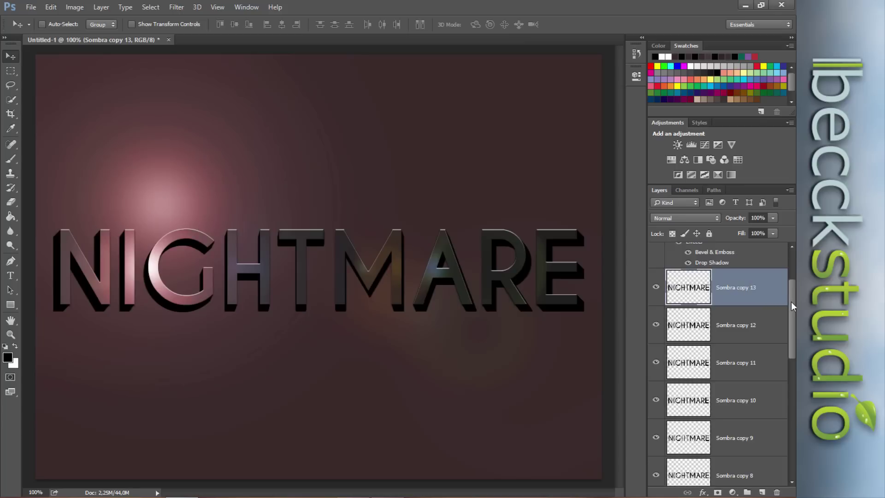
{"action": "left_click_drag", "start_coordinate": [791, 306], "coordinate": [787, 425]}
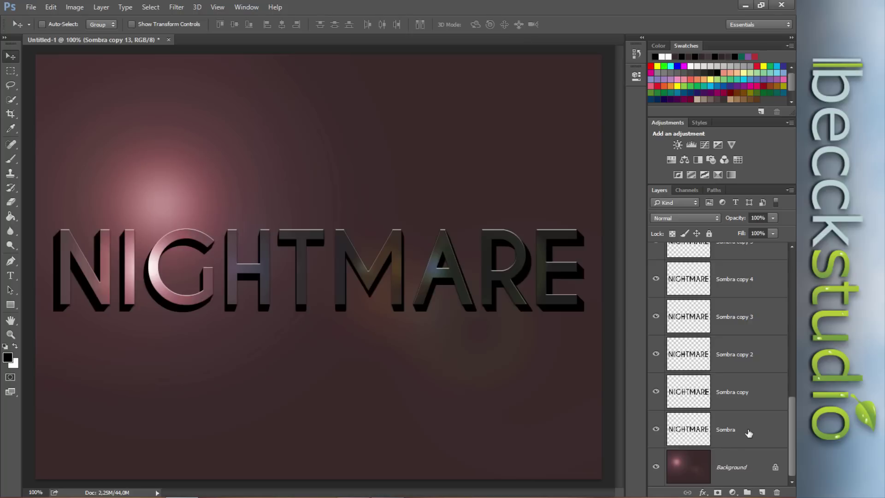
{"action": "left_click", "coordinate": [751, 433], "text": "shift"}
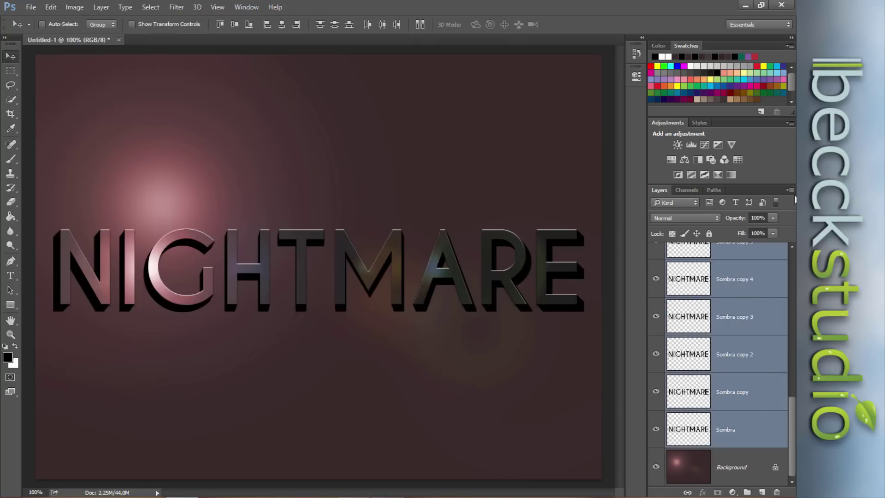
{"action": "left_click", "coordinate": [790, 190]}
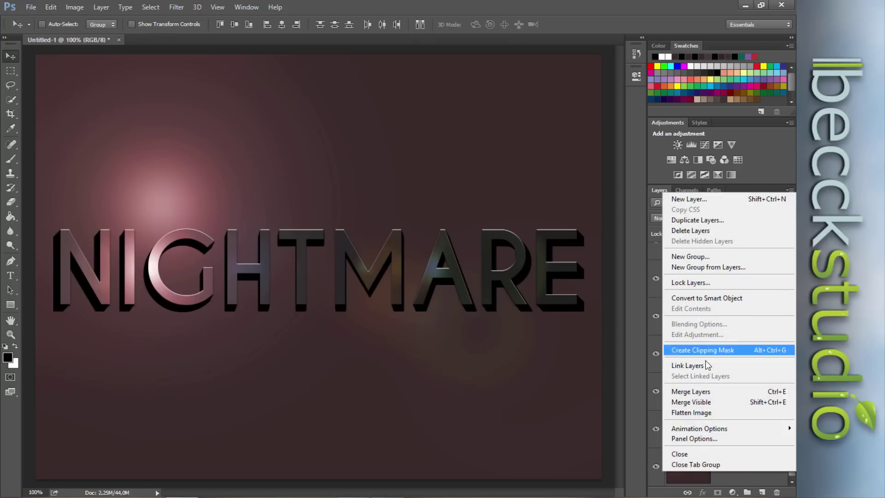
{"action": "left_click", "coordinate": [703, 394]}
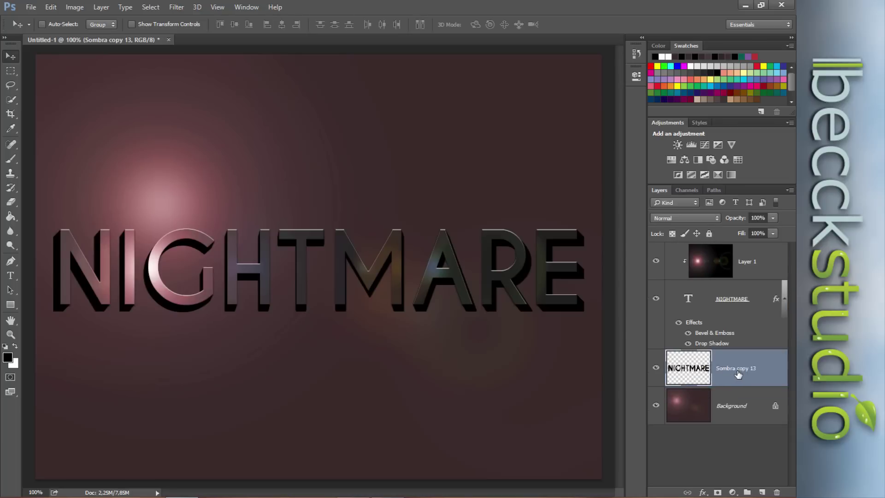
- Rename the merged shadow layer to Sombra
{"action": "double_click", "coordinate": [737, 369]}
{"action": "key", "text": "End"}
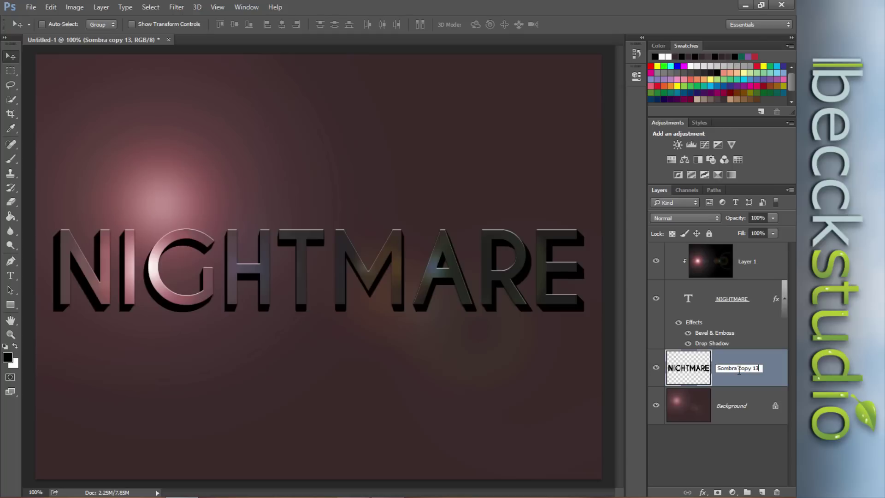
{"action": "key", "text": "shift+Left"}
{"action": "key", "text": "shift+Left"}
{"action": "key", "text": "shift+Left"}
{"action": "key", "text": "shift+Left"}
{"action": "key", "text": "shift+Left"}
{"action": "key", "text": "shift+Left"}
{"action": "key", "text": "shift+Left"}
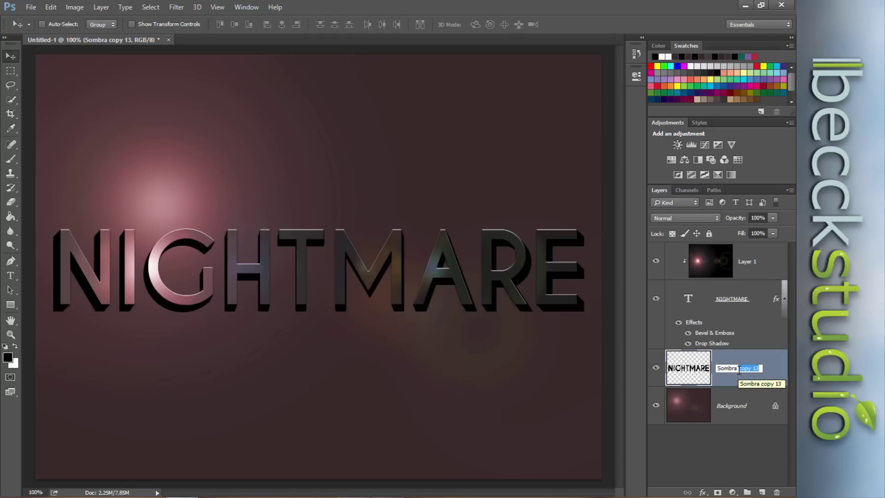
{"action": "key", "text": "BackSpace"}
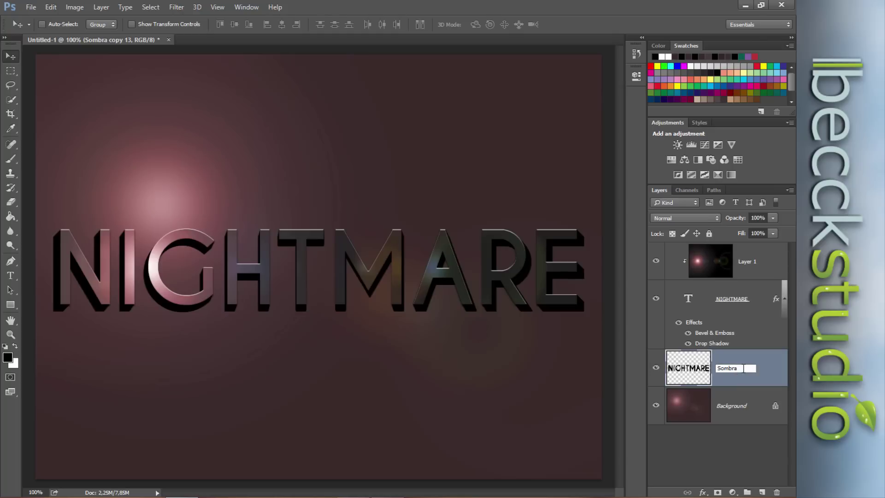
{"action": "key", "text": "Return"}
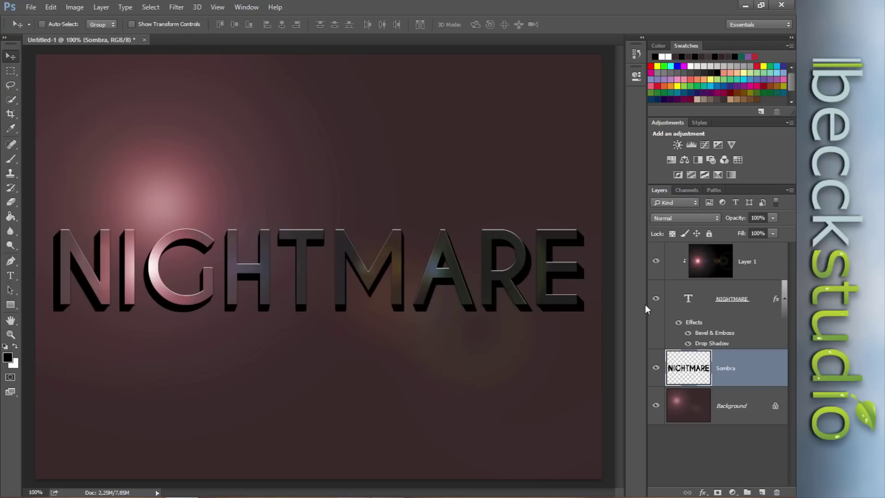
- Apply a Radial Blur to Sombra: amount 3, Zoom method, blur centre moved upward
{"action": "left_click", "coordinate": [176, 9]}
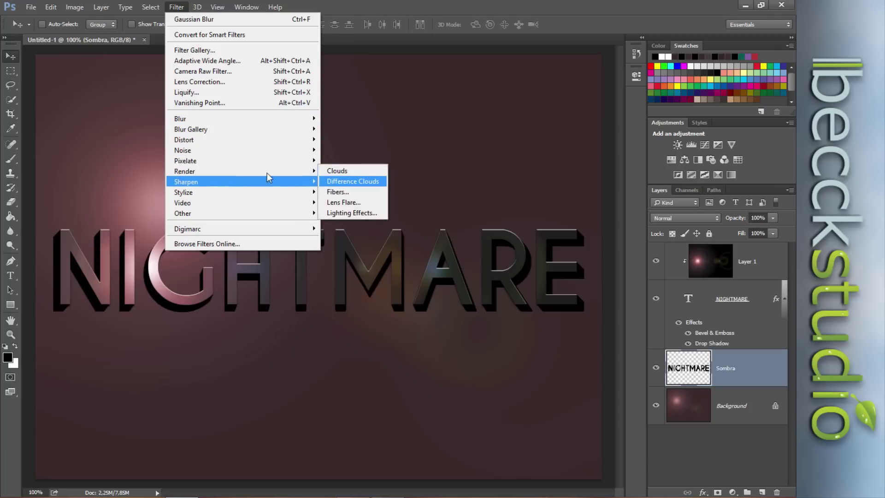
{"action": "mouse_move", "coordinate": [207, 118]}
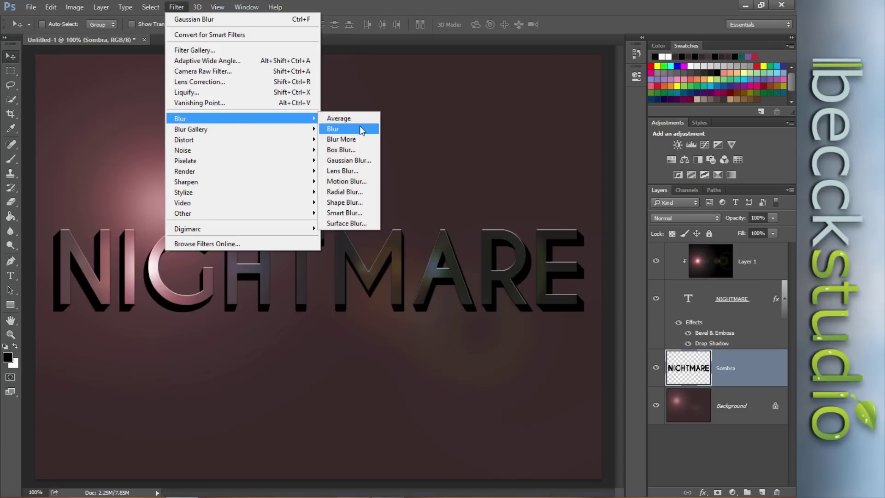
{"action": "left_click", "coordinate": [353, 196]}
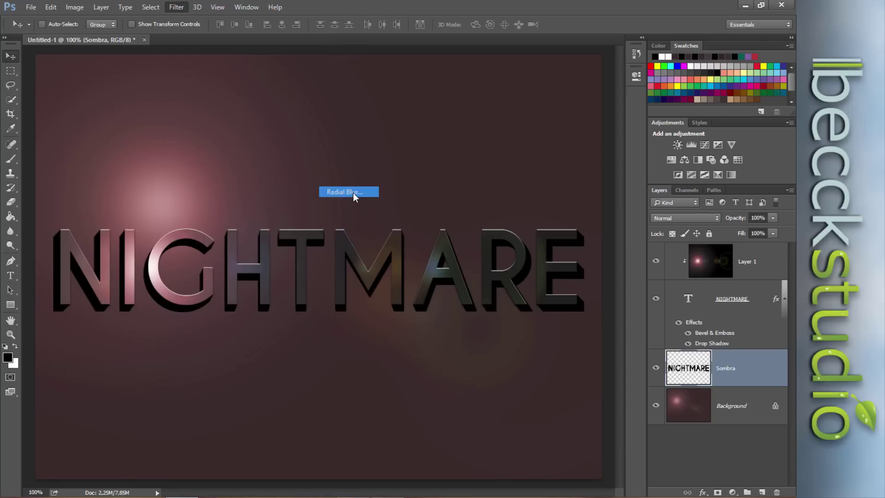
{"action": "left_click_drag", "start_coordinate": [375, 122], "coordinate": [376, 109]}
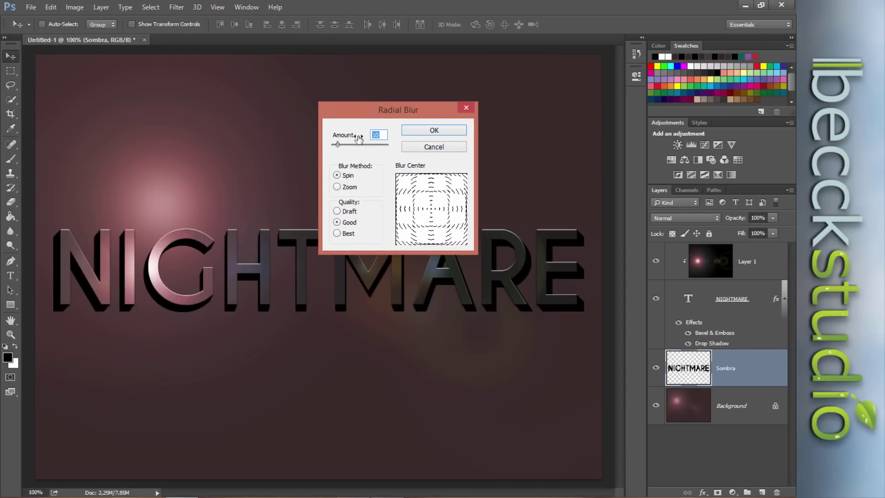
{"action": "left_click_drag", "start_coordinate": [359, 138], "coordinate": [355, 138]}
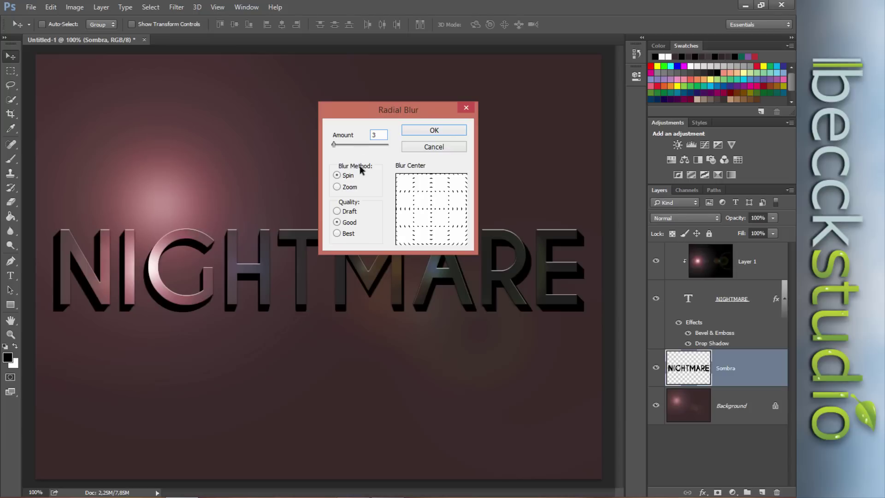
{"action": "left_click", "coordinate": [342, 190]}
{"action": "left_click", "coordinate": [430, 205]}
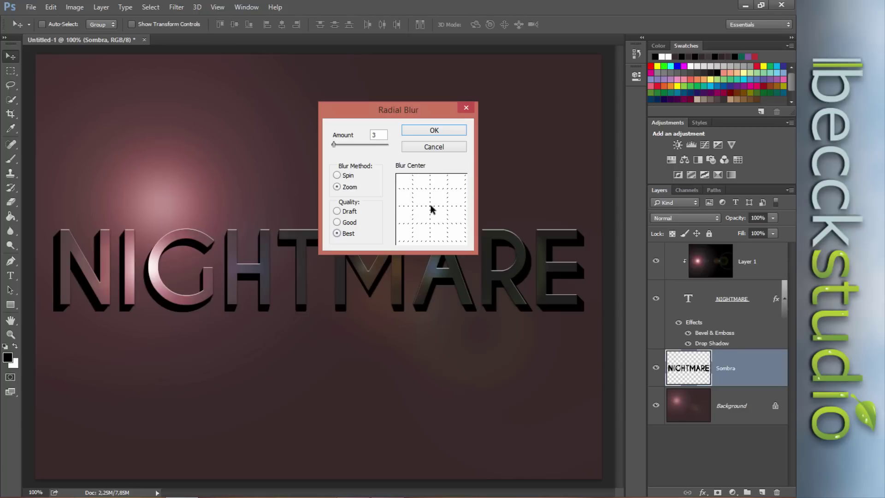
{"action": "left_click", "coordinate": [433, 181]}
{"action": "left_click", "coordinate": [431, 134]}
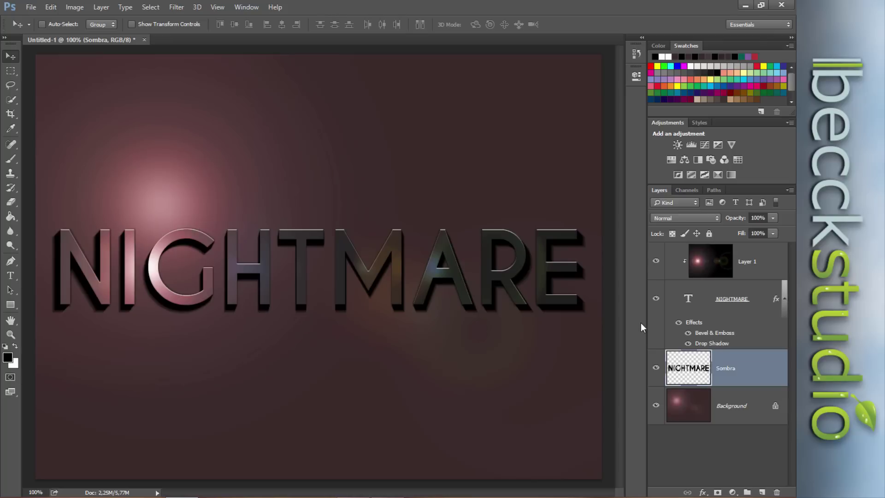
- Duplicate Sombra as Sombra copy, then give the original Sombra a 2.5 px Gaussian Blur
{"action": "key", "text": "ctrl+j"}
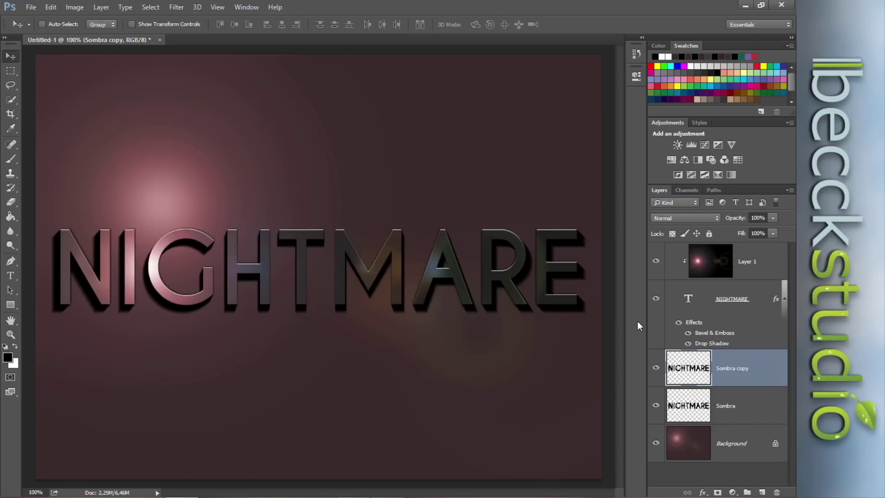
{"action": "left_click", "coordinate": [751, 404]}
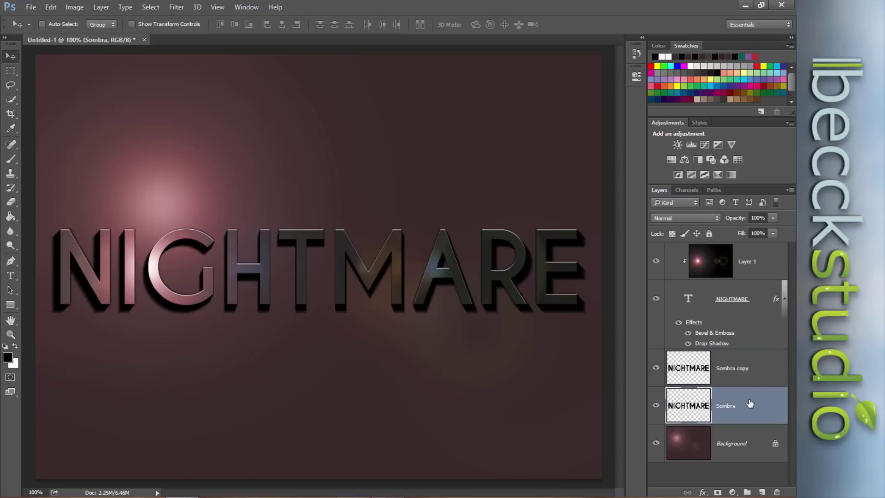
{"action": "left_click", "coordinate": [177, 7]}
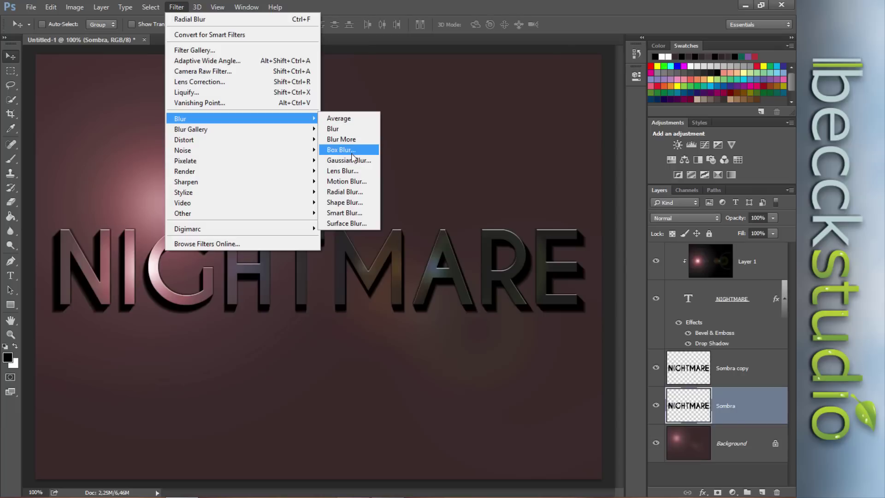
{"action": "left_click", "coordinate": [348, 162]}
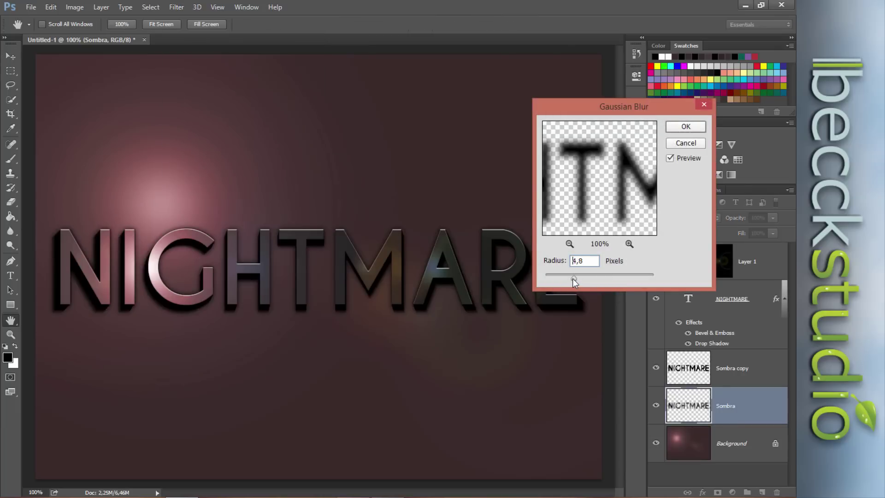
{"action": "left_click_drag", "start_coordinate": [570, 279], "coordinate": [565, 279]}
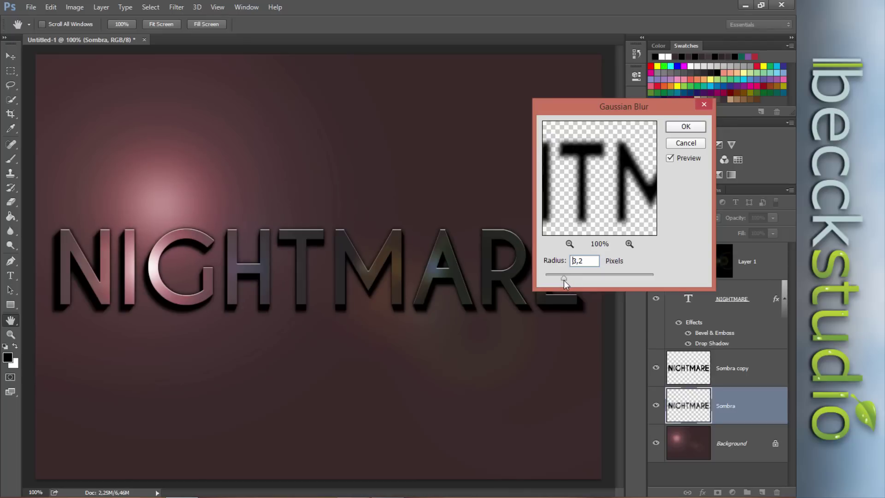
{"action": "left_click_drag", "start_coordinate": [563, 280], "coordinate": [562, 282]}
{"action": "left_click_drag", "start_coordinate": [562, 281], "coordinate": [560, 281]}
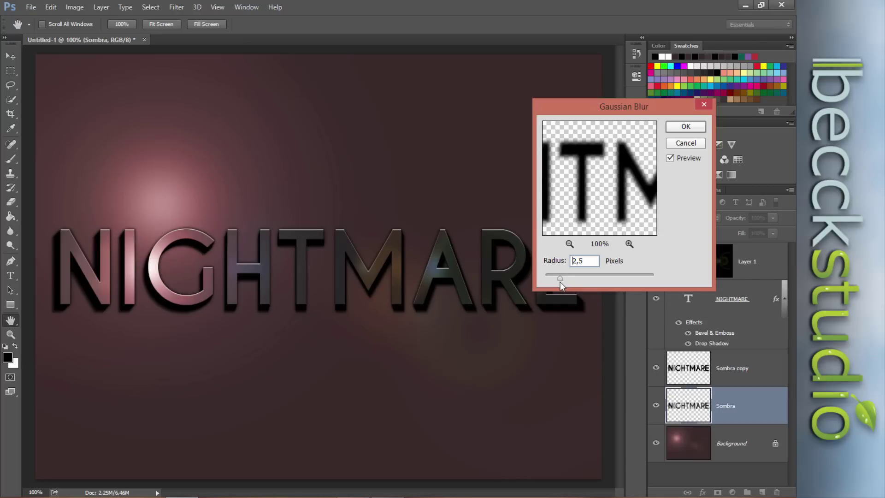
{"action": "left_click", "coordinate": [685, 127]}
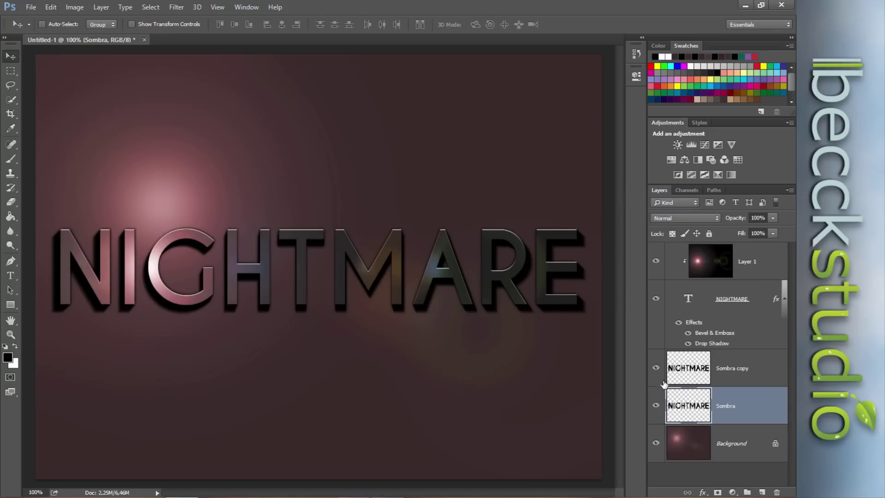
- Select Sombra and Sombra copy and stretch them downward to about 102% height
{"action": "left_click", "coordinate": [750, 371], "text": "shift"}
{"action": "left_click", "coordinate": [744, 413]}
{"action": "left_click", "coordinate": [754, 371], "text": "ctrl"}
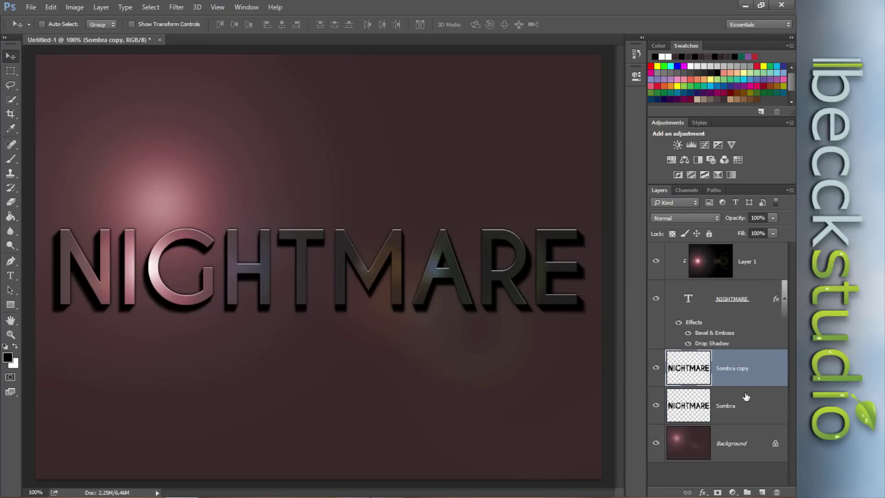
{"action": "left_click", "coordinate": [748, 407], "text": "ctrl"}
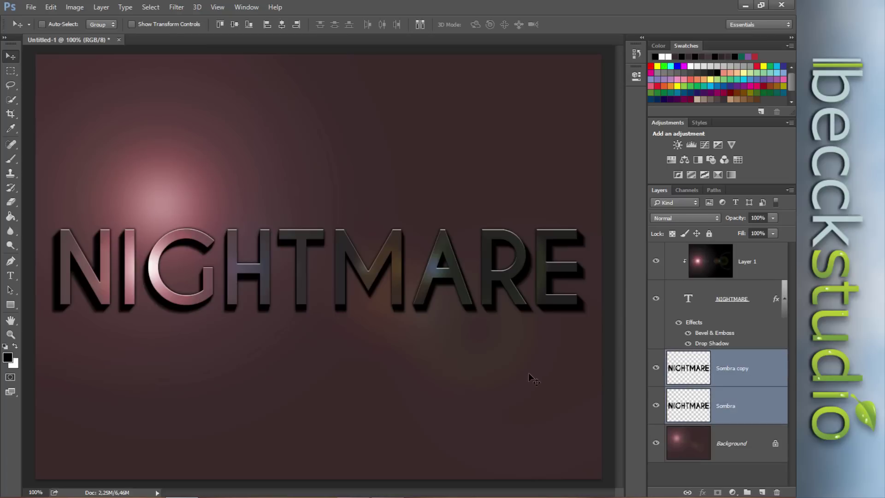
{"action": "key", "text": "ctrl+t"}
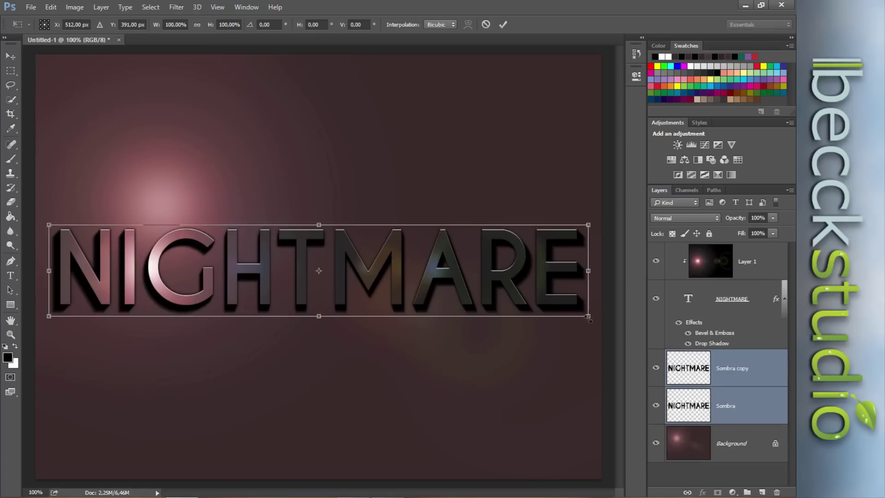
{"action": "left_click_drag", "start_coordinate": [588, 318], "coordinate": [587, 324]}
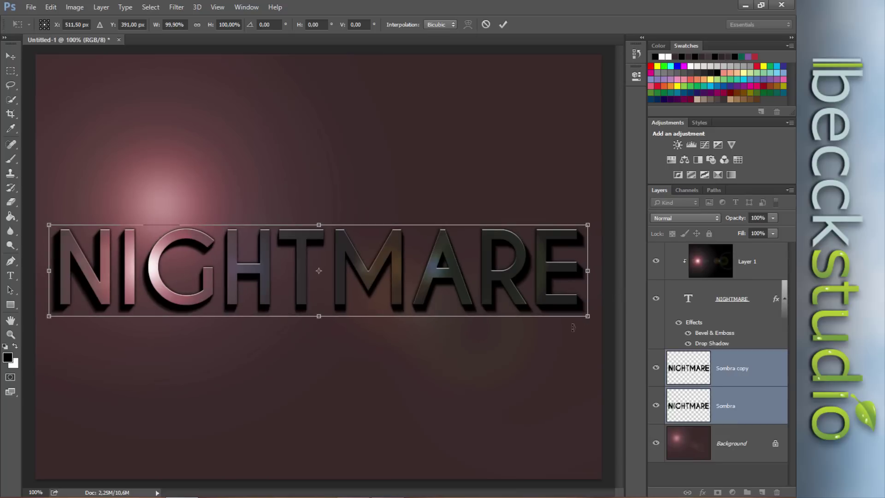
{"action": "left_click_drag", "start_coordinate": [319, 315], "coordinate": [318, 317]}
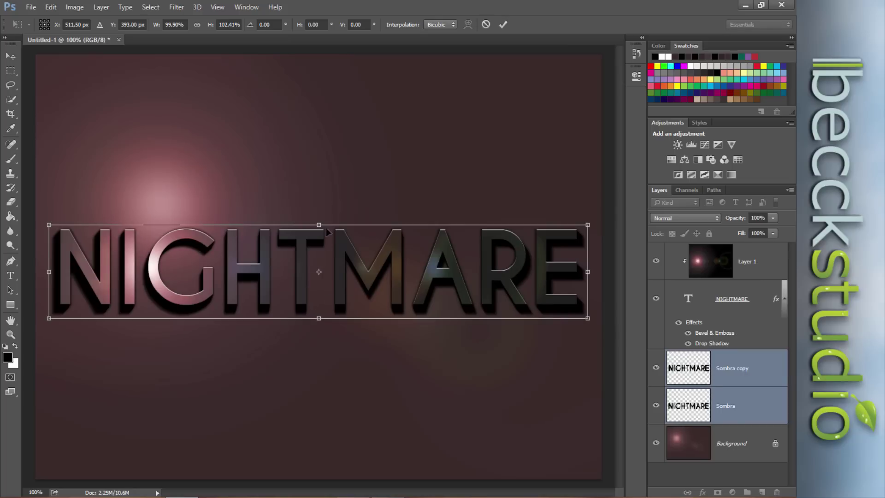
{"action": "key", "text": "Return"}
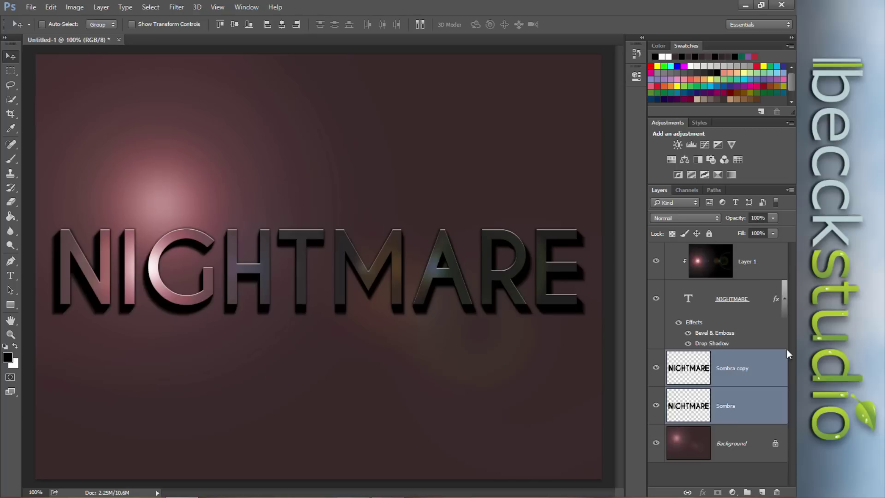
- Select Layer 1 as the target for a new adjustment layer
{"action": "left_click", "coordinate": [772, 368]}
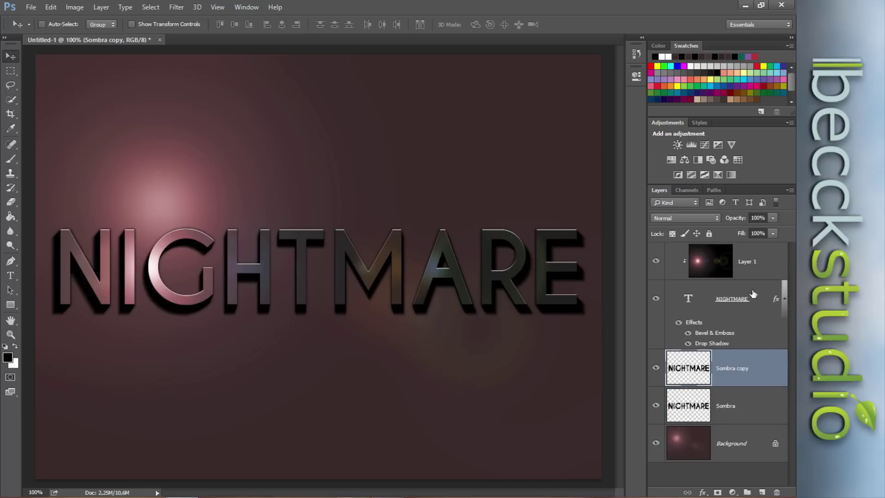
{"action": "left_click", "coordinate": [715, 273]}
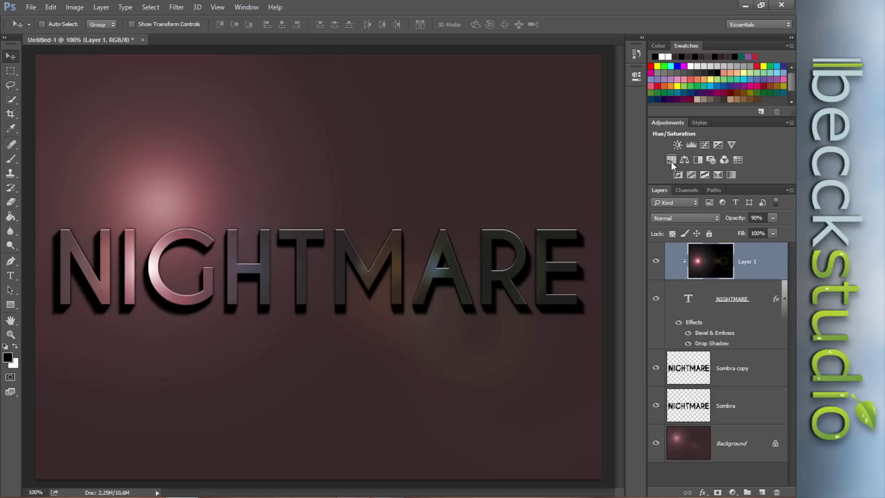
{"action": "left_click", "coordinate": [733, 492]}
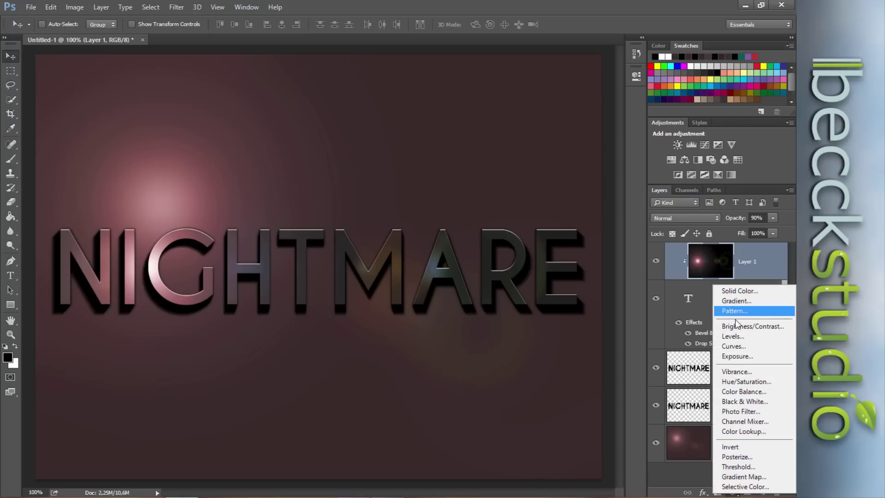
{"action": "left_click", "coordinate": [649, 164]}
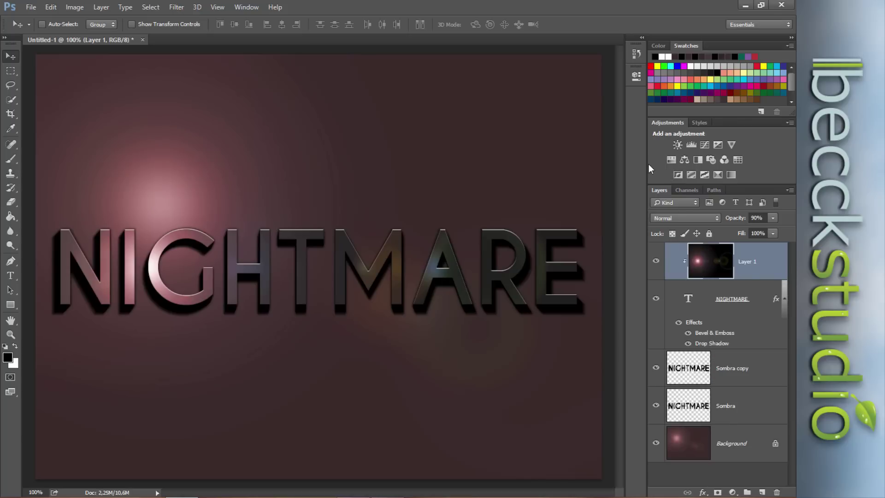
{"action": "left_click", "coordinate": [245, 8]}
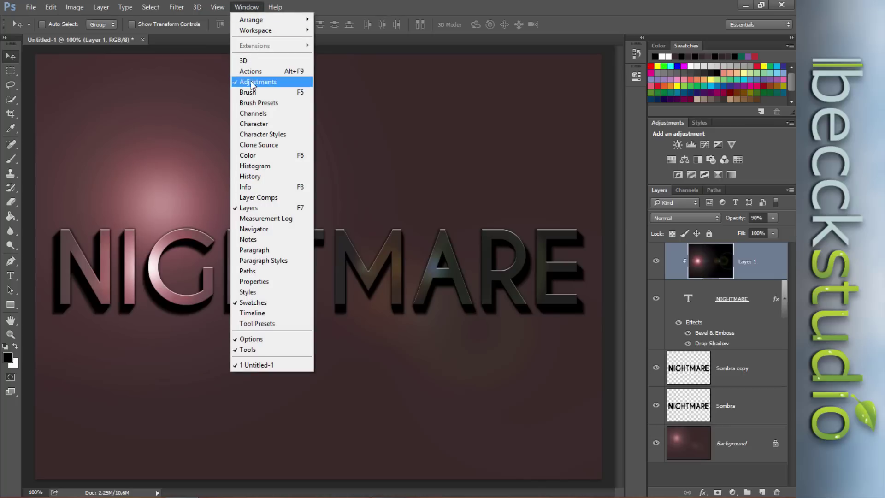
{"action": "left_click", "coordinate": [546, 97]}
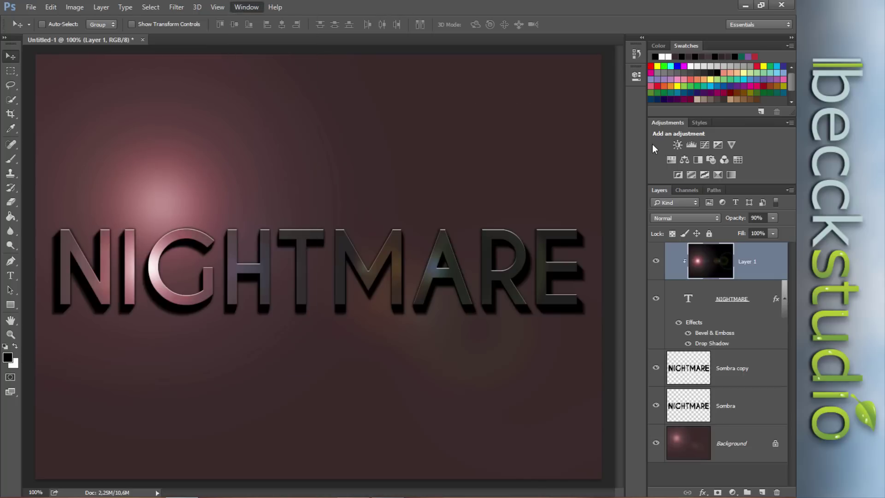
- Add a Hue/Saturation layer clipped to Layer 1 with hue set to -60
{"action": "left_click", "coordinate": [670, 159]}
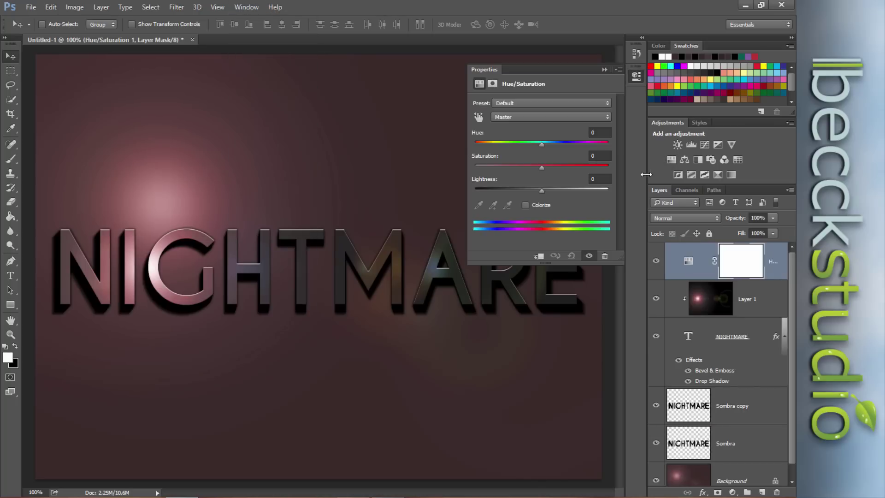
{"action": "left_click", "coordinate": [539, 257]}
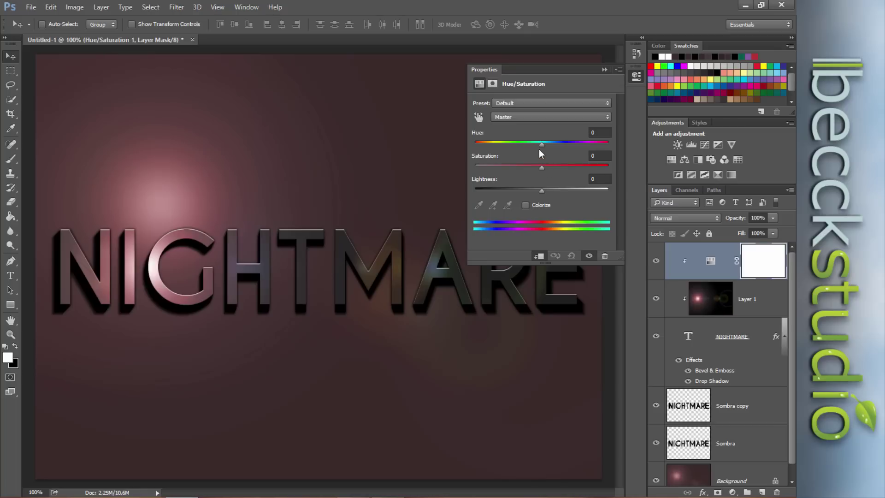
{"action": "mouse_move", "coordinate": [541, 143]}
{"action": "left_mouse_down"}
{"action": "mouse_move", "coordinate": [580, 140]}
{"action": "mouse_move", "coordinate": [502, 152]}
{"action": "mouse_move", "coordinate": [553, 148]}
{"action": "left_mouse_up"}
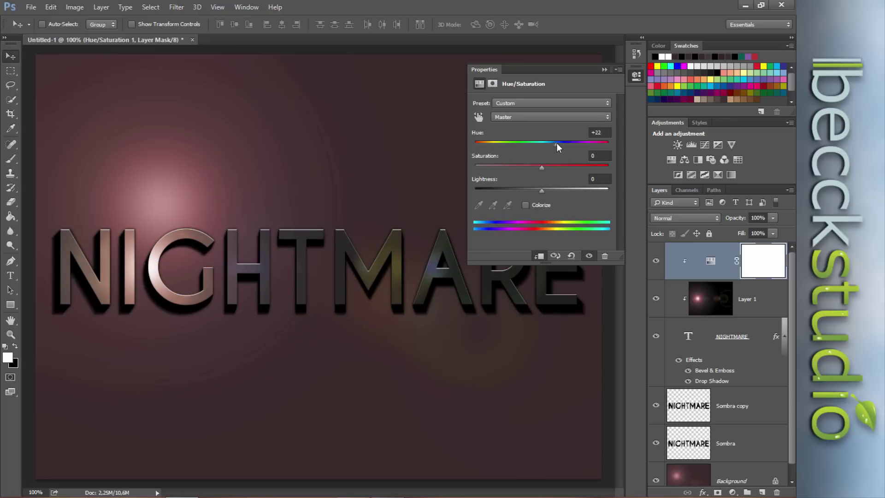
{"action": "mouse_move", "coordinate": [556, 143]}
{"action": "left_mouse_down"}
{"action": "mouse_move", "coordinate": [582, 142]}
{"action": "mouse_move", "coordinate": [557, 163]}
{"action": "mouse_move", "coordinate": [498, 160]}
{"action": "mouse_move", "coordinate": [612, 156]}
{"action": "mouse_move", "coordinate": [507, 171]}
{"action": "left_mouse_up"}
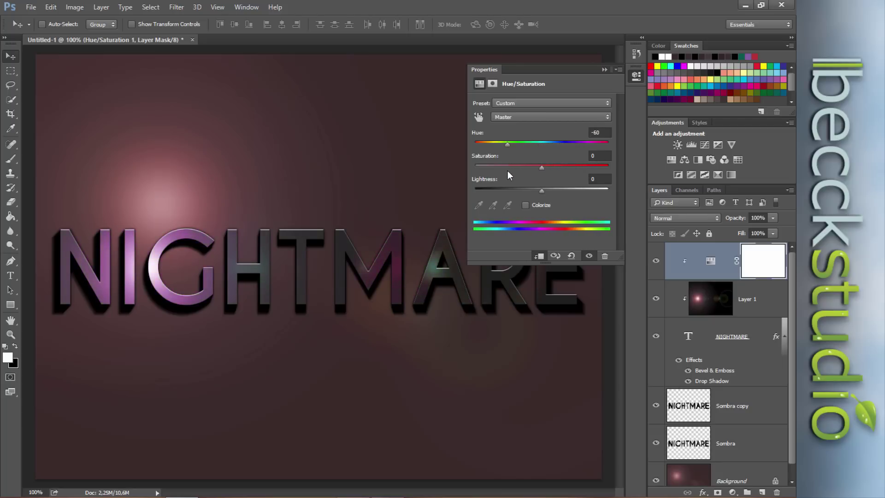
- Add a Hue/Saturation layer above Background with hue -21, then close its Properties
{"action": "left_click", "coordinate": [687, 477]}
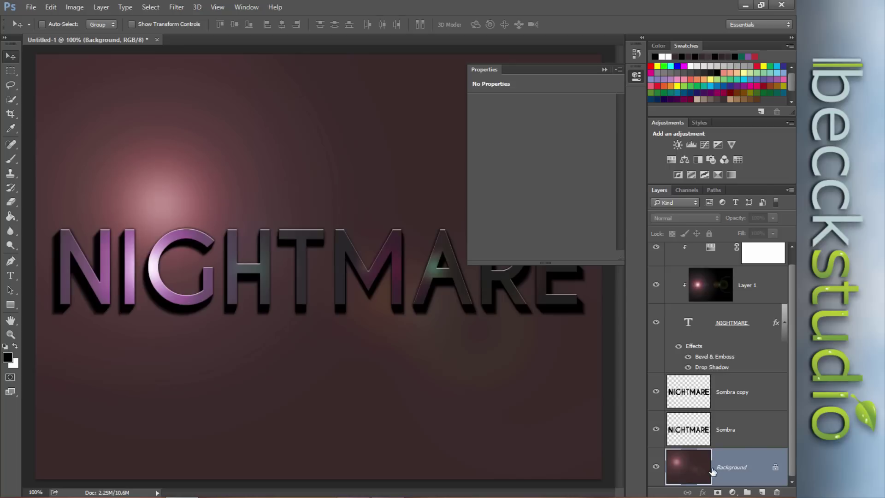
{"action": "left_click", "coordinate": [671, 159]}
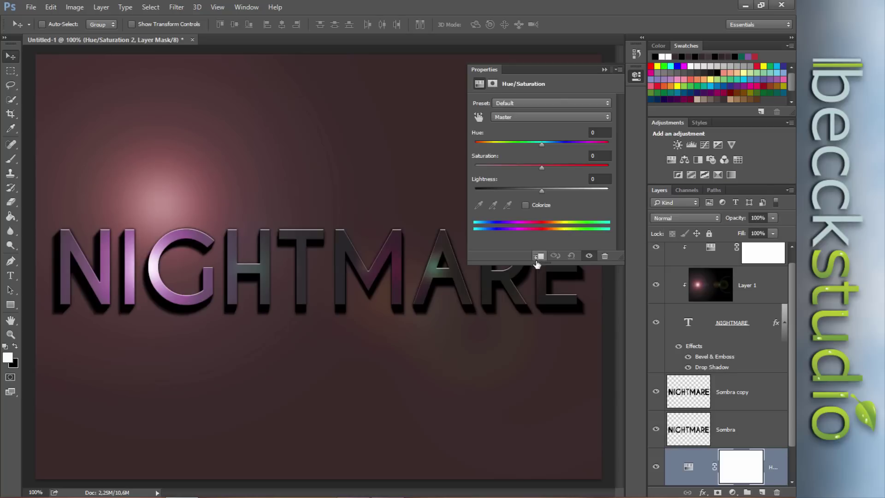
{"action": "left_click_drag", "start_coordinate": [790, 400], "coordinate": [790, 441]}
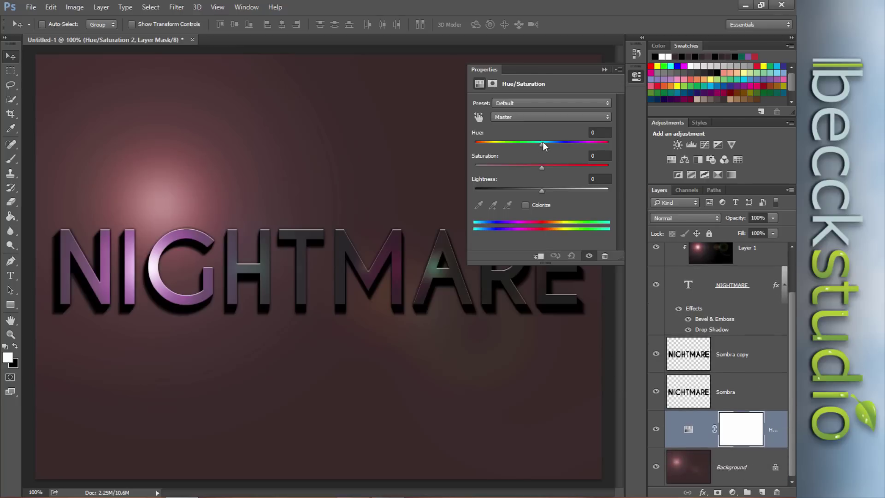
{"action": "mouse_move", "coordinate": [543, 142]}
{"action": "left_mouse_down"}
{"action": "mouse_move", "coordinate": [595, 143]}
{"action": "mouse_move", "coordinate": [525, 148]}
{"action": "mouse_move", "coordinate": [495, 163]}
{"action": "mouse_move", "coordinate": [524, 163]}
{"action": "left_mouse_up"}
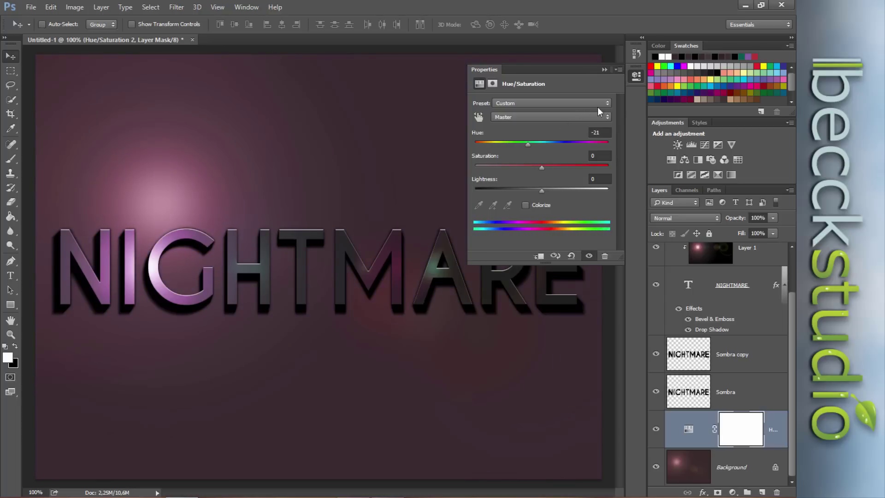
{"action": "left_click", "coordinate": [636, 77]}
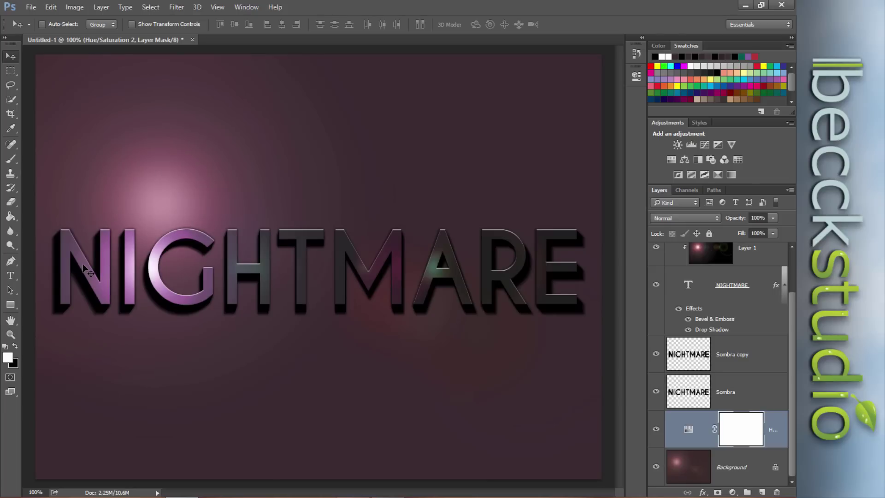
- Crop top and bottom to a wide banner tightly framing the NIGHTMARE text
{"action": "key", "text": "c"}
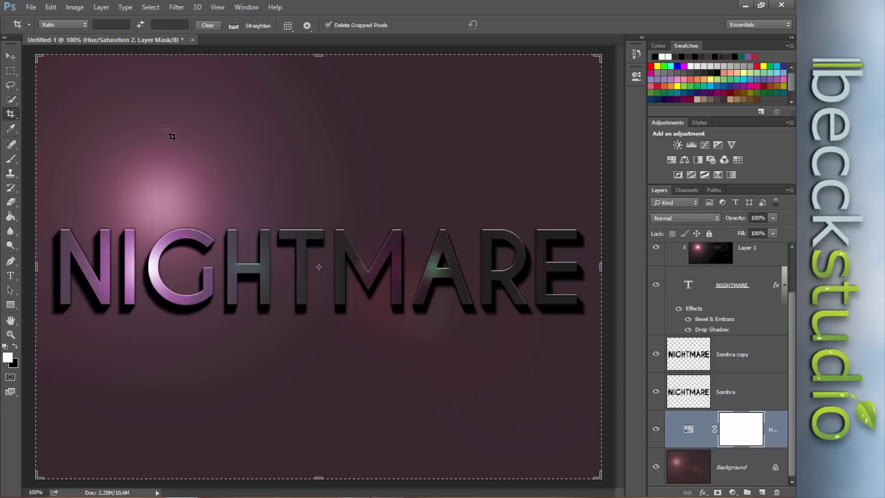
{"action": "right_click", "coordinate": [11, 120]}
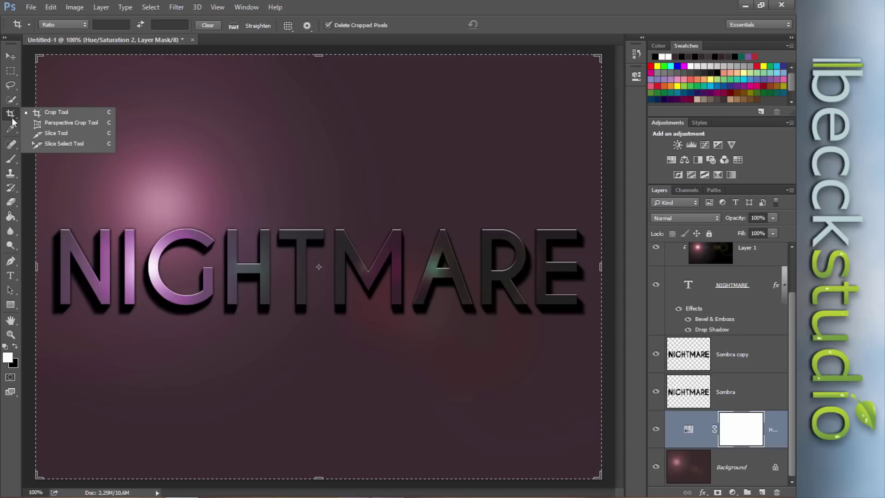
{"action": "left_click", "coordinate": [34, 116]}
{"action": "left_click_drag", "start_coordinate": [318, 56], "coordinate": [317, 117]}
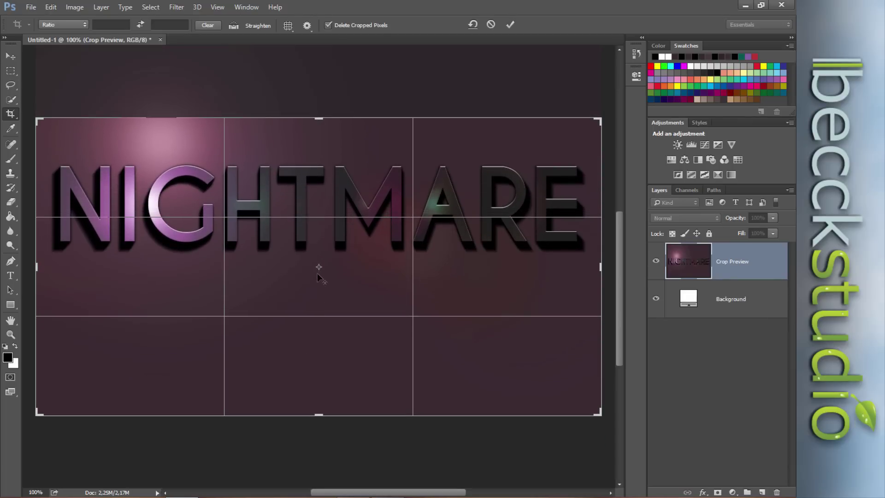
{"action": "left_click_drag", "start_coordinate": [319, 415], "coordinate": [323, 350]}
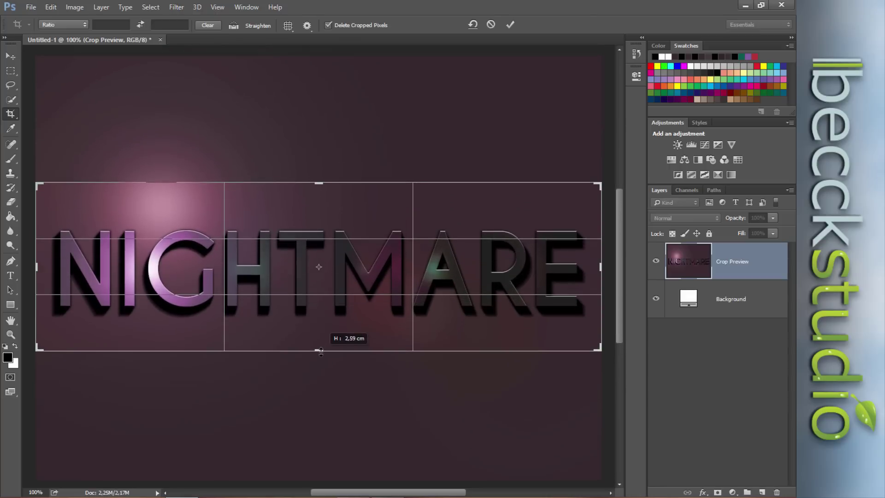
{"action": "key", "text": "Return"}
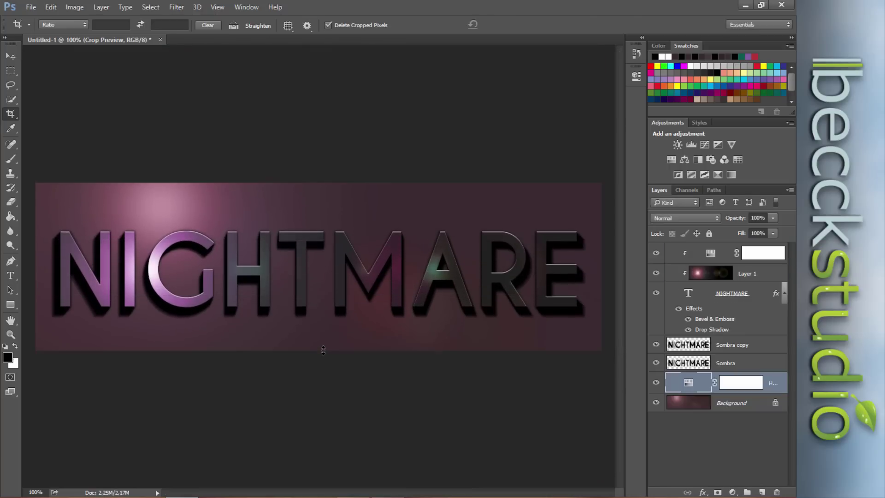
- Inspect the NIGHTMARE lettering up close, then show the whole banner fitted in Full Screen Mode
{"action": "left_click", "coordinate": [10, 335]}
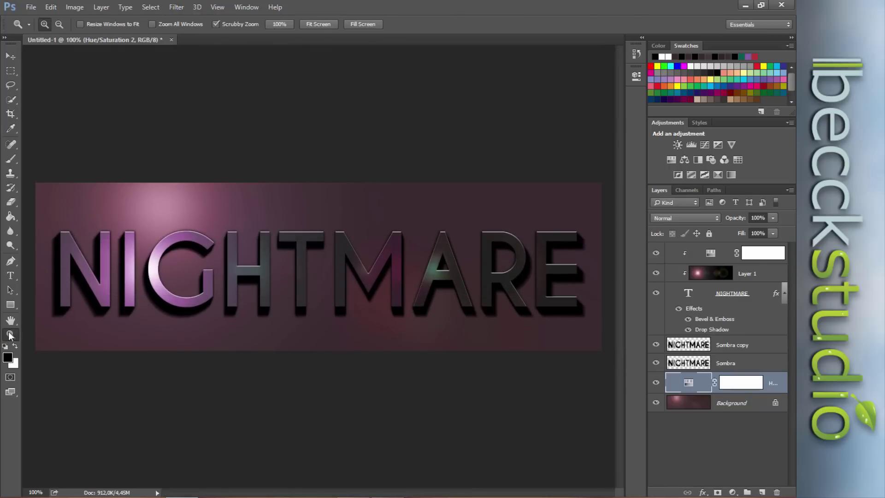
{"action": "left_click_drag", "start_coordinate": [96, 222], "coordinate": [120, 229]}
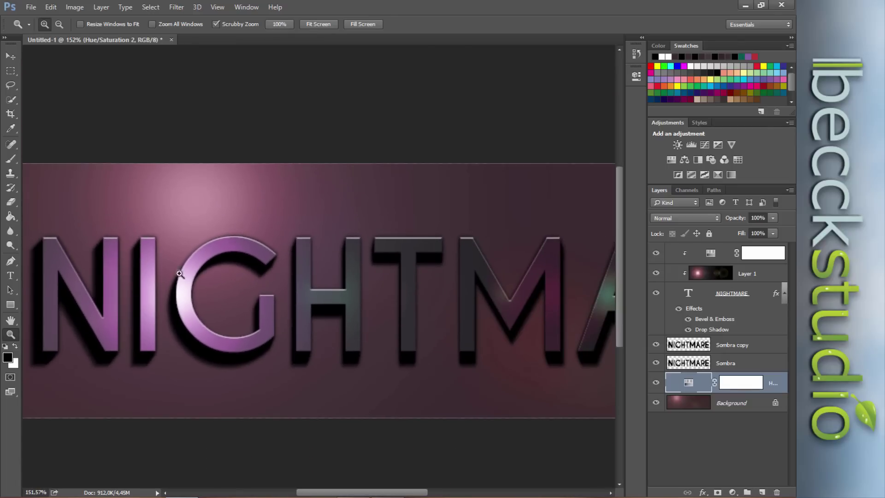
{"action": "mouse_move", "coordinate": [216, 322]}
{"action": "left_mouse_down"}
{"action": "mouse_move", "coordinate": [300, 251]}
{"action": "mouse_move", "coordinate": [267, 258]}
{"action": "mouse_move", "coordinate": [325, 249]}
{"action": "mouse_move", "coordinate": [250, 273]}
{"action": "mouse_move", "coordinate": [227, 247]}
{"action": "mouse_move", "coordinate": [365, 282]}
{"action": "mouse_move", "coordinate": [278, 323]}
{"action": "mouse_move", "coordinate": [296, 269]}
{"action": "mouse_move", "coordinate": [327, 291]}
{"action": "left_mouse_up"}
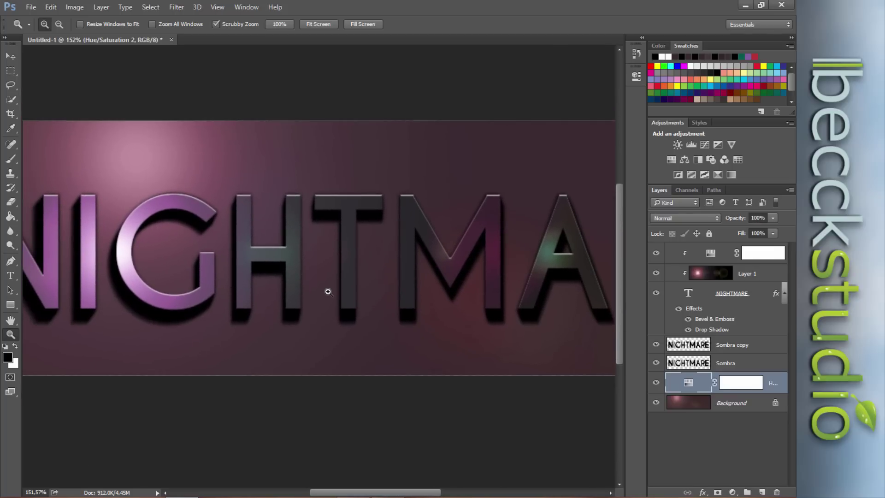
{"action": "key", "text": "f"}
{"action": "key", "text": "f"}
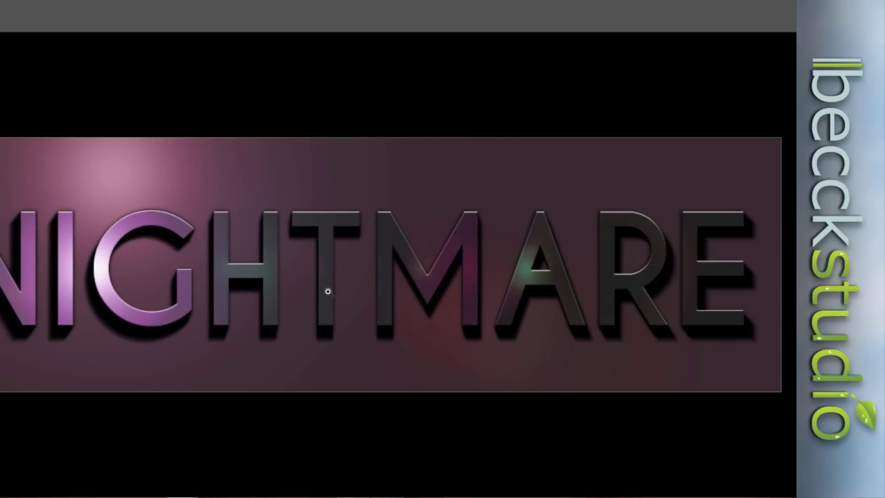
{"action": "key", "text": "ctrl+minus"}
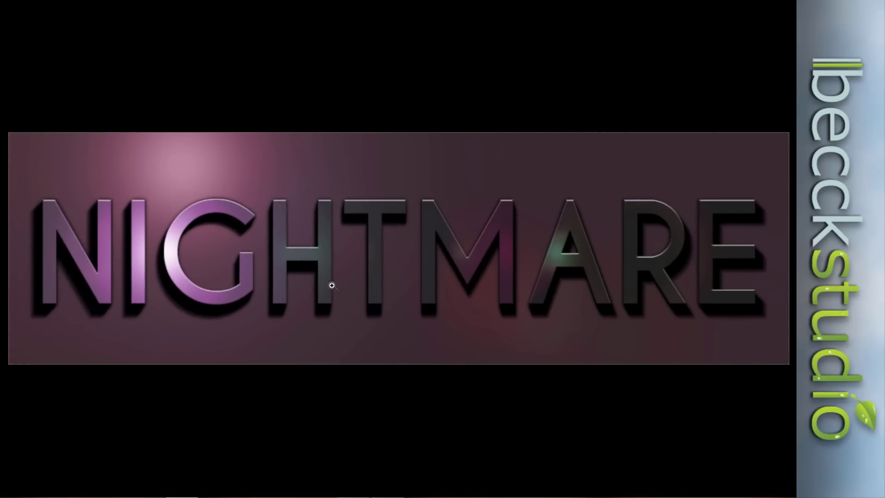